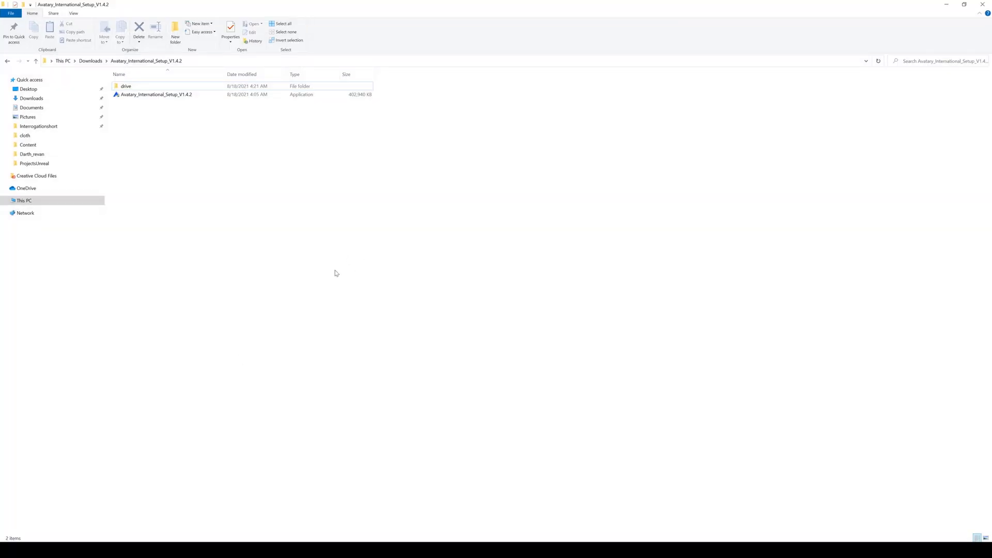
# Open the drive folder, read the Driver installation instructions text file, and close it and put the file window away.
pyautogui.click(125, 87)
pyautogui.doubleClick(124, 86)
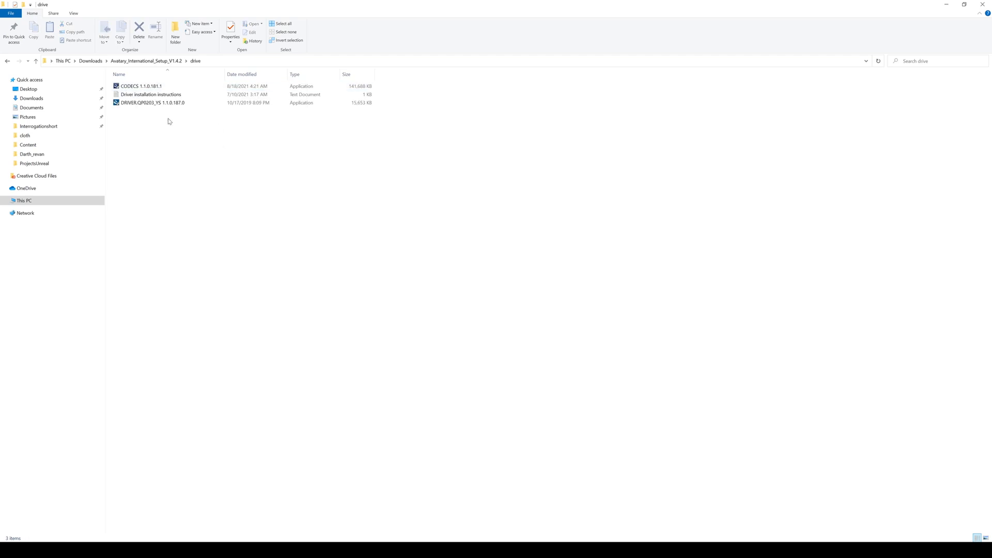
pyautogui.doubleClick(155, 95)
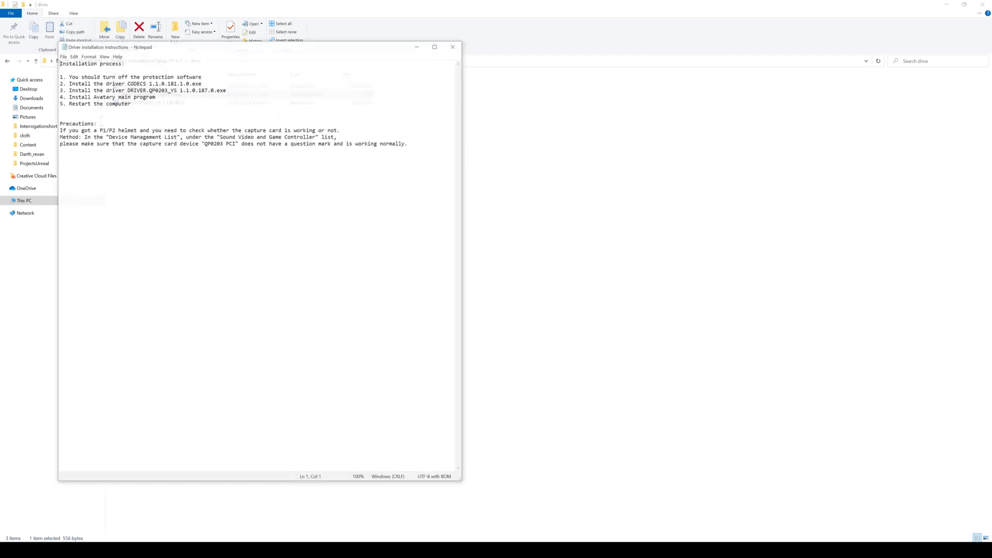
pyautogui.click(453, 47)
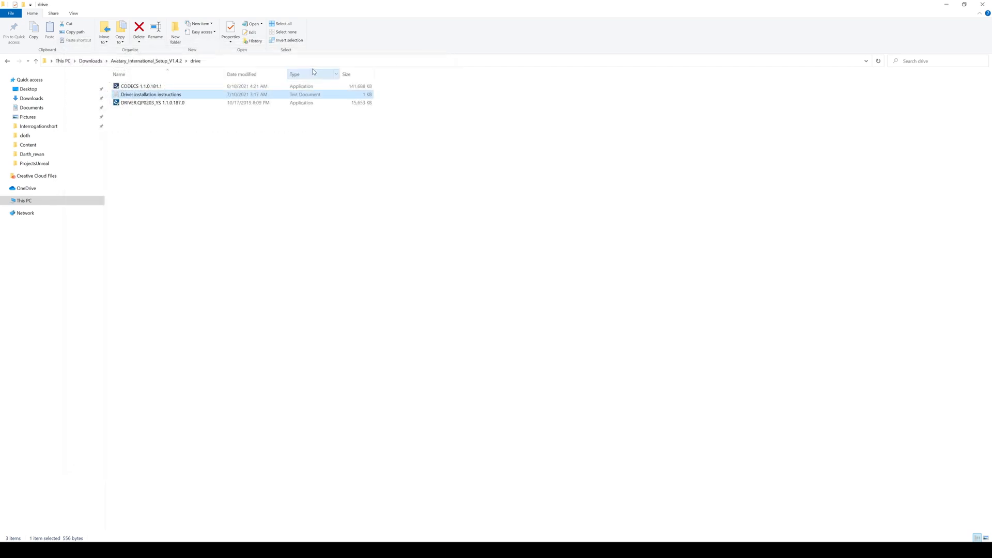
pyautogui.click(946, 5)
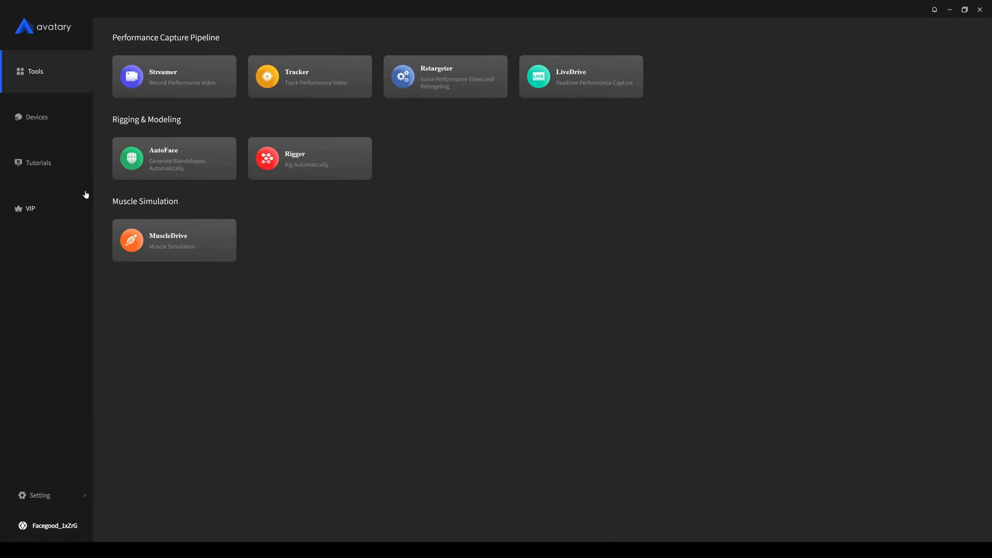
# Look over Avatary's VIP subscription plans and browse the full list of tutorial videos.
pyautogui.click(82, 207)
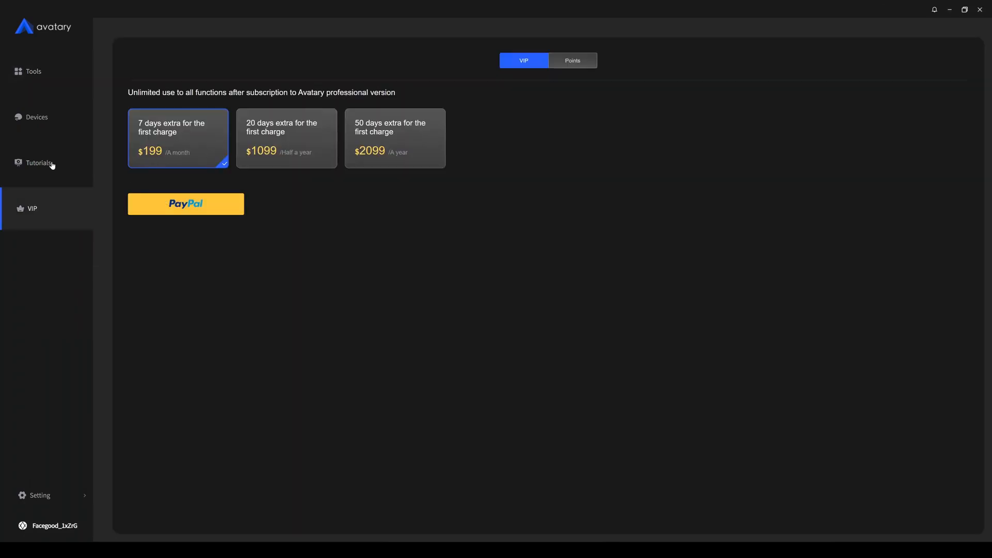
pyautogui.click(73, 169)
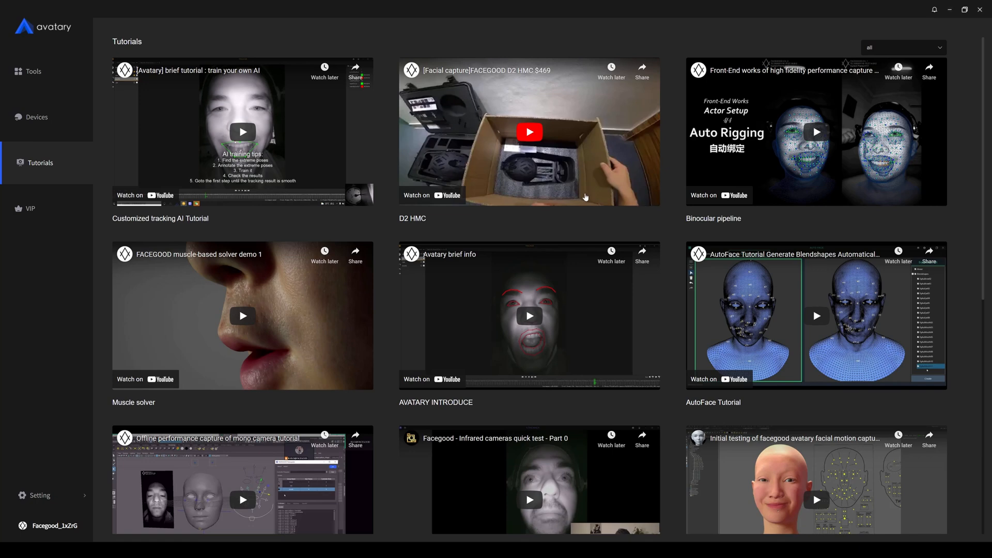
pyautogui.scroll(-3, 987, 206)
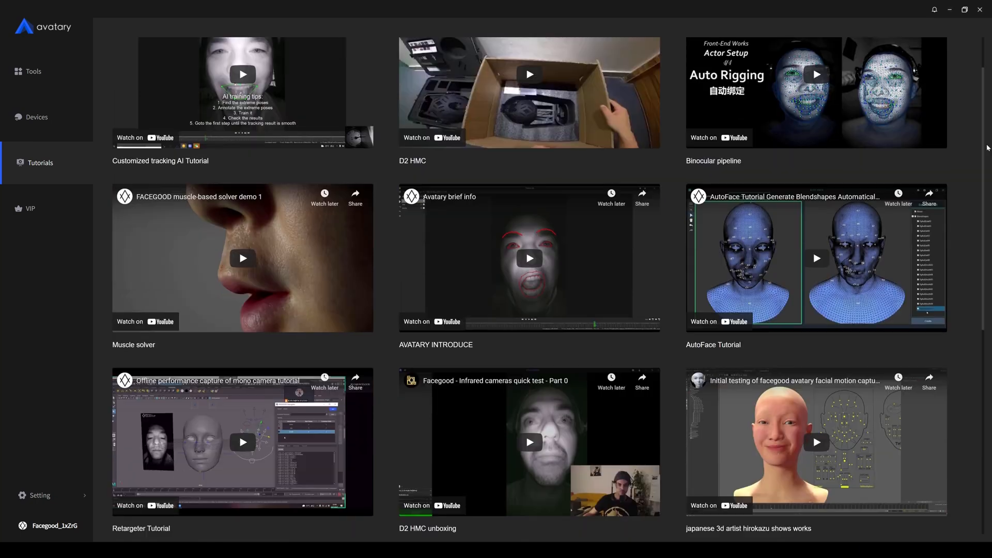
pyautogui.scroll(-5, 987, 206)
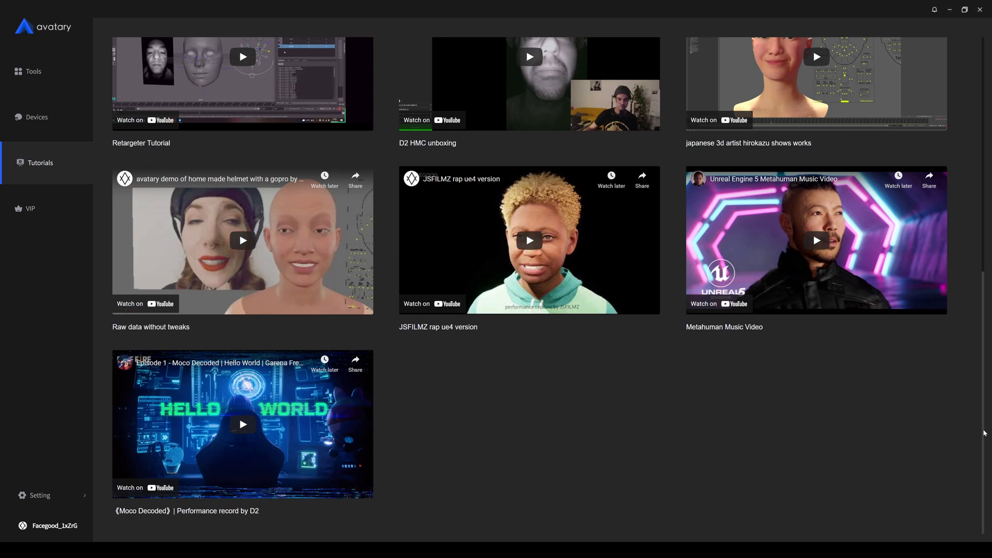
pyautogui.scroll(8, 986, 372)
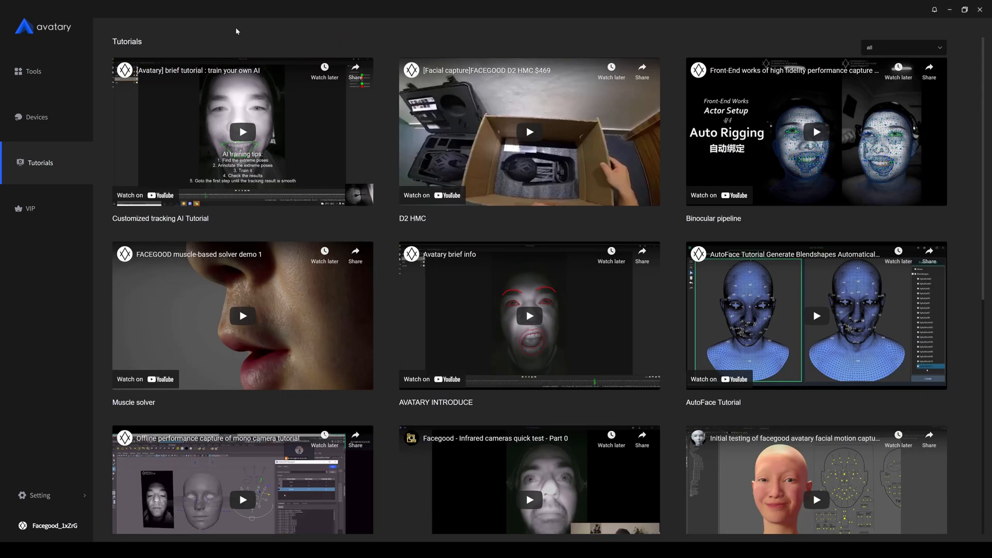
# Open Streamer from the Avatary tools and record a facial performance take named lol.
pyautogui.click(28, 75)
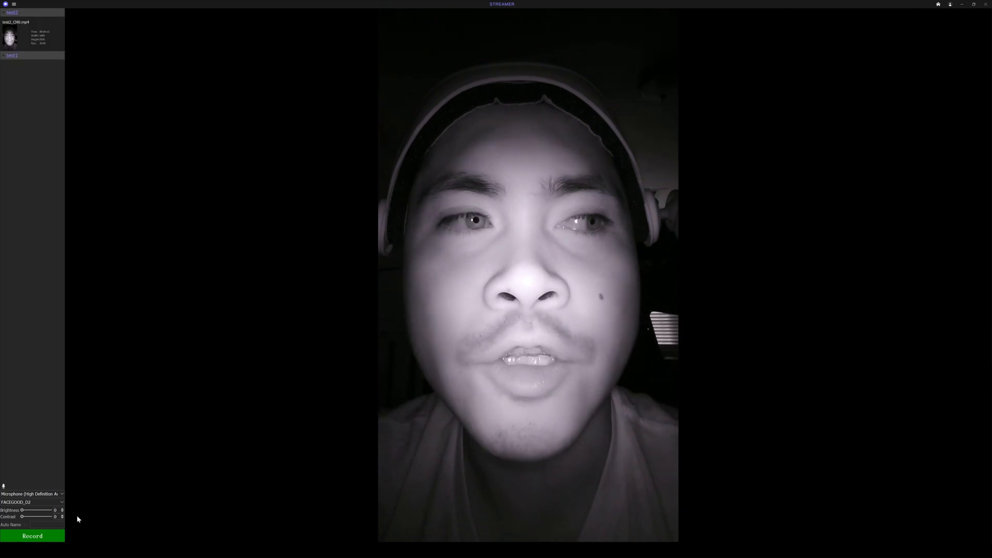
pyautogui.click(46, 525)
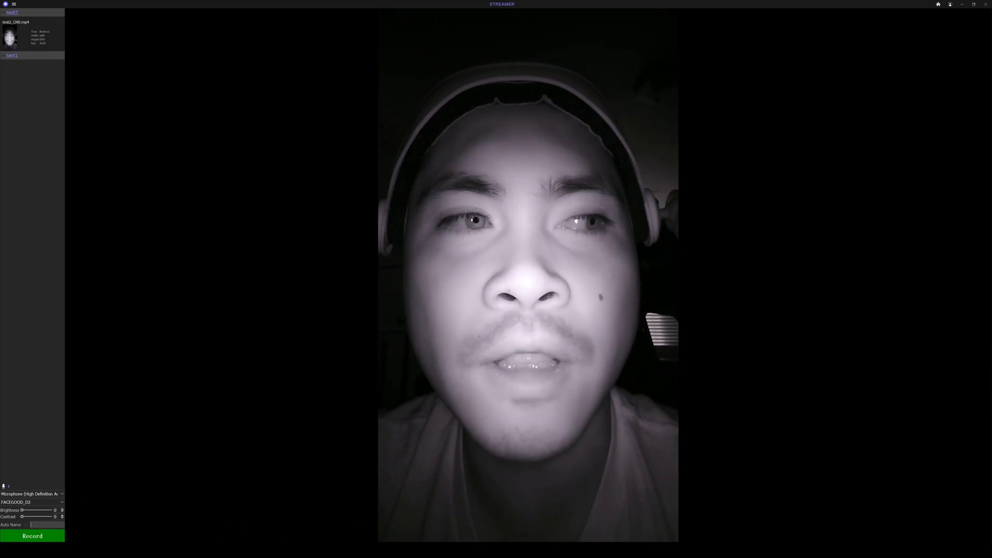
pyautogui.write('lol')
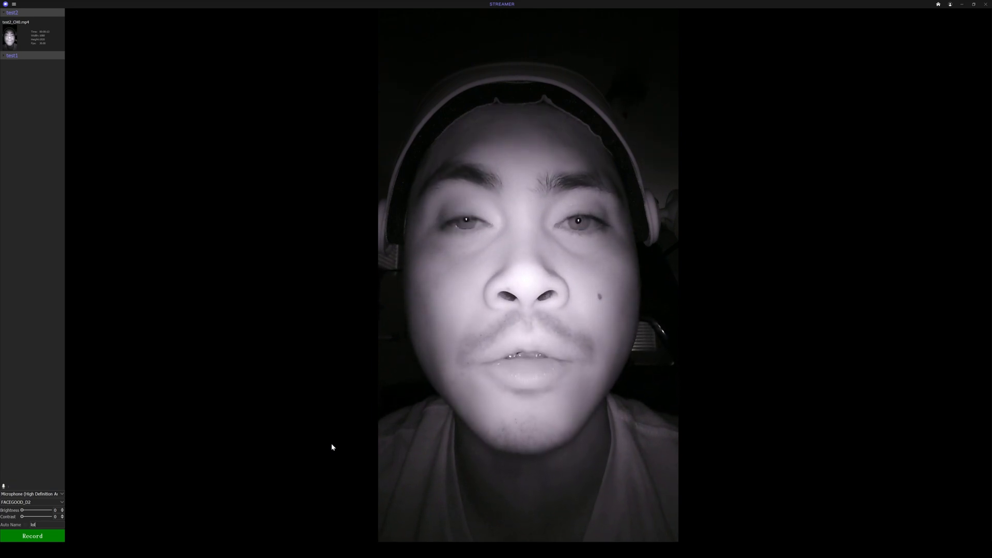
pyautogui.click(36, 536)
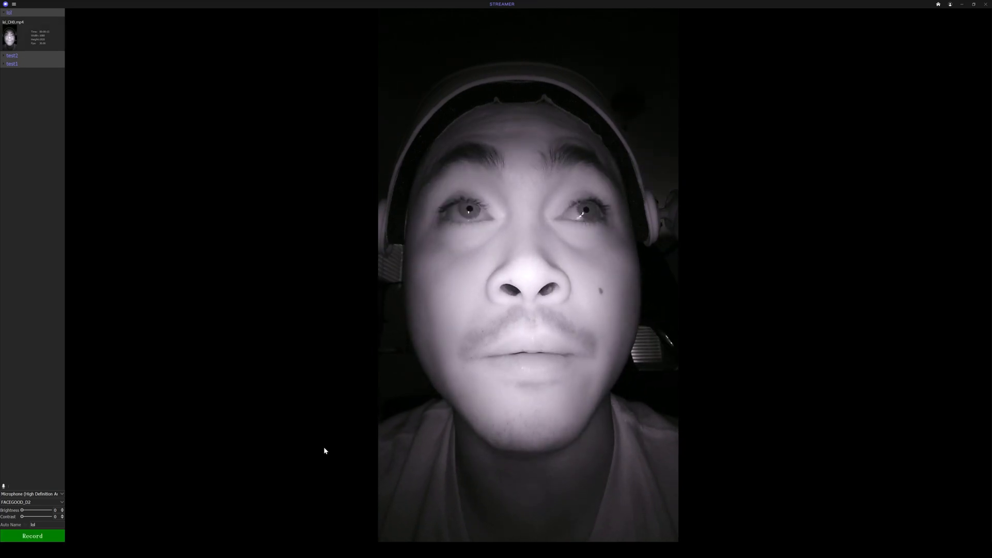
# Exit Streamer, confirming the exit, and open Tracker from the Avatary tools.
pyautogui.click(962, 5)
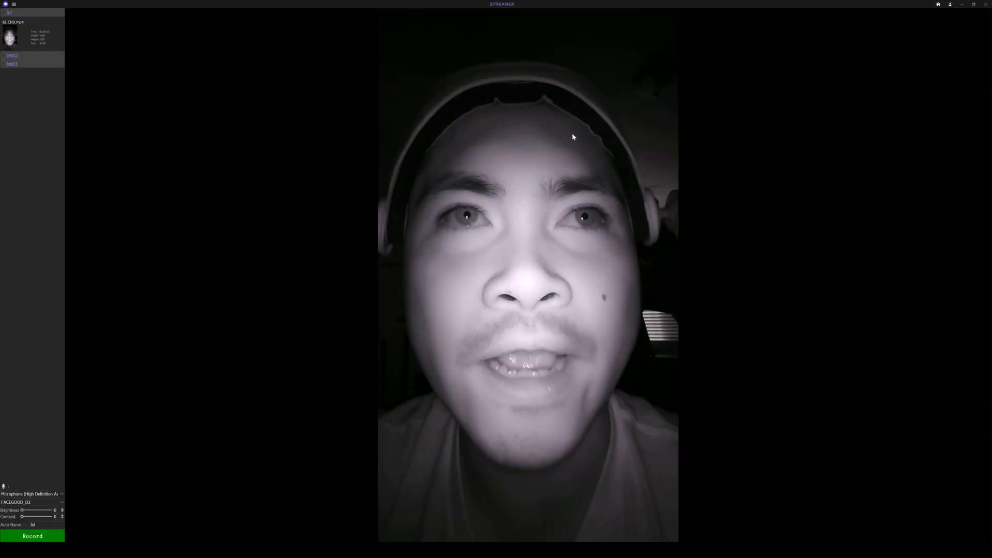
pyautogui.click(987, 5)
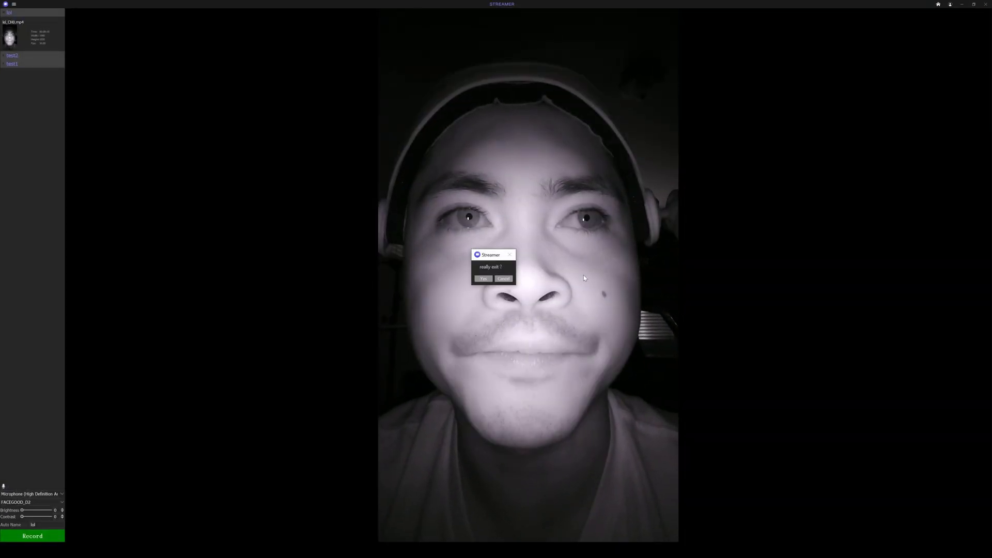
pyautogui.click(491, 276)
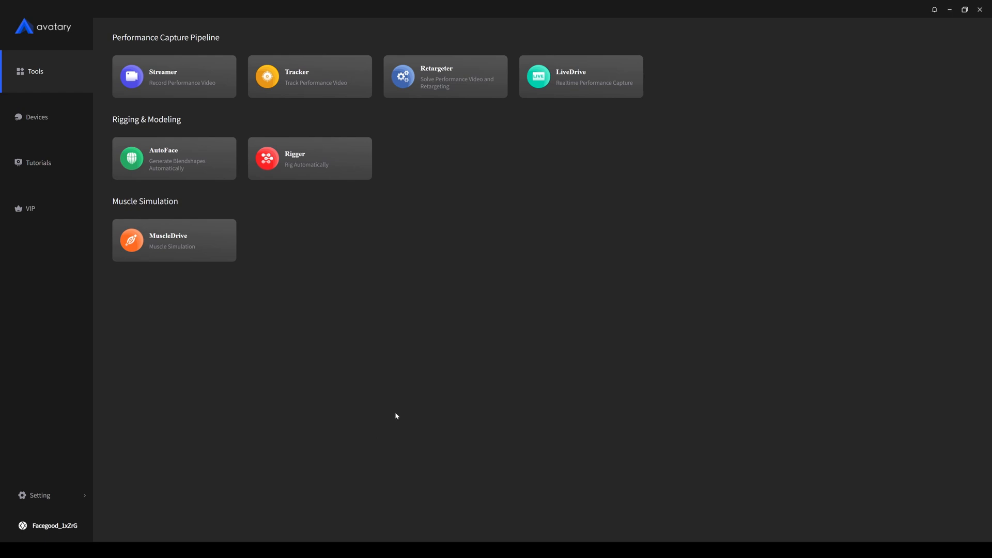
pyautogui.click(315, 94)
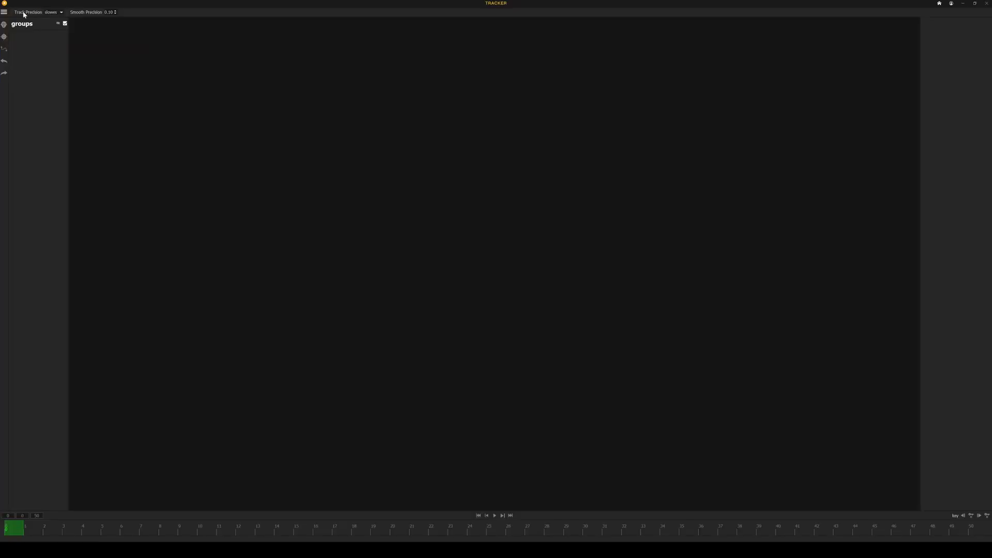
# Start a new Tracker project and load the lol_CH0 video as its source.
pyautogui.click(4, 12)
pyautogui.click(15, 23)
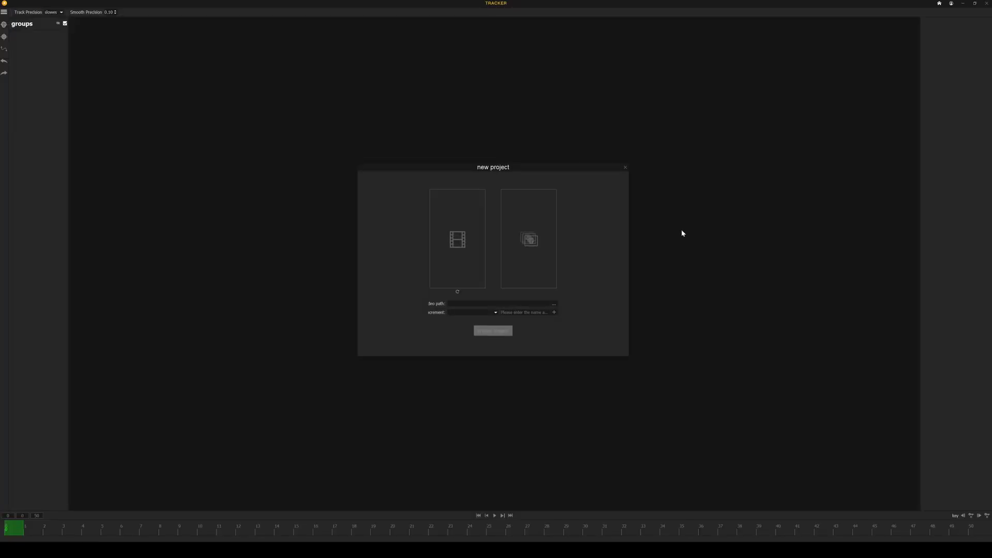
pyautogui.click(556, 304)
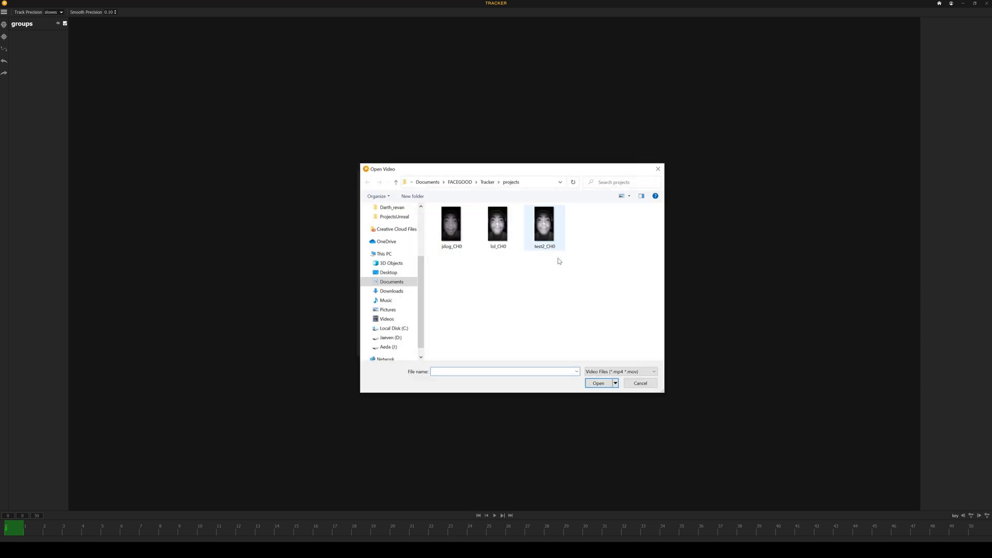
pyautogui.doubleClick(503, 238)
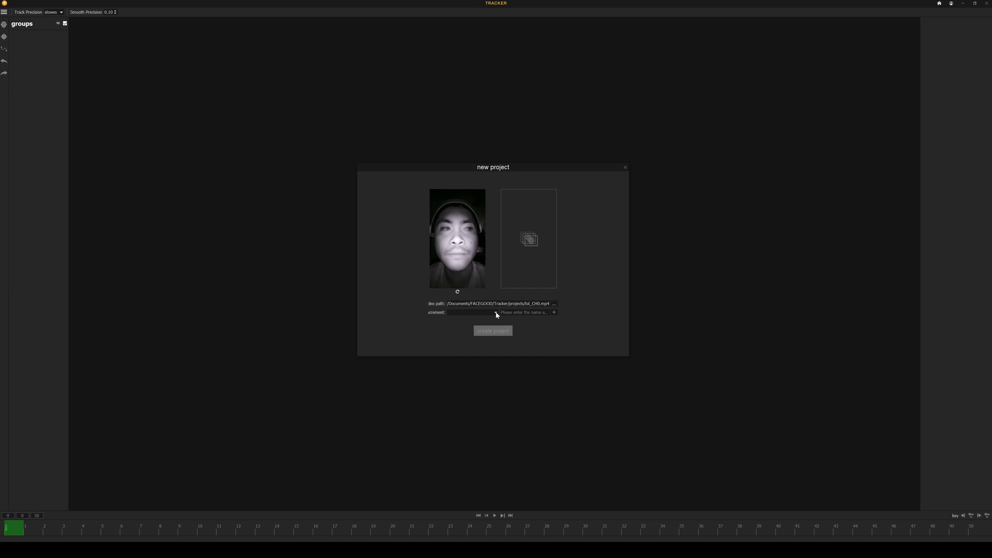
# Add an increment named lolai and create the project with the AUTO_Helmet template.
pyautogui.click(537, 312)
pyautogui.write('lolal')
pyautogui.click(553, 313)
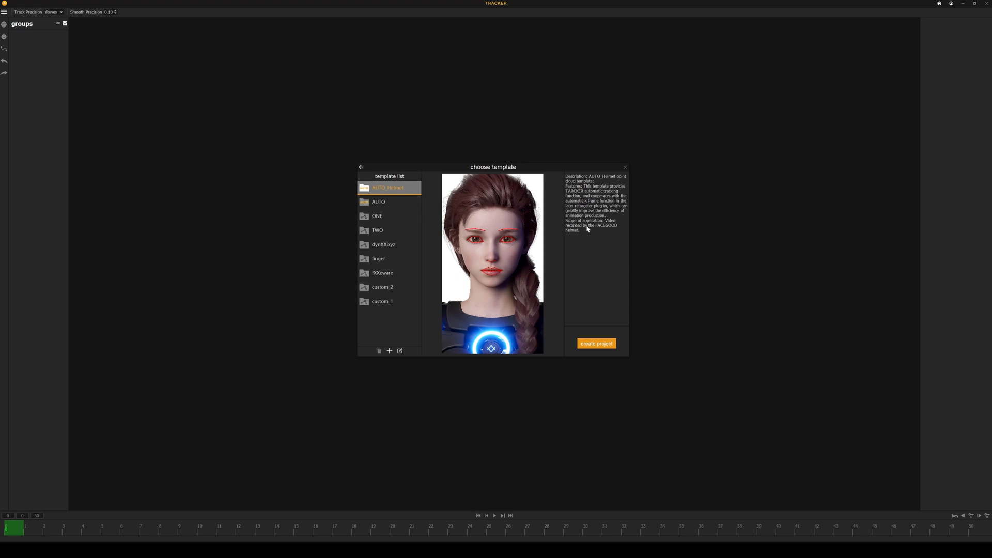
pyautogui.click(596, 344)
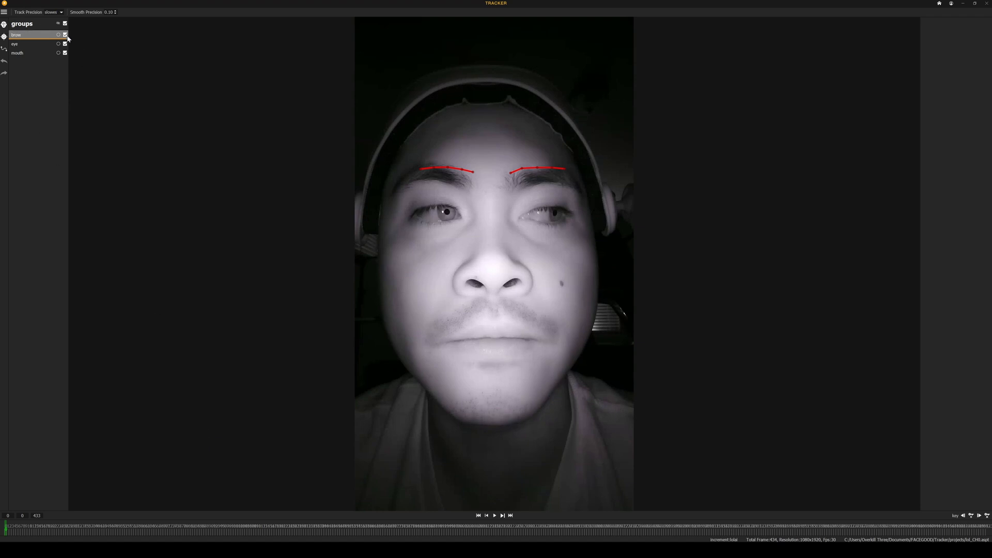
# Track the facial groups automatically and check the brow and eye points along the timeline.
pyautogui.click(5, 27)
pyautogui.moveTo(23, 531)
pyautogui.mouseDown()
pyautogui.moveTo(448, 530)
pyautogui.moveTo(5, 528)
pyautogui.mouseUp()
pyautogui.click(35, 44)
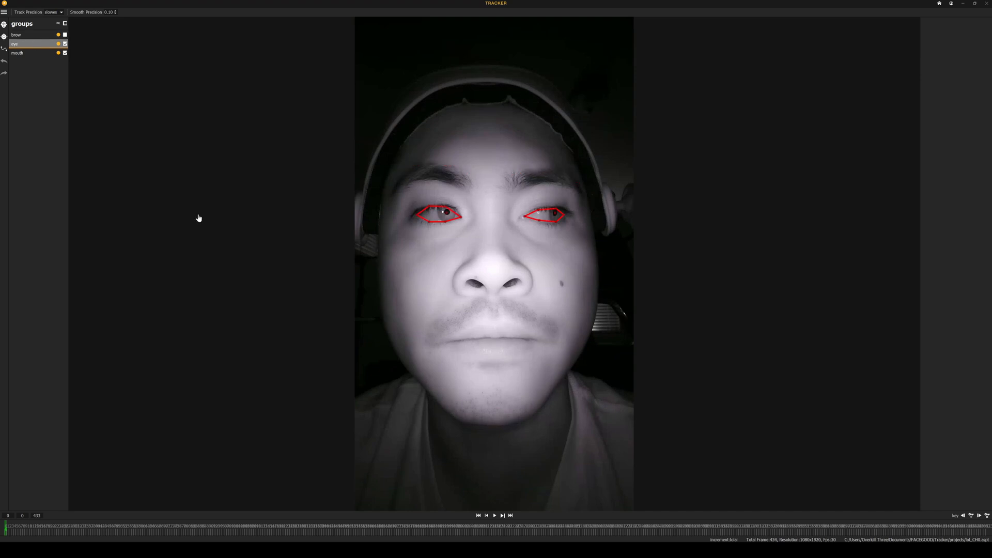
pyautogui.moveTo(41, 528); pyautogui.dragTo(5, 522)
# Correct the mouth group's inner lower-lip points at frame 369, update the tracking, and return to frame 0.
pyautogui.click(45, 53)
pyautogui.click(51, 528)
pyautogui.moveTo(51, 528); pyautogui.dragTo(841, 537)
pyautogui.click(475, 345)
pyautogui.click(475, 348)
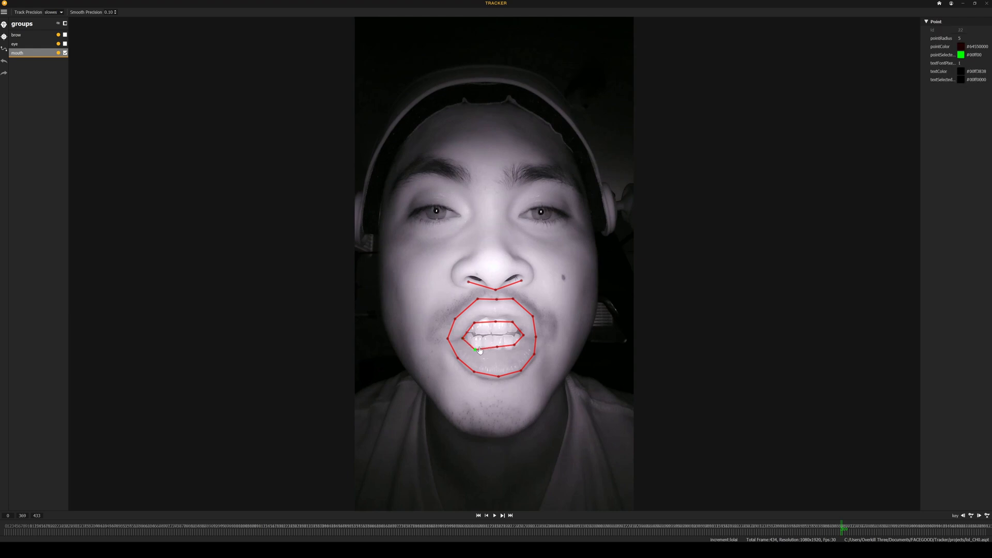
pyautogui.moveTo(497, 347); pyautogui.dragTo(516, 349)
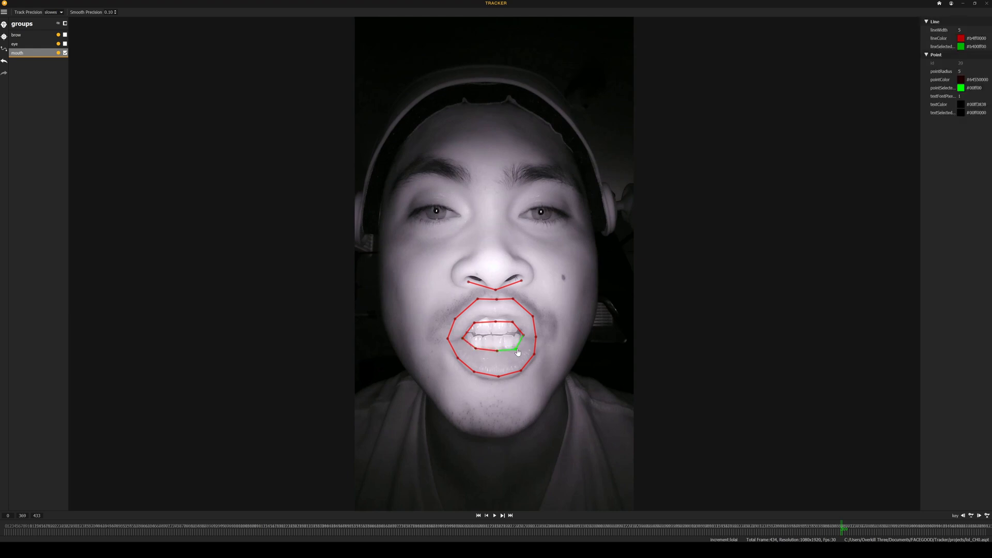
pyautogui.click(4, 45)
pyautogui.moveTo(95, 525); pyautogui.dragTo(5, 526)
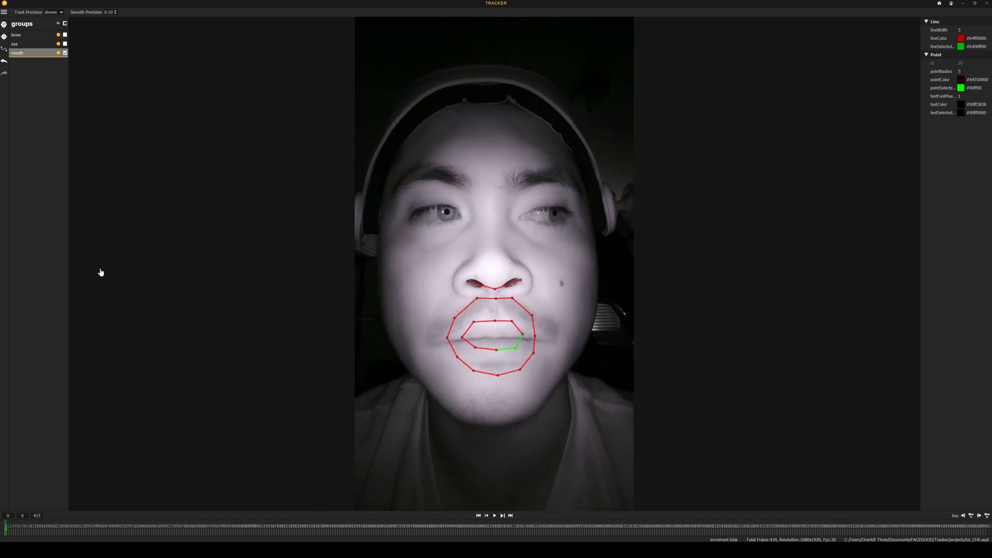
pyautogui.click(5, 14)
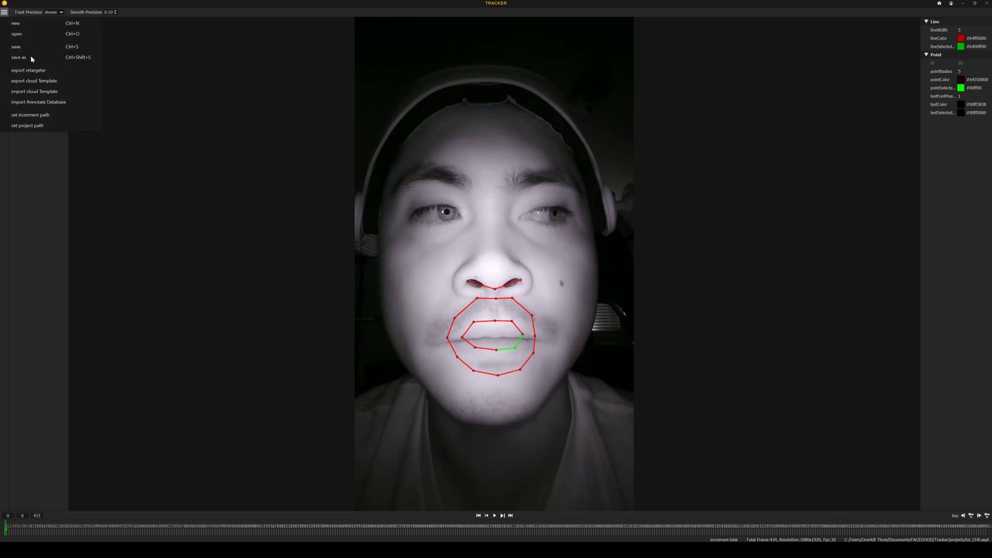
pyautogui.click(33, 71)
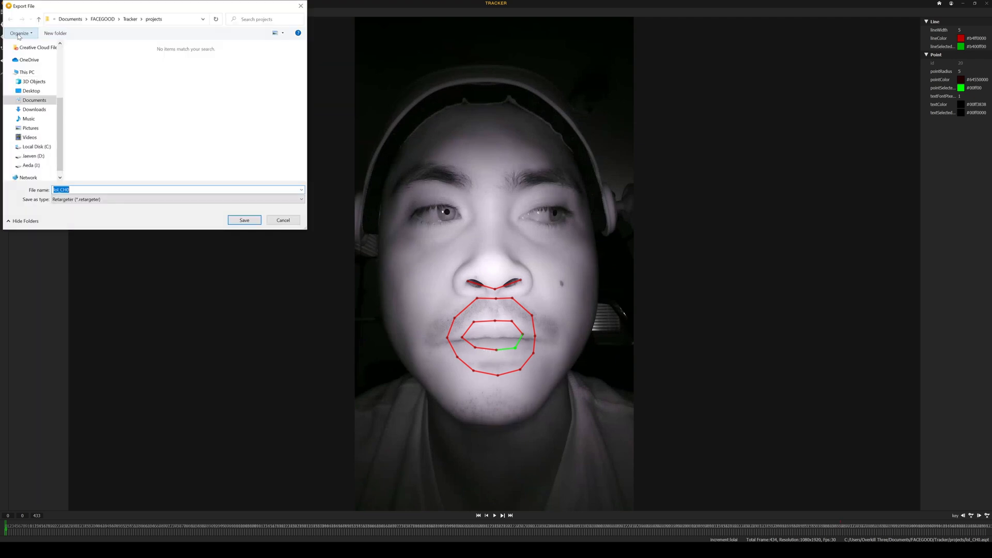
pyautogui.click(282, 220)
# Enable the brow and eye groups alongside the mouth and export the tracking as a retargeter file named loltomaya.
pyautogui.click(65, 41)
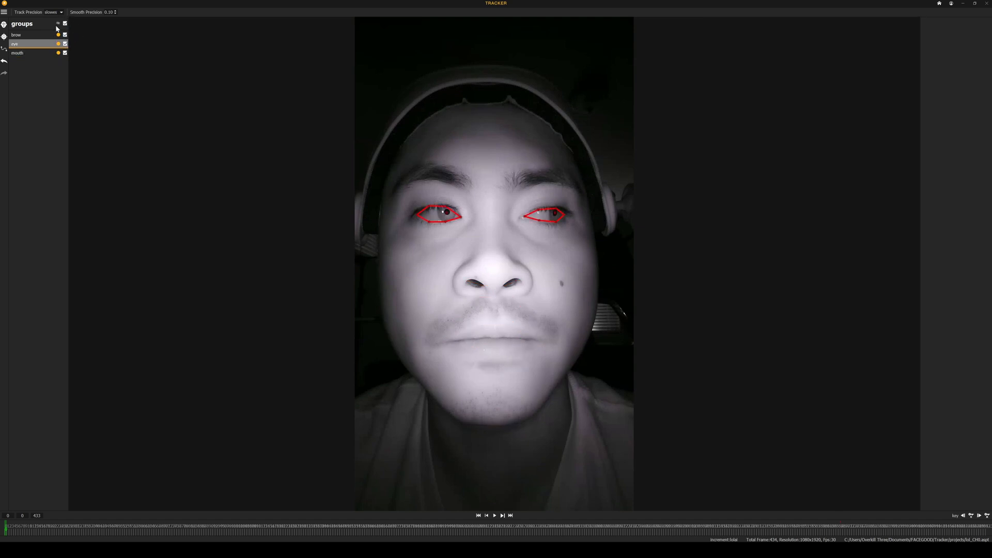
pyautogui.click(3, 11)
pyautogui.click(27, 72)
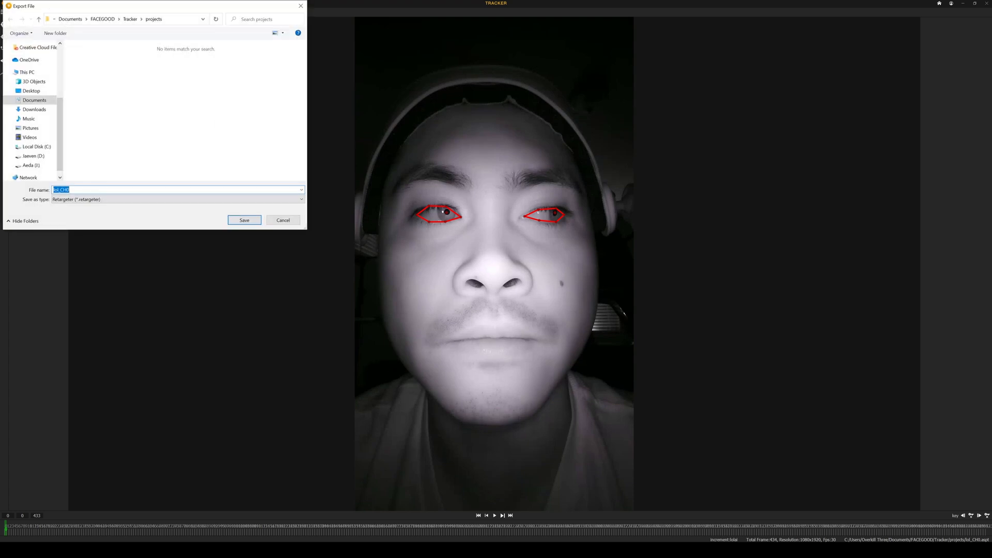
pyautogui.write('loltomaya')
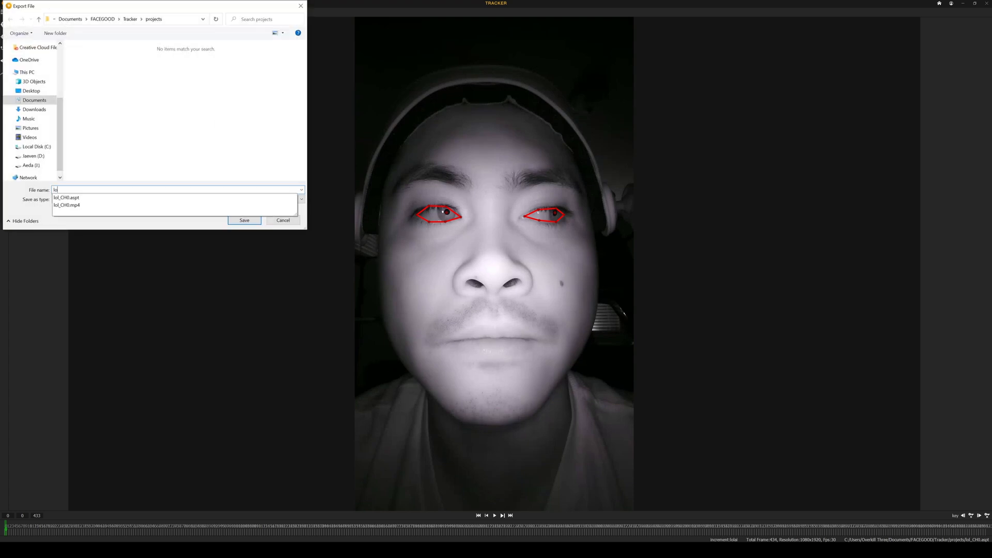
pyautogui.click(244, 220)
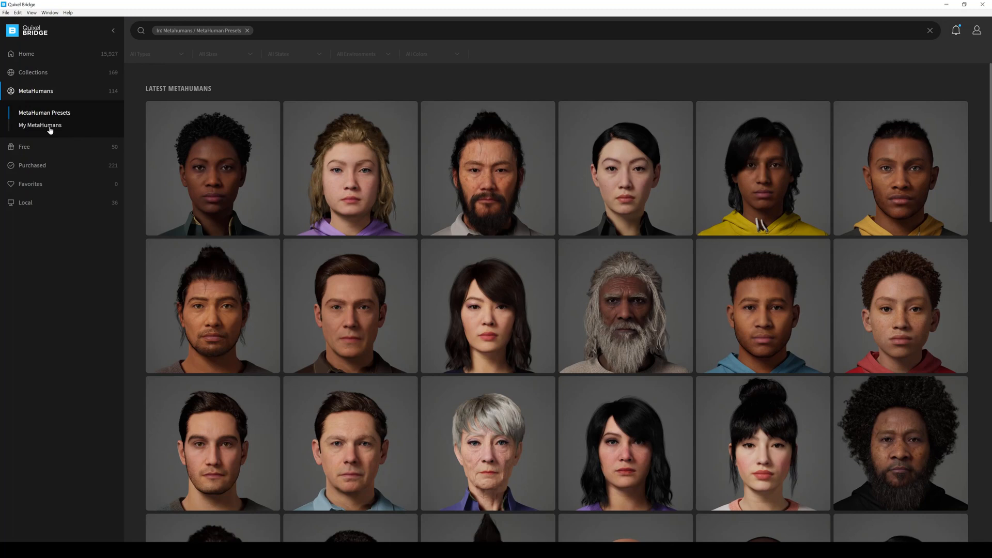
# Switch to Quixel Bridge, show My MetaHumans, and select the downloaded Ichirohoodie character.
pyautogui.click(51, 125)
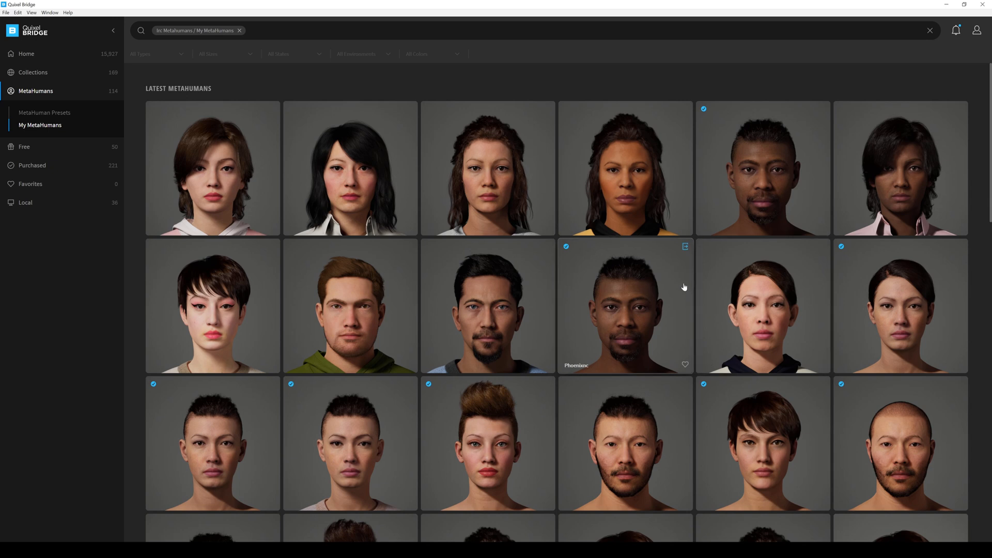
pyautogui.scroll(-2, 767, 361)
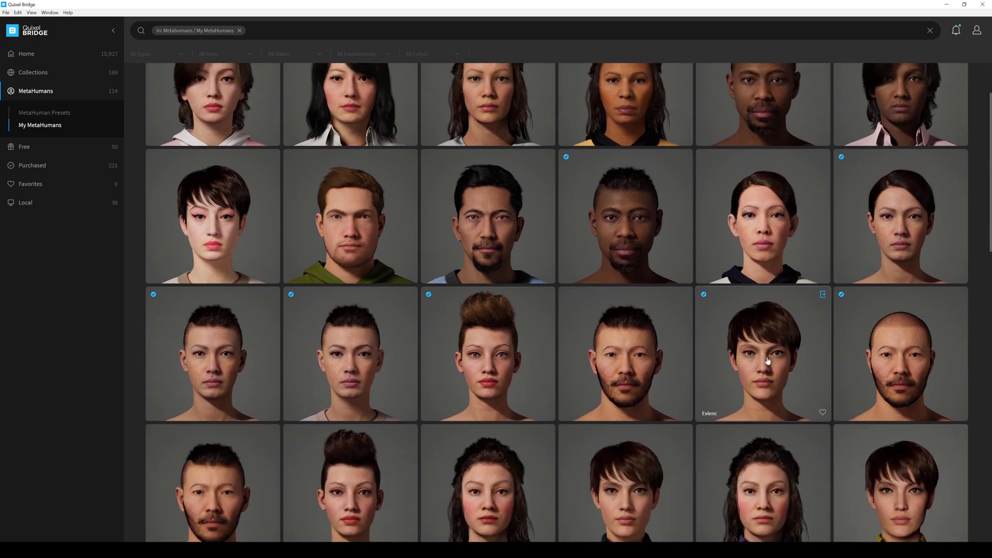
pyautogui.click(901, 356)
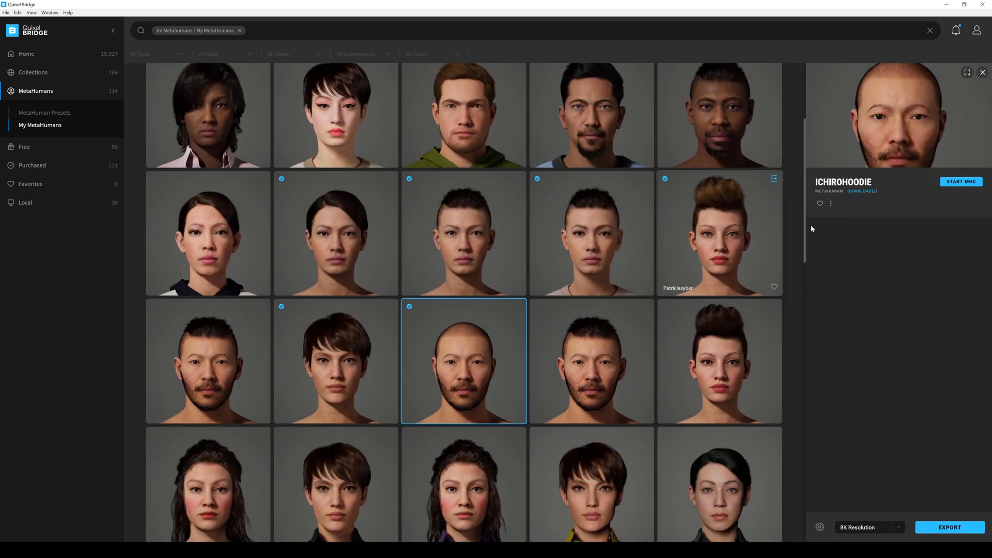
# Set the MetaHuman export target to Maya in the export settings and return to the character's details.
pyautogui.click(819, 527)
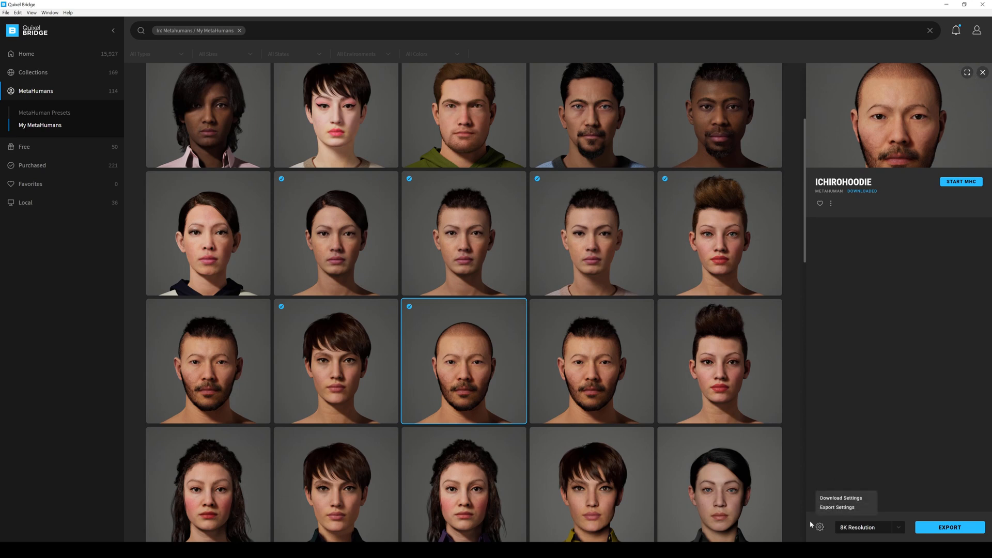
pyautogui.click(836, 507)
pyautogui.click(898, 113)
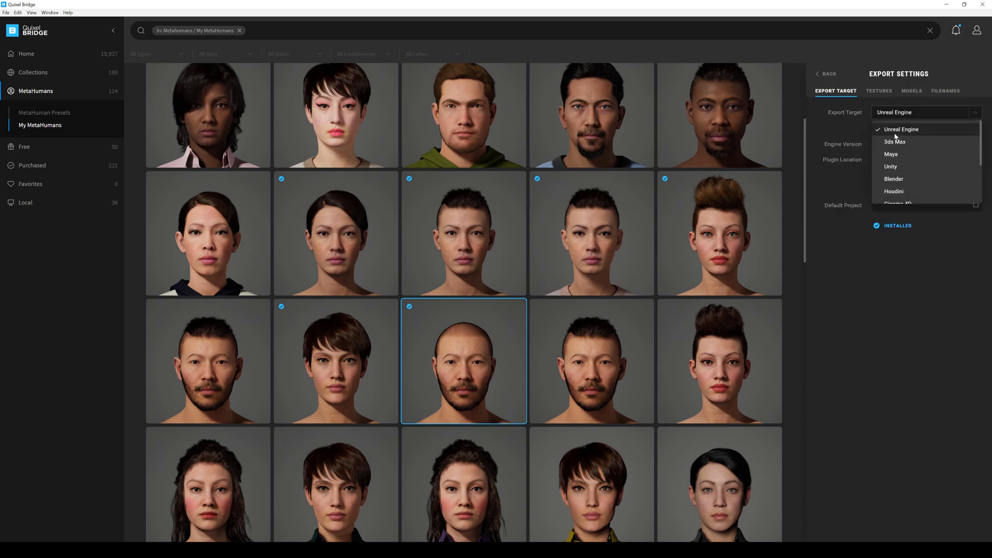
pyautogui.click(891, 155)
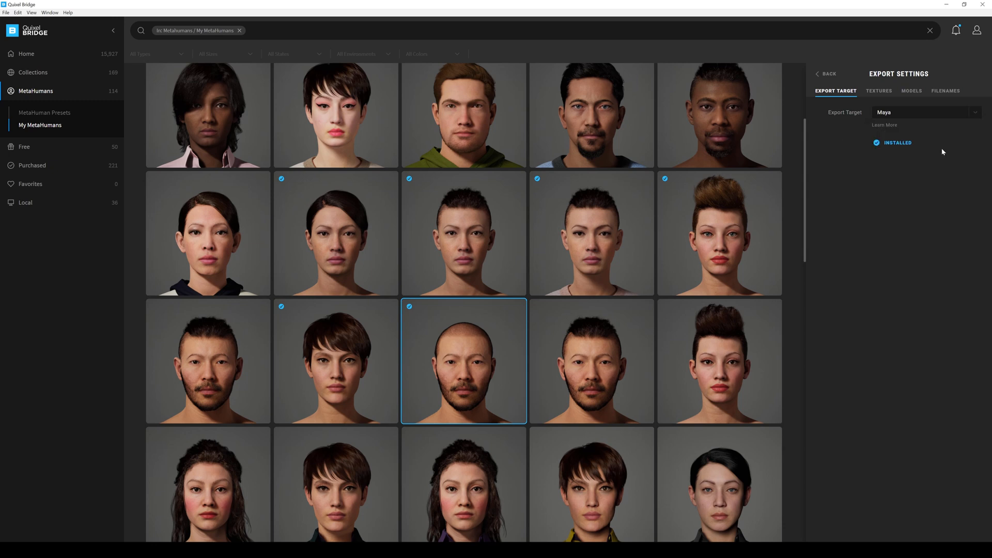
pyautogui.click(824, 74)
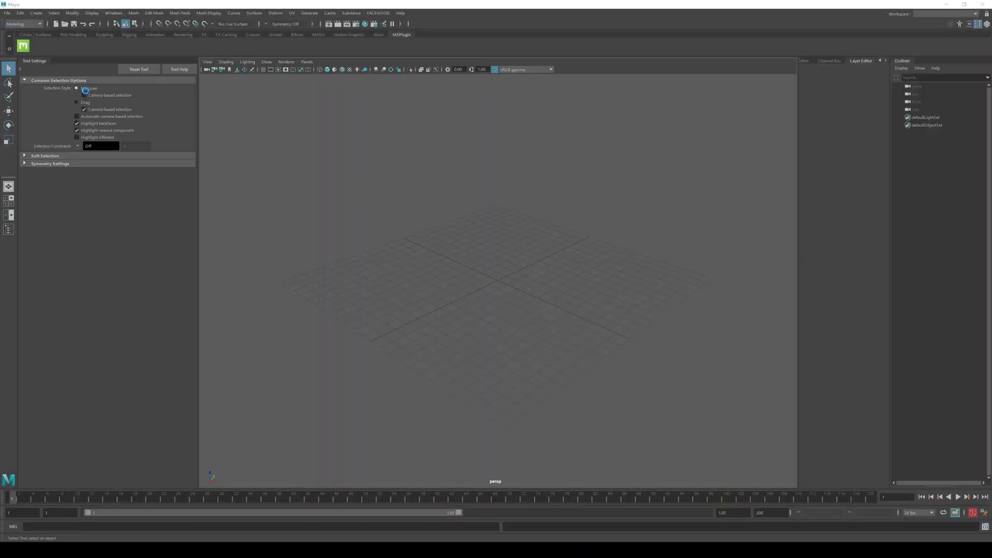
pyautogui.click(240, 72)
pyautogui.click(7, 13)
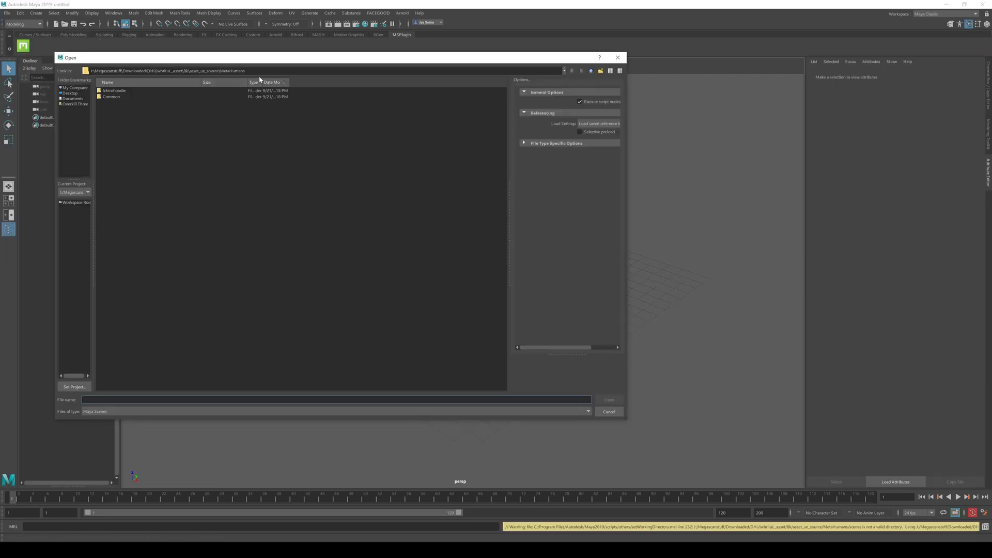
pyautogui.click(69, 93)
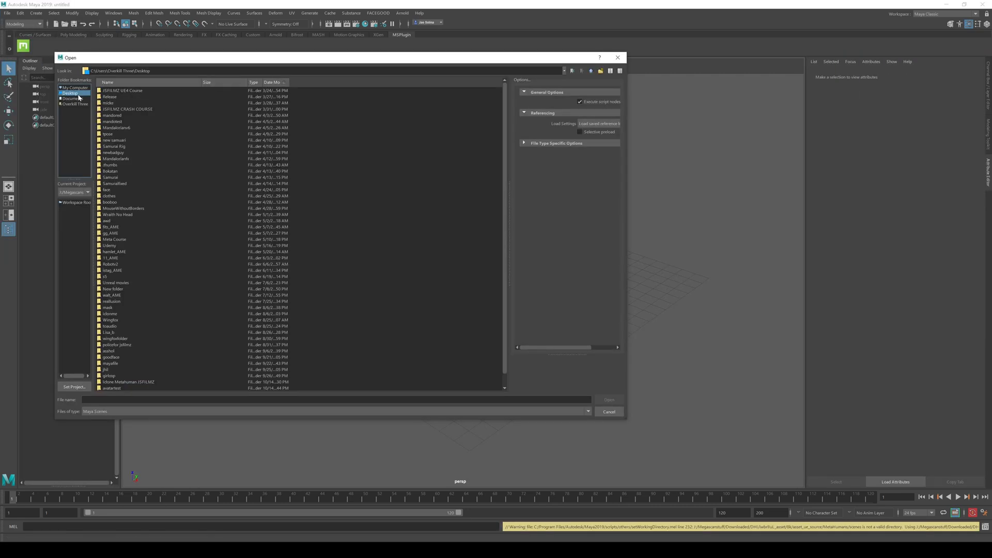
pyautogui.click(272, 84)
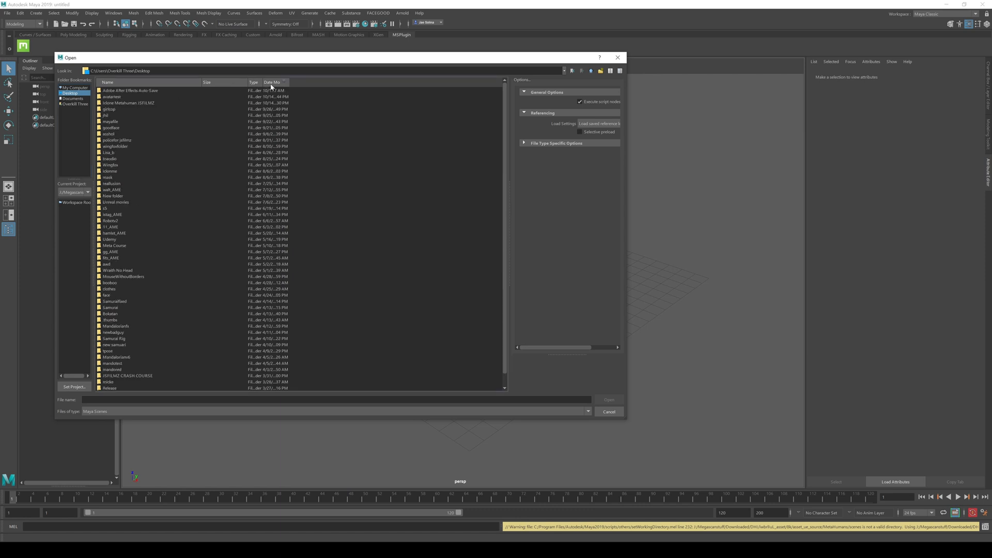
pyautogui.doubleClick(122, 98)
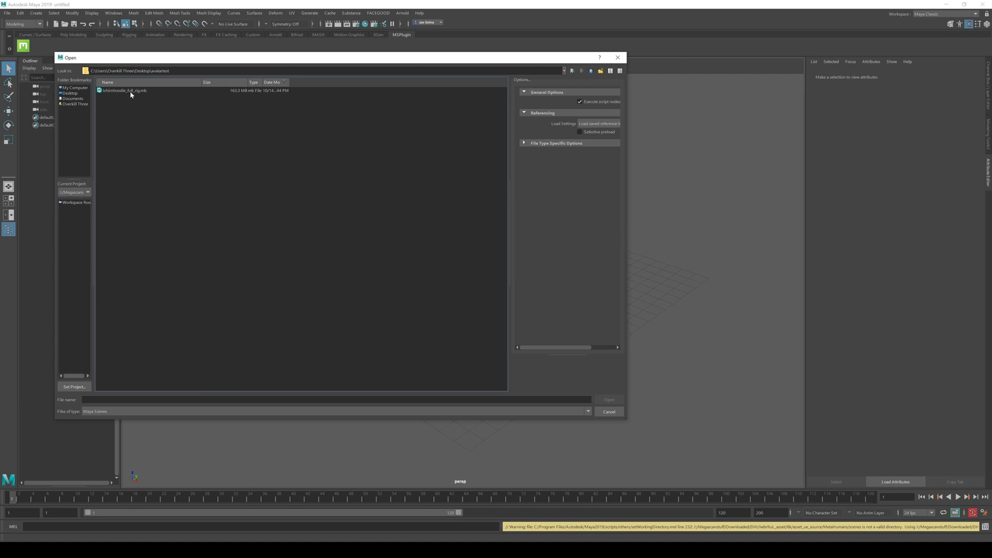
pyautogui.click(606, 412)
pyautogui.click(984, 4)
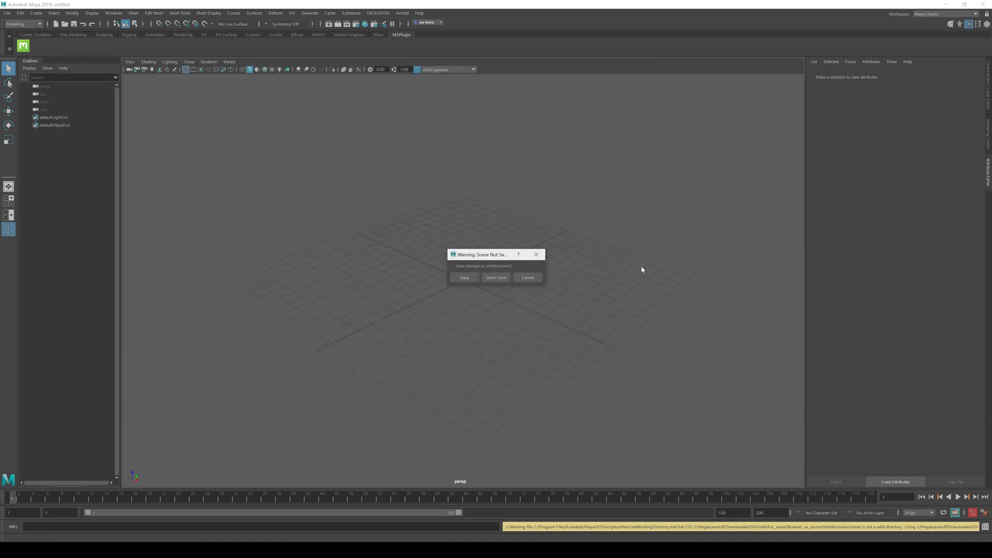
pyautogui.click(496, 278)
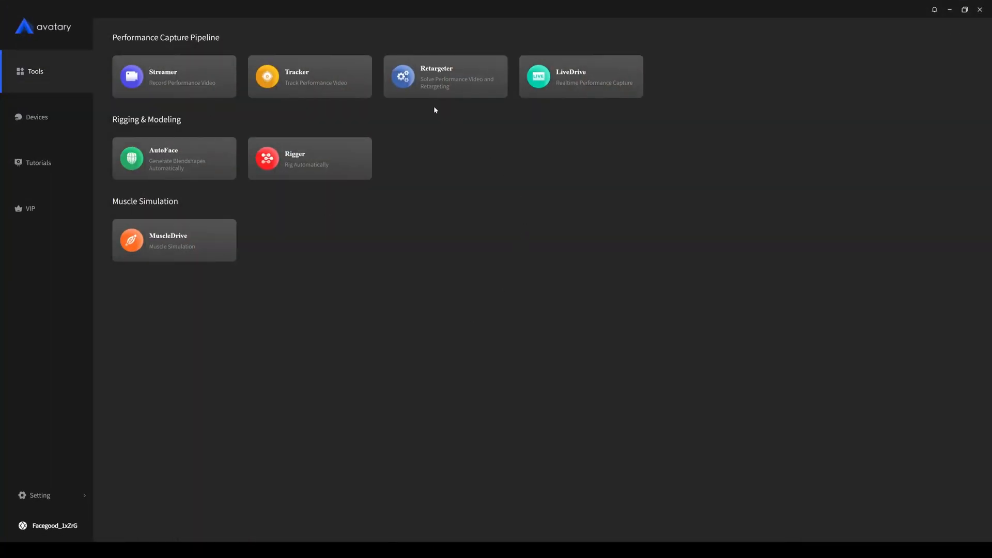
# Launch the Retargeter from Avatary with Maya 2019.
pyautogui.click(437, 82)
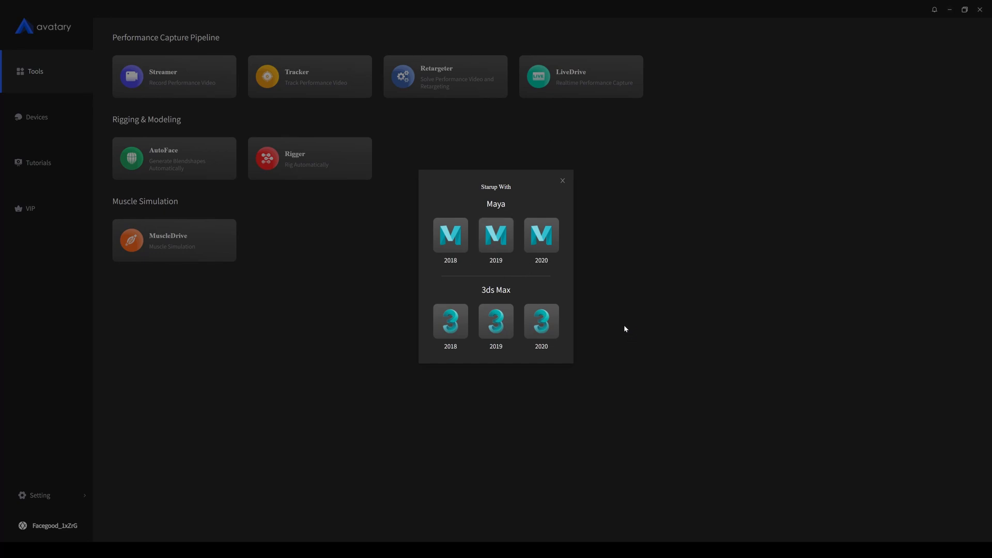
pyautogui.click(486, 247)
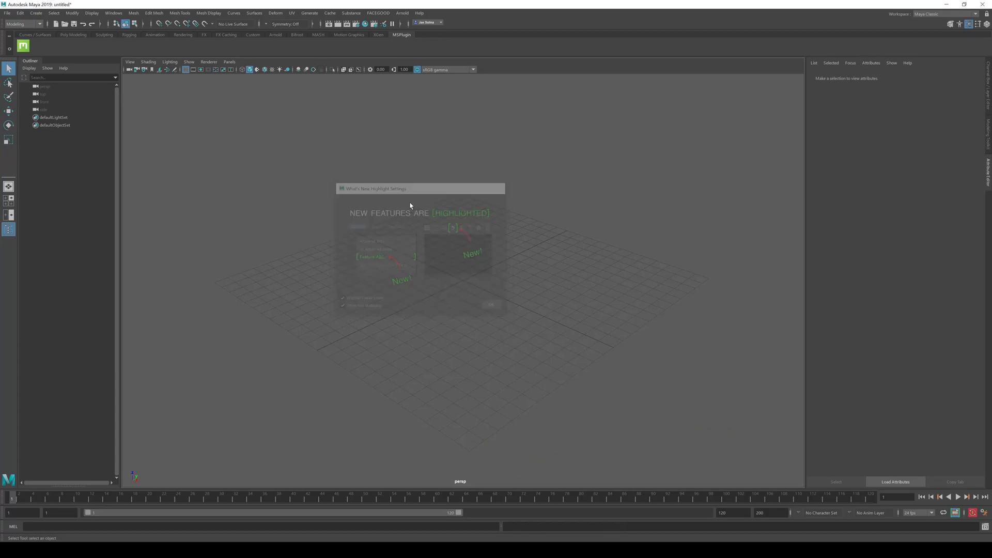
pyautogui.click(382, 14)
pyautogui.click(382, 13)
# Open the Ichirohoodie full rig scene from the avatartest folder on the desktop.
pyautogui.click(20, 13)
pyautogui.moveTo(7, 13)
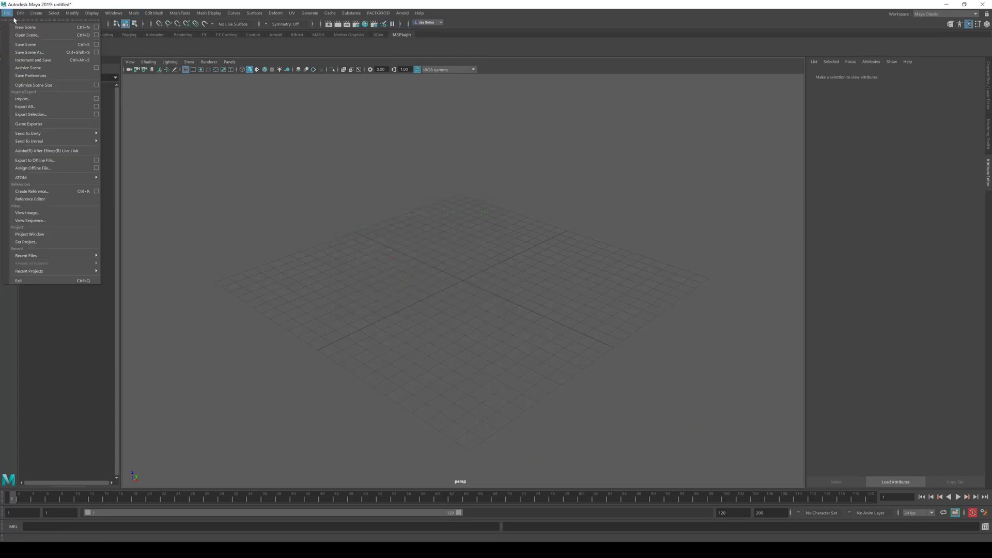
pyautogui.click(32, 37)
pyautogui.click(71, 93)
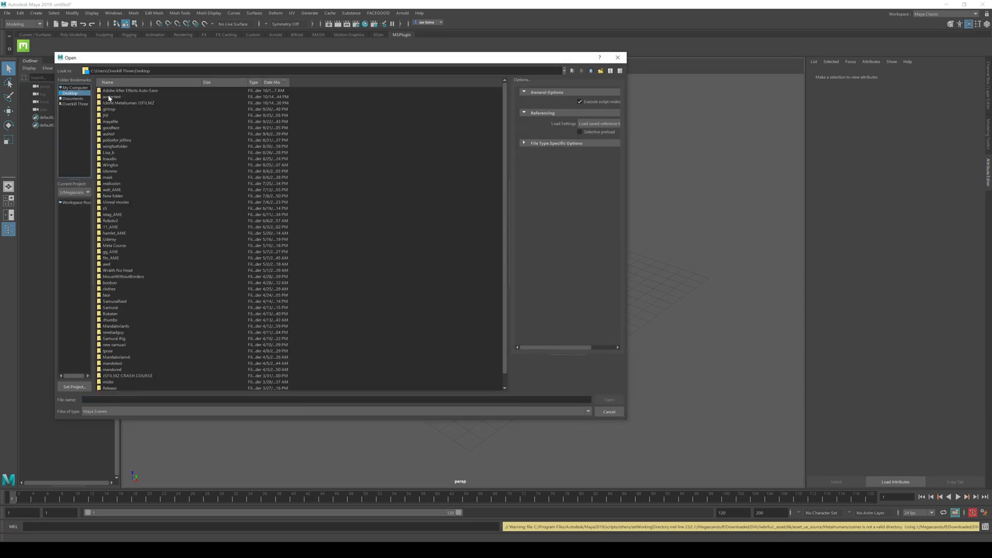
pyautogui.doubleClick(121, 97)
pyautogui.doubleClick(124, 91)
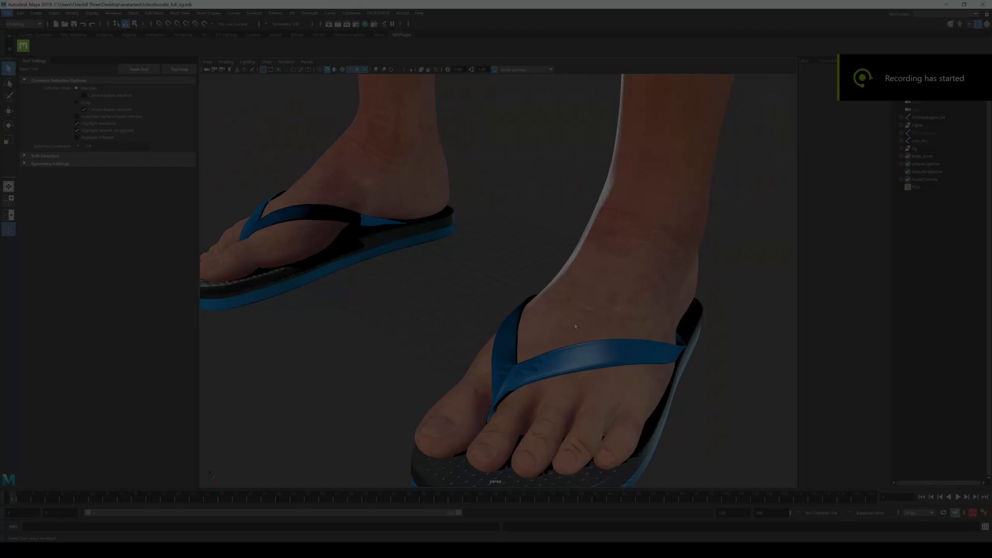
# Frame the character's head and the facial control board in the perspective view.
pyautogui.scroll(-3, 602, 261)
pyautogui.keyDown('alt'); pyautogui.moveTo(571, 177); pyautogui.dragTo(556, 467, button='middle'); pyautogui.keyUp('alt')
pyautogui.keyDown('alt'); pyautogui.moveTo(596, 155); pyautogui.dragTo(616, 454, button='middle'); pyautogui.keyUp('alt')
pyautogui.keyDown('alt'); pyautogui.moveTo(613, 124); pyautogui.dragTo(620, 454, button='middle'); pyautogui.keyUp('alt')
pyautogui.scroll(-5, 621, 246)
pyautogui.keyDown('alt'); pyautogui.moveTo(616, 198); pyautogui.dragTo(626, 387, button='middle'); pyautogui.keyUp('alt')
pyautogui.keyDown('alt'); pyautogui.moveTo(593, 272); pyautogui.dragTo(646, 259); pyautogui.keyUp('alt')
pyautogui.keyDown('alt'); pyautogui.moveTo(775, 180); pyautogui.dragTo(496, 284, button='middle'); pyautogui.keyUp('alt')
pyautogui.scroll(2, 578, 289)
pyautogui.keyDown('alt'); pyautogui.moveTo(579, 290); pyautogui.dragTo(561, 282); pyautogui.keyUp('alt')
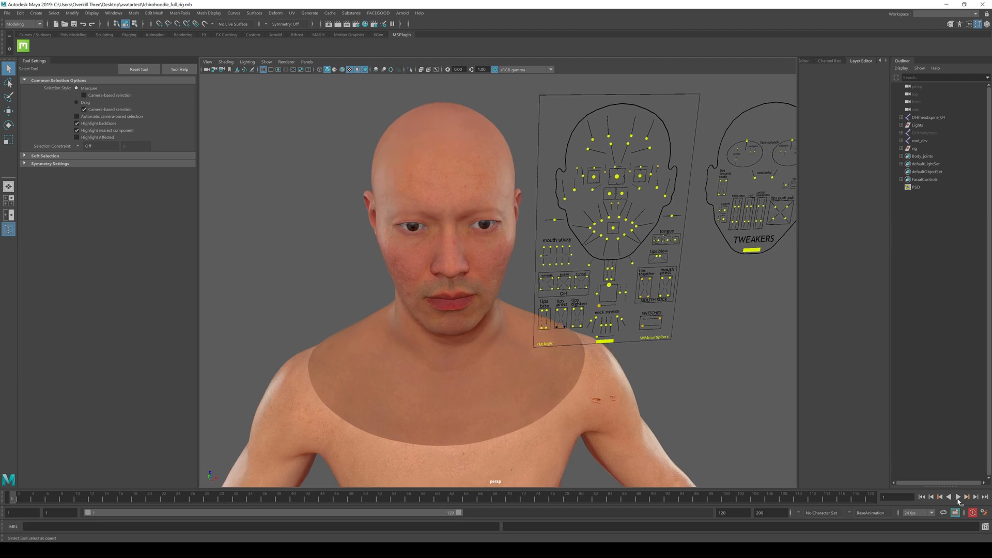
# Set the scene's frame rate to 30 fps and the playback end to frame 550.
pyautogui.click(925, 513)
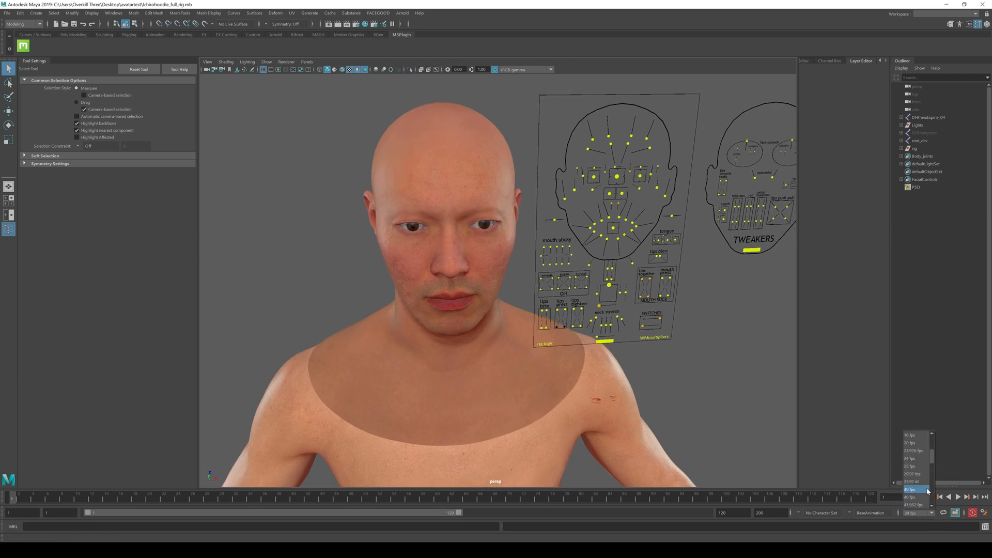
pyautogui.click(924, 489)
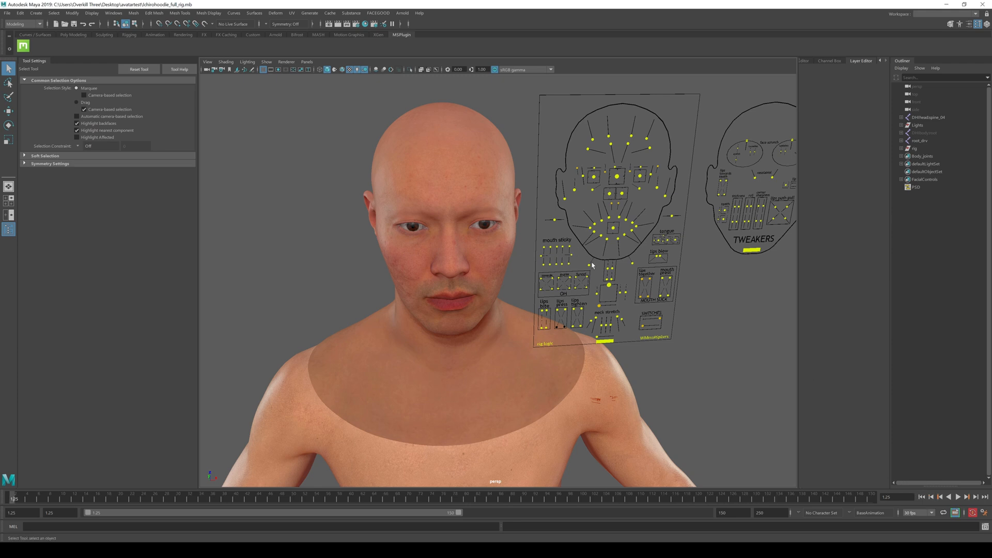
pyautogui.keyDown('alt'); pyautogui.moveTo(610, 255); pyautogui.dragTo(569, 292, button='middle'); pyautogui.keyUp('alt')
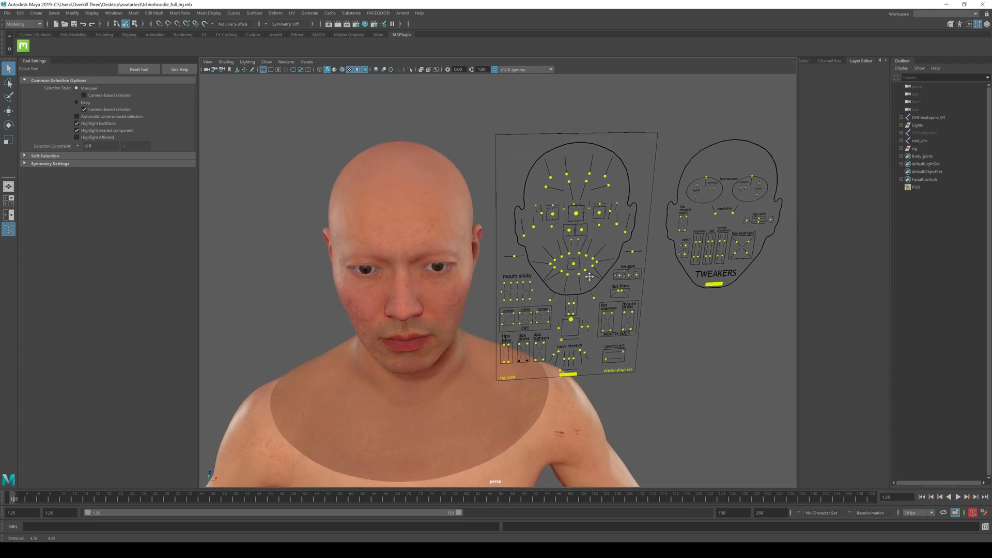
pyautogui.click(983, 513)
pyautogui.doubleClick(259, 118)
pyautogui.write('550')
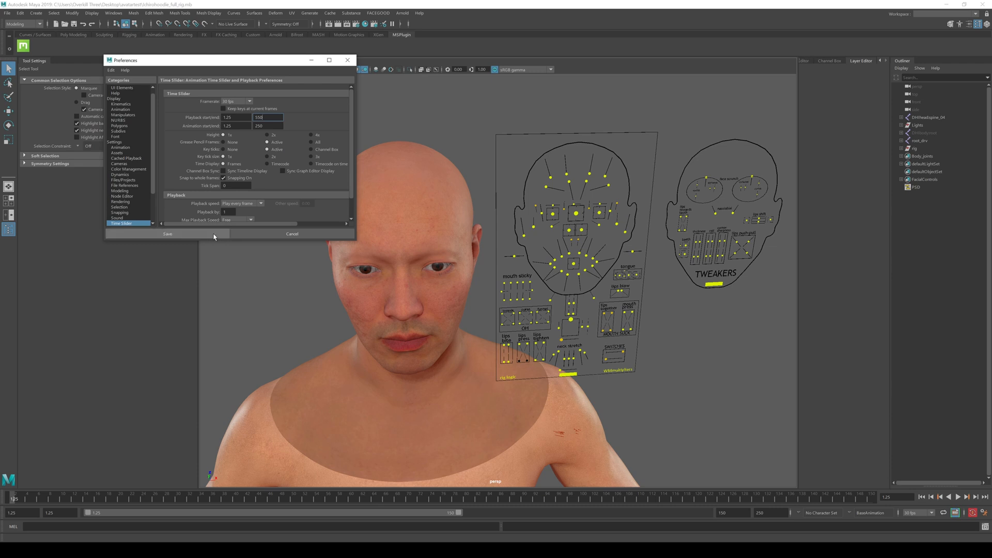
pyautogui.click(214, 235)
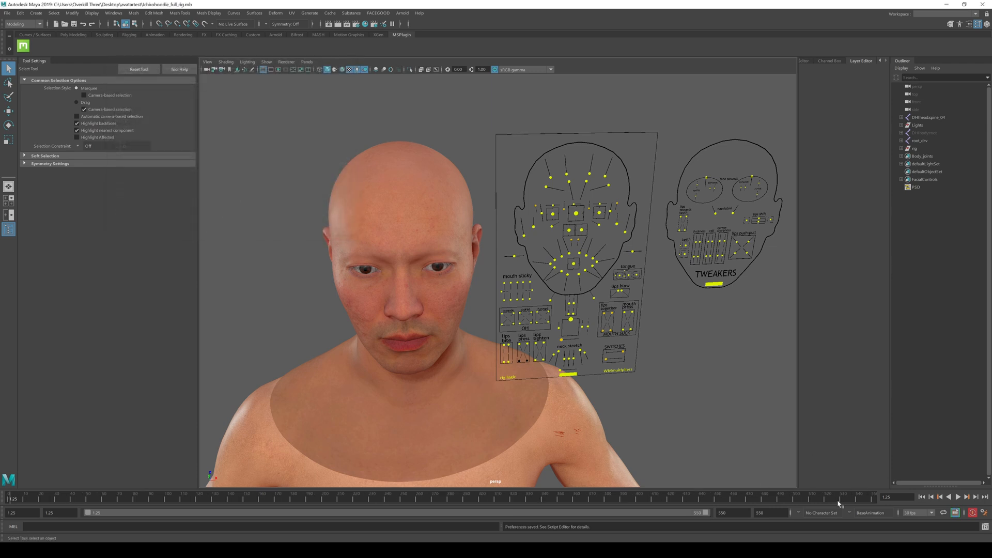
# Import loltomaya.retargeter from the FACEGOOD Tracker projects folder into the FACEGOOD Retargeter.
pyautogui.moveTo(31, 501); pyautogui.dragTo(6, 520)
pyautogui.moveTo(464, 184); pyautogui.dragTo(750, 304)
pyautogui.click(730, 313)
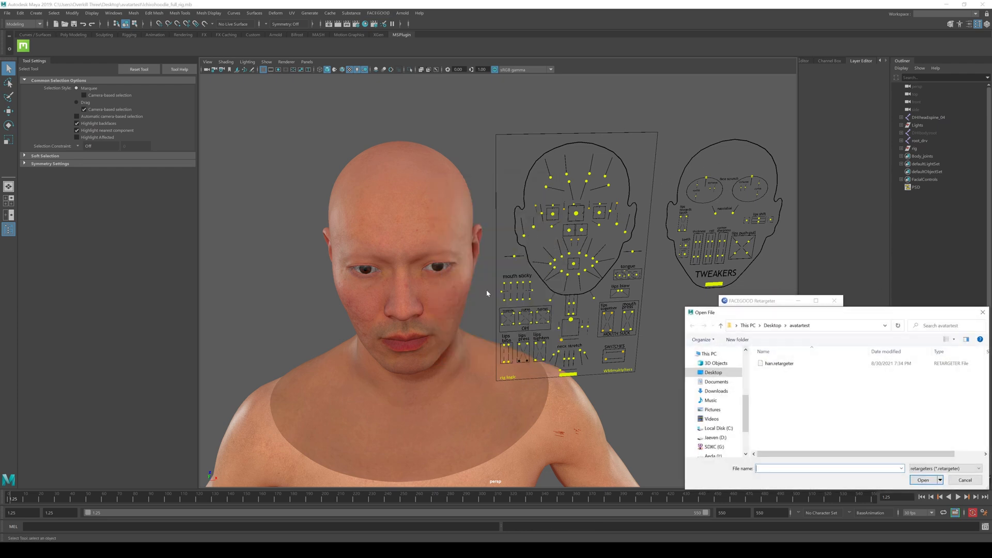
pyautogui.moveTo(749, 312); pyautogui.dragTo(679, 278)
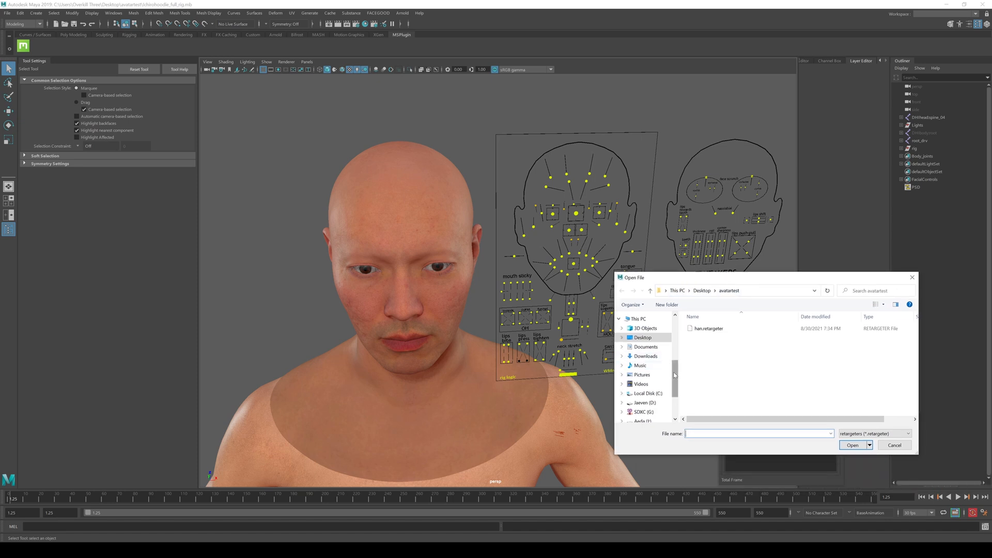
pyautogui.moveTo(675, 366); pyautogui.dragTo(675, 320)
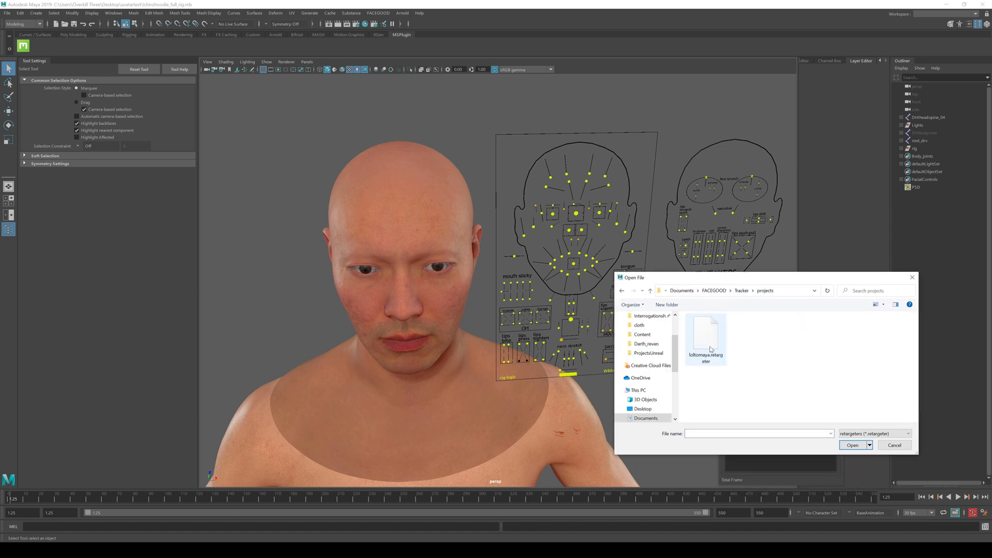
pyautogui.click(709, 349)
pyautogui.click(851, 446)
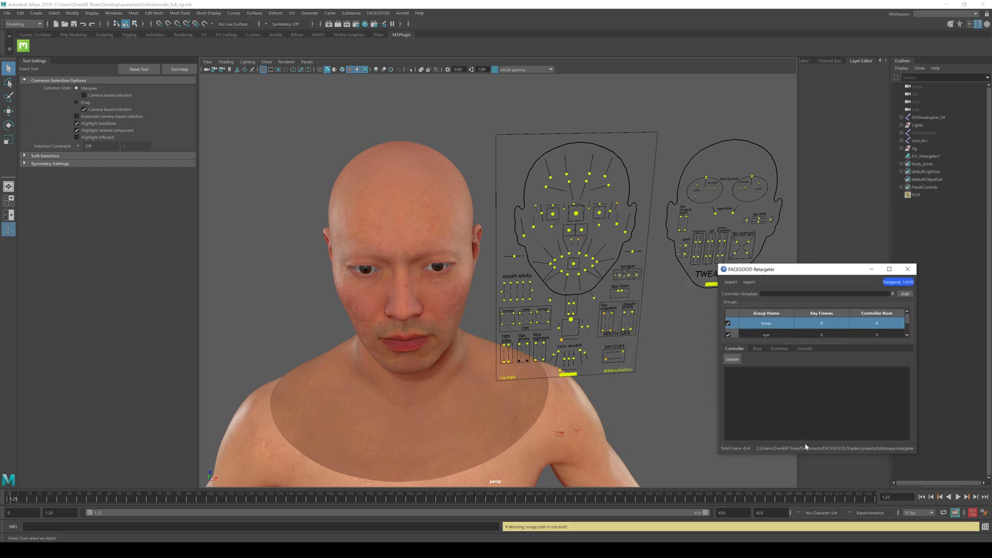
# Enlarge the Retargeter window to show all groups, and display the attributes of the FG_Retargeter1 image plane.
pyautogui.moveTo(802, 460); pyautogui.dragTo(803, 503)
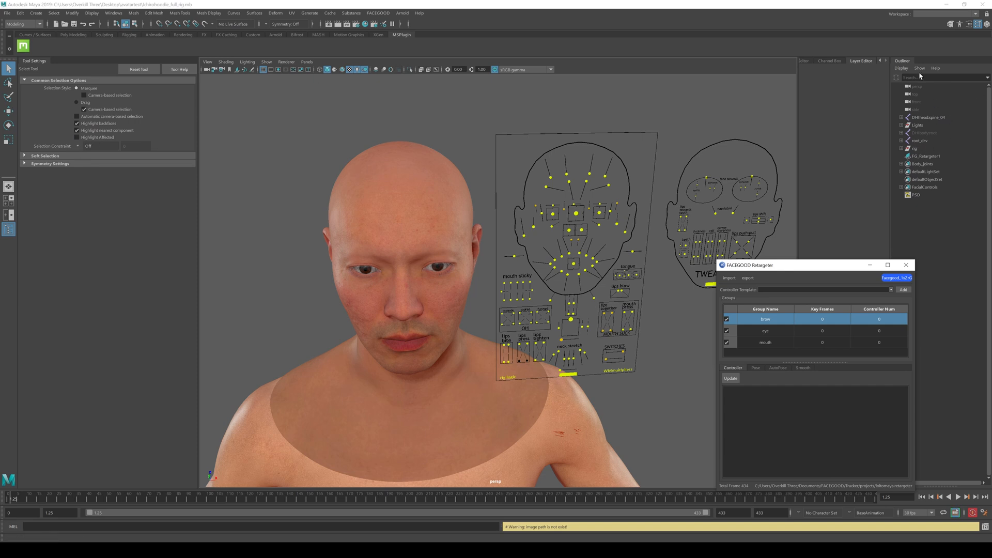
pyautogui.click(935, 156)
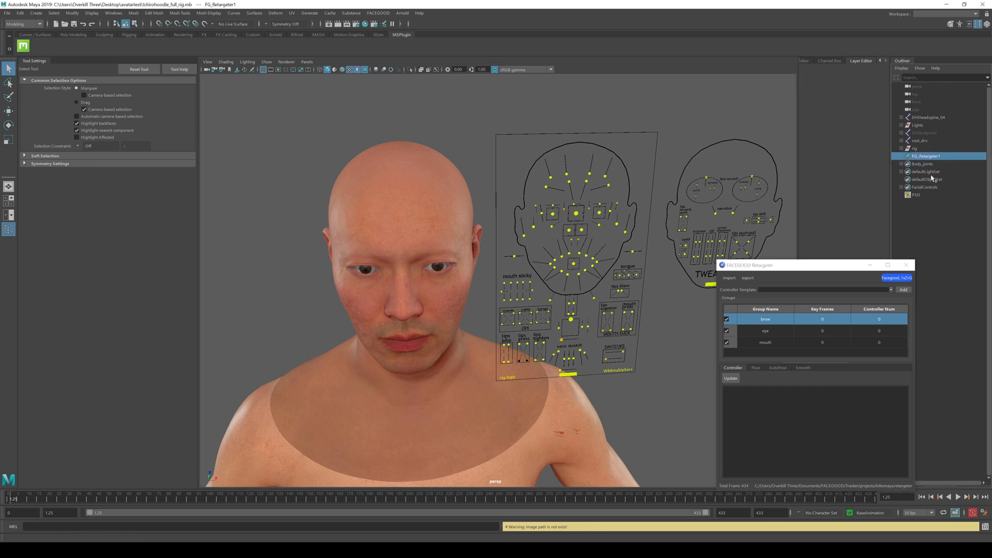
pyautogui.moveTo(845, 272); pyautogui.dragTo(801, 248)
pyautogui.click(828, 60)
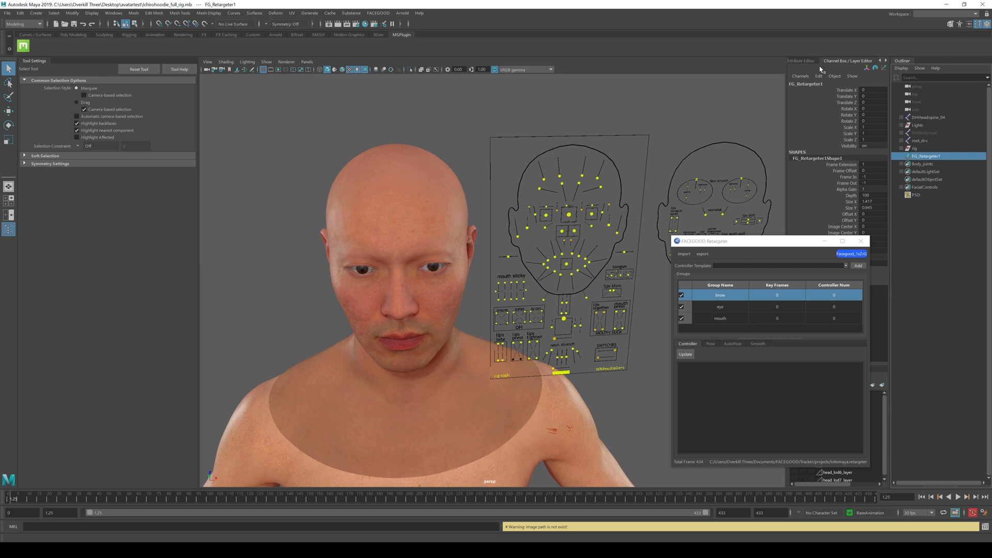
pyautogui.click(884, 61)
pyautogui.click(880, 62)
pyautogui.click(810, 62)
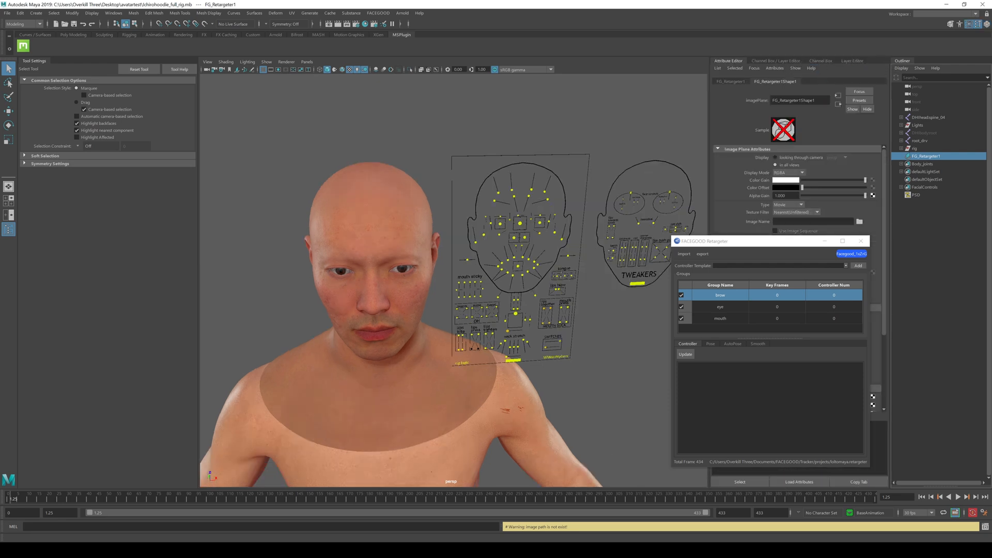
# Load lol_CH0.mp4 from the Tracker projects folder as the image plane's movie, listing all file types.
pyautogui.moveTo(803, 243); pyautogui.dragTo(674, 268)
pyautogui.click(859, 221)
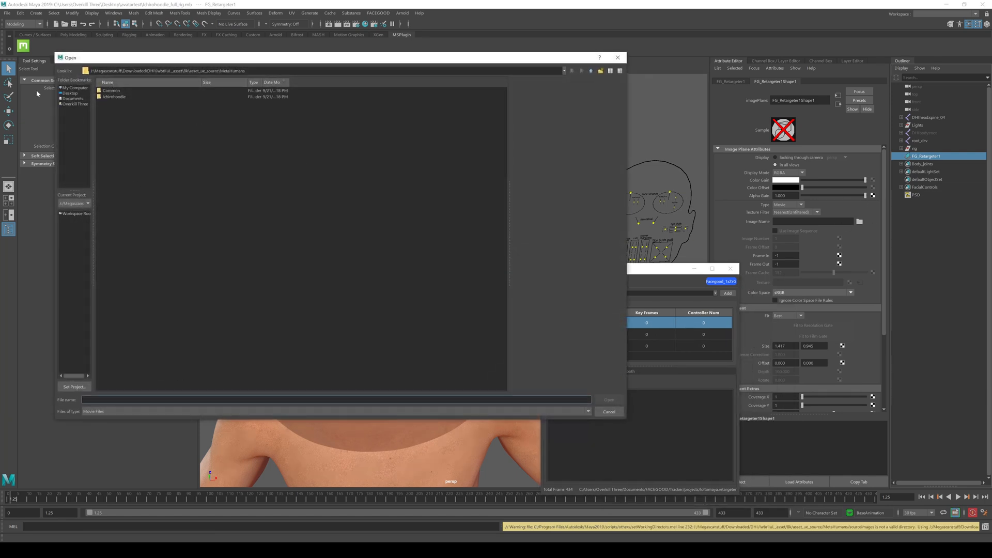
pyautogui.click(122, 411)
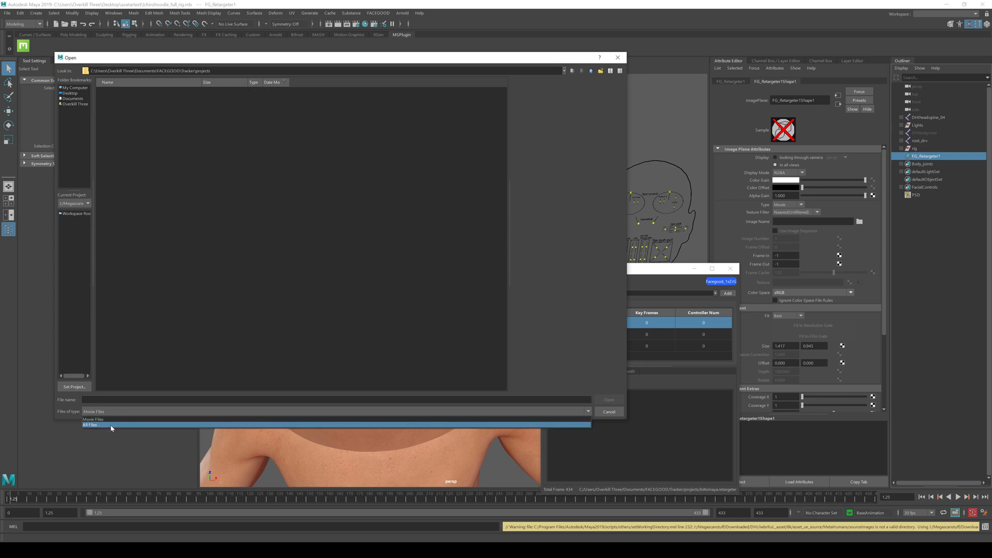
pyautogui.click(110, 426)
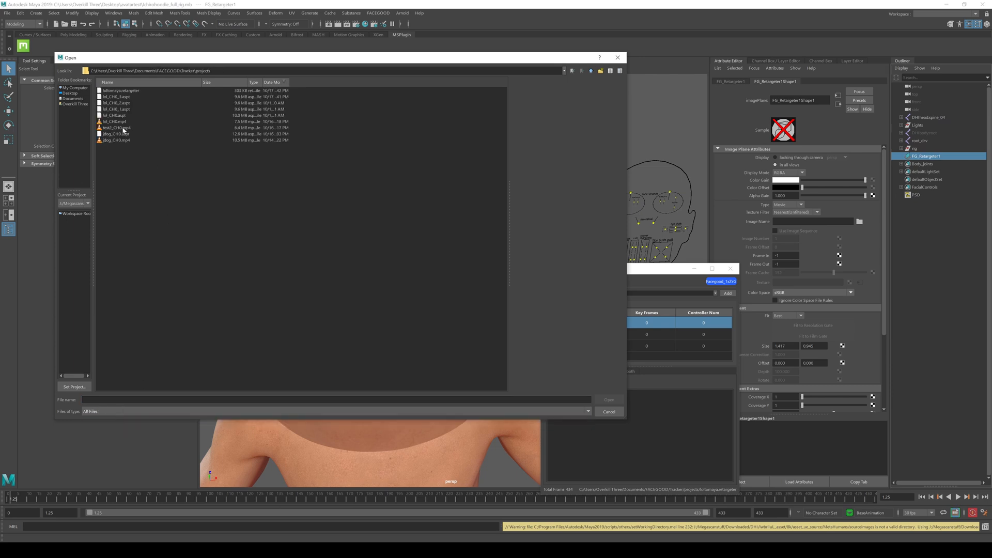
pyautogui.doubleClick(115, 121)
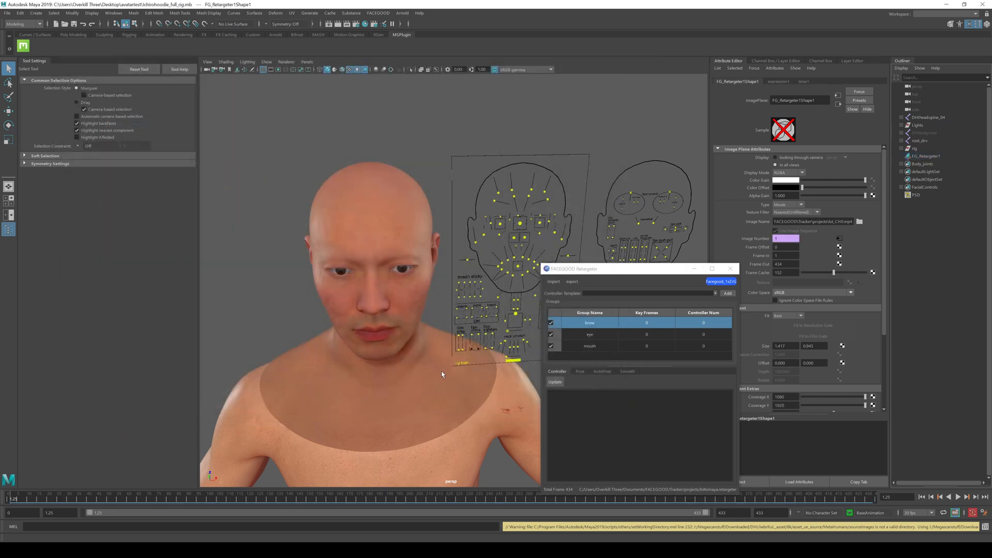
# Move the image plane with the performance video close beside the character's head at face height.
pyautogui.scroll(-10, 441, 371)
pyautogui.press('w')
pyautogui.moveTo(442, 411); pyautogui.dragTo(323, 302)
pyautogui.scroll(7, 464, 249)
pyautogui.press('e')
pyautogui.scroll(3, 356, 294)
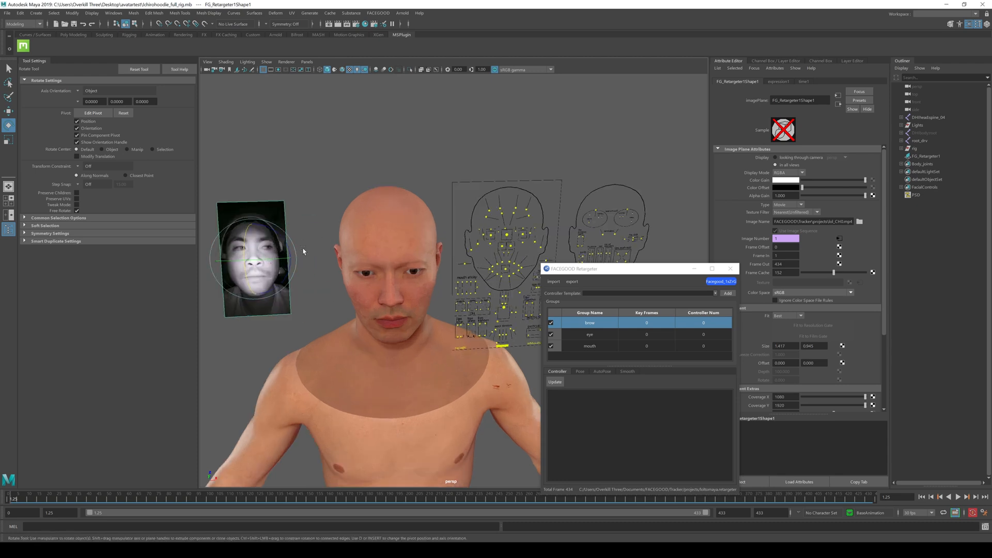
pyautogui.press('w')
pyautogui.moveTo(302, 262); pyautogui.dragTo(331, 269)
pyautogui.press('e')
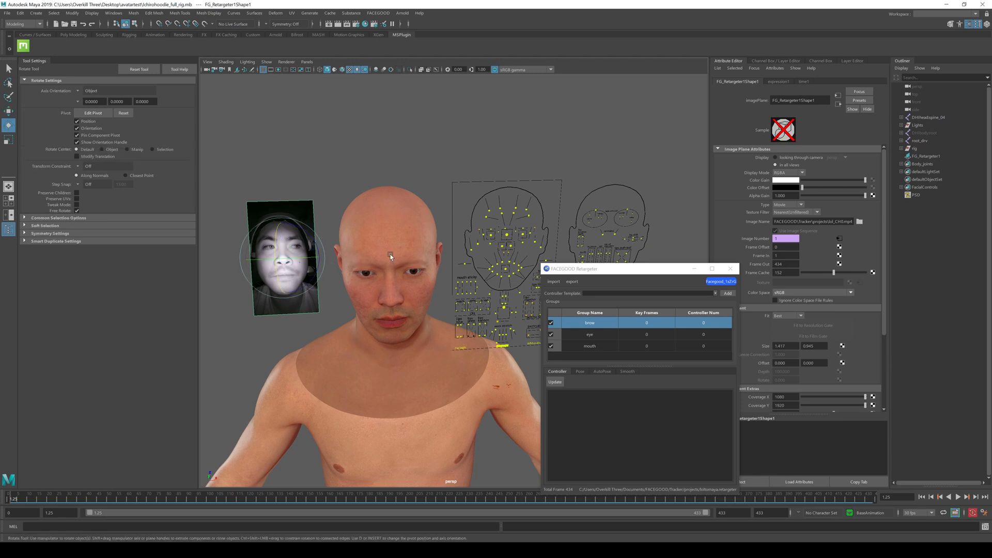
# Widen the viewport by narrowing the Attribute Editor, and place the Retargeter window clear of the character and both facial control boards.
pyautogui.moveTo(589, 268); pyautogui.dragTo(670, 278)
pyautogui.click(714, 205)
pyautogui.moveTo(713, 205); pyautogui.dragTo(757, 205)
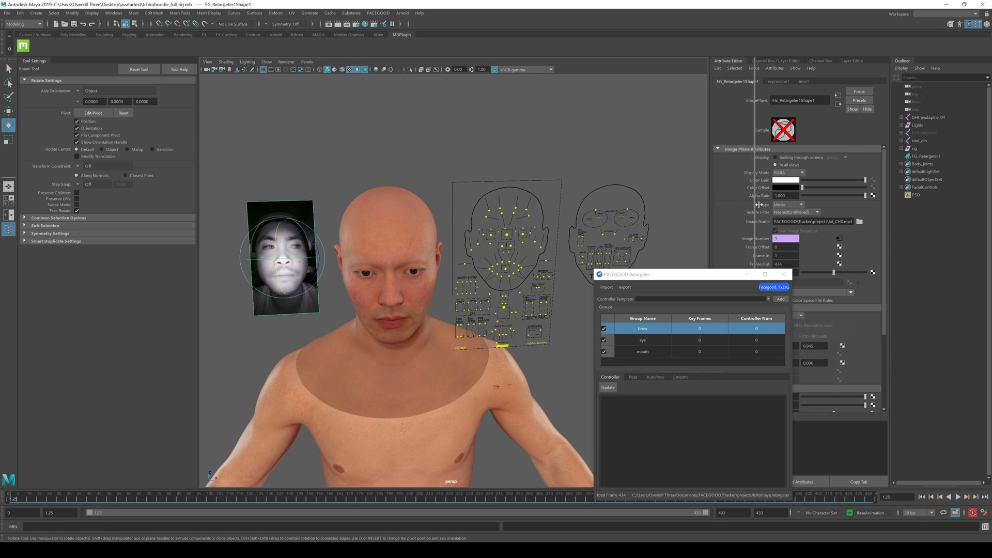
pyautogui.moveTo(711, 278); pyautogui.dragTo(822, 253)
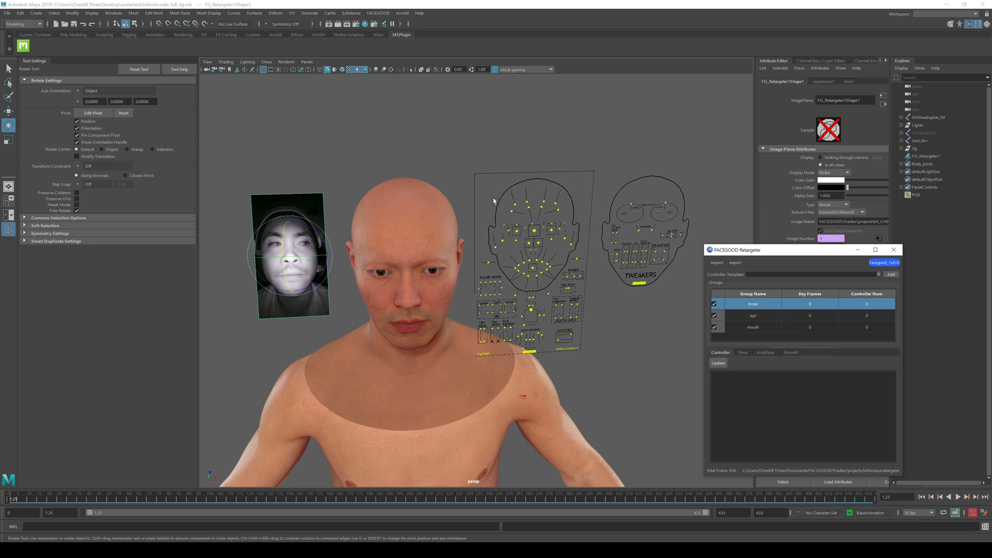
pyautogui.keyDown('alt'); pyautogui.moveTo(527, 156); pyautogui.dragTo(556, 151, button='middle'); pyautogui.keyUp('alt')
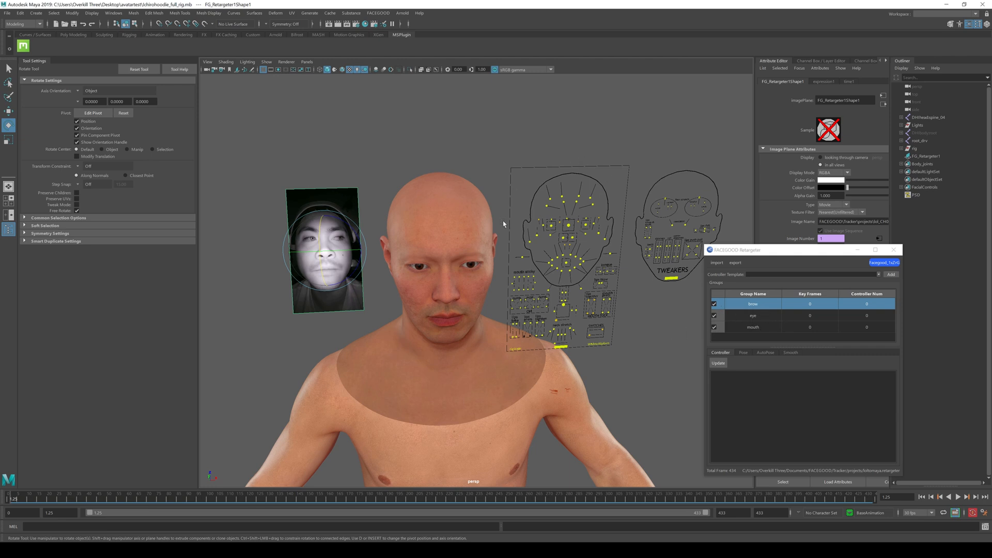
# Switch to Chrome to look over the YouTube video "Using the MetaHuman Facial Rig in UE", and return to Maya.
pyautogui.click(280, 550)
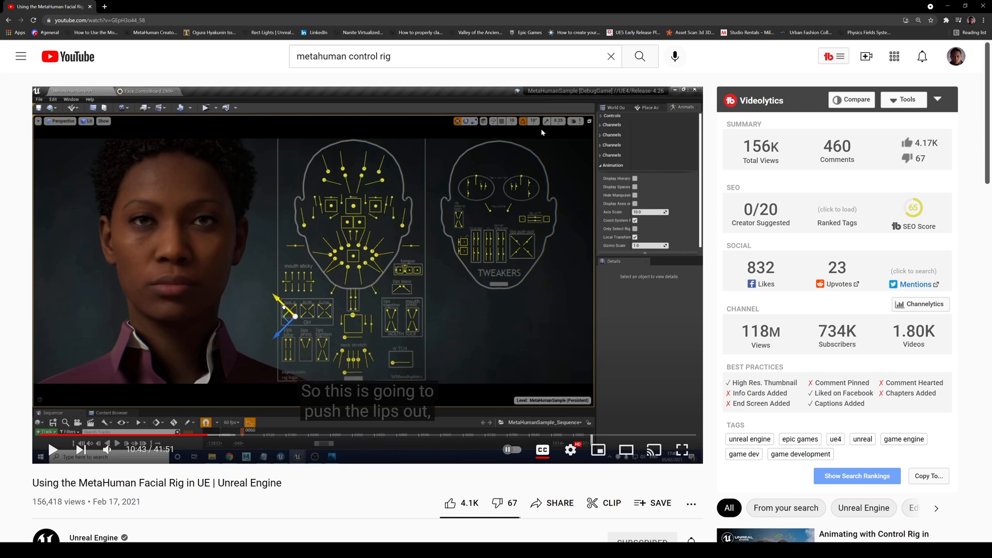
pyautogui.scroll(-2, 418, 136)
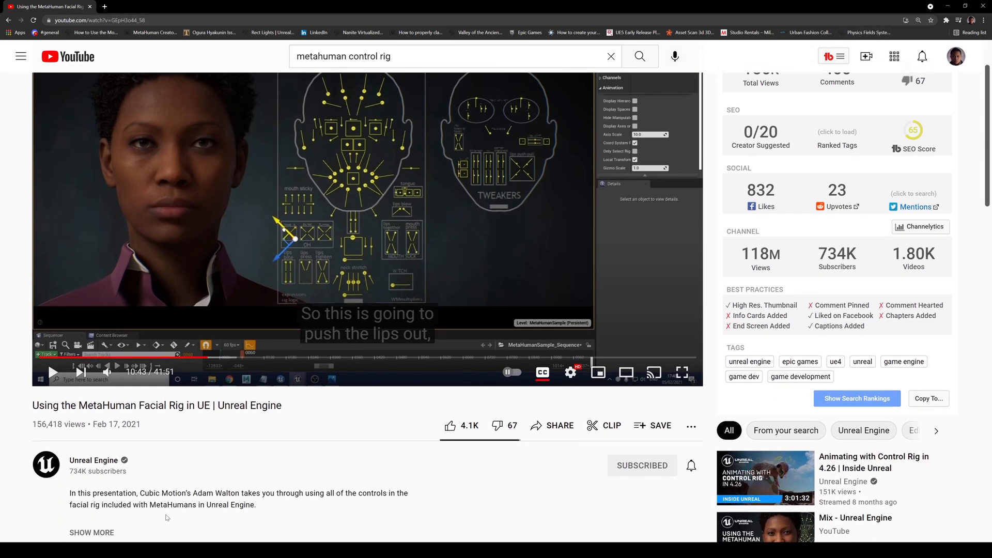
pyautogui.scroll(2, 422, 233)
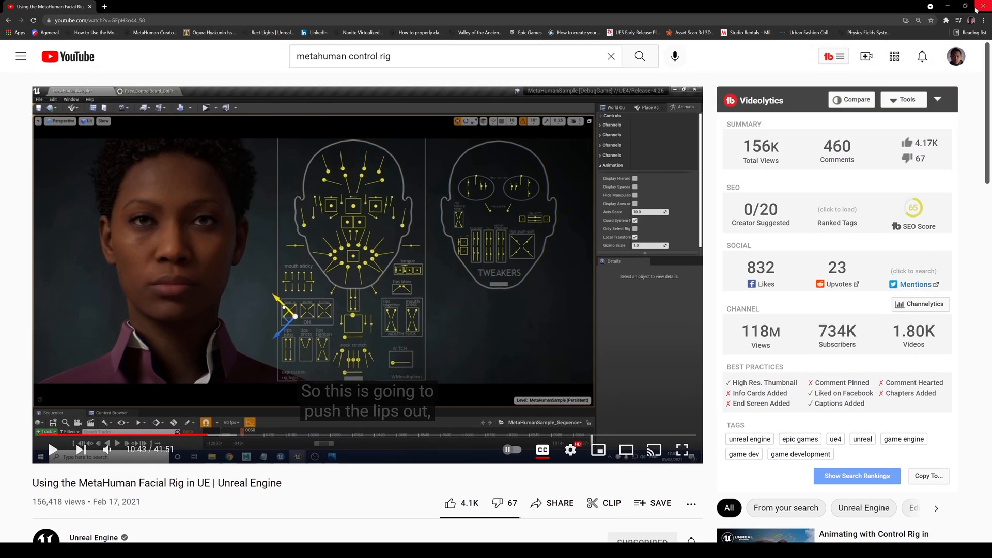
pyautogui.click(948, 7)
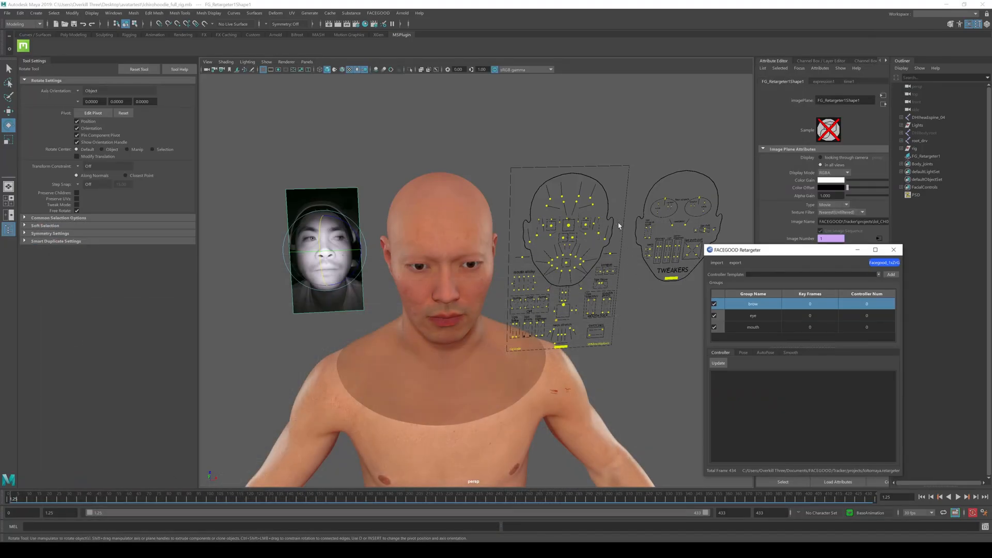
# Select the brow controllers on the main face board and assign them to the brow group.
pyautogui.scroll(2, 618, 225)
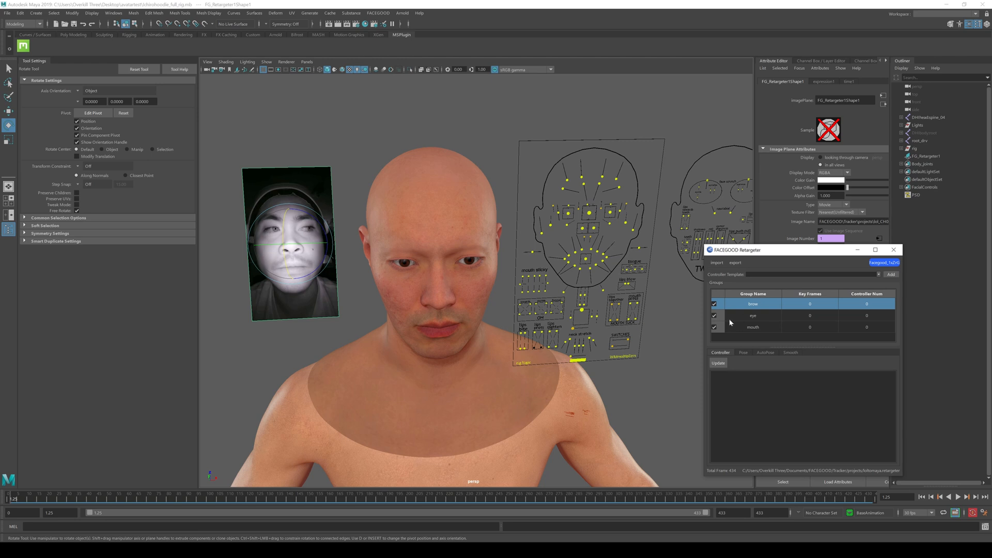
pyautogui.moveTo(556, 172); pyautogui.dragTo(632, 202)
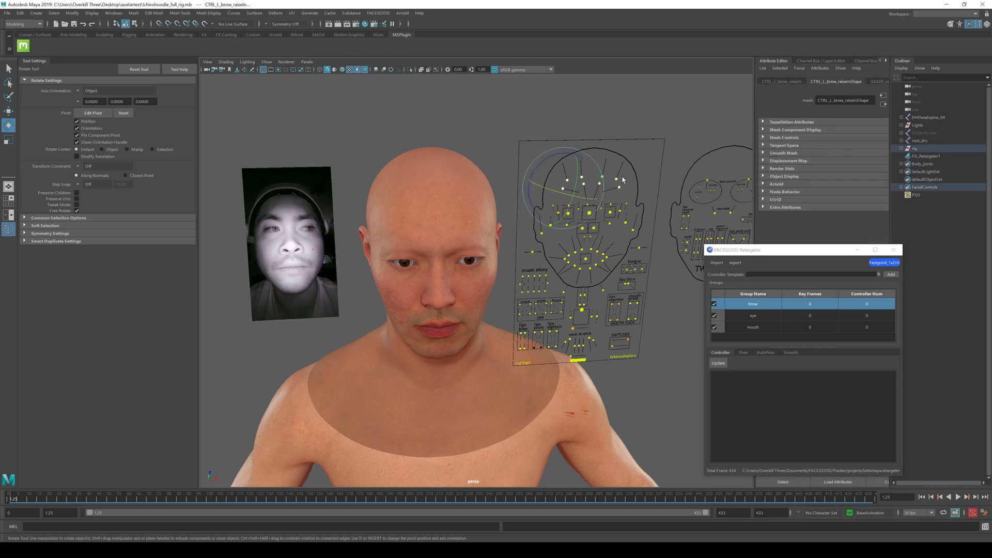
pyautogui.press('w')
pyautogui.click(717, 363)
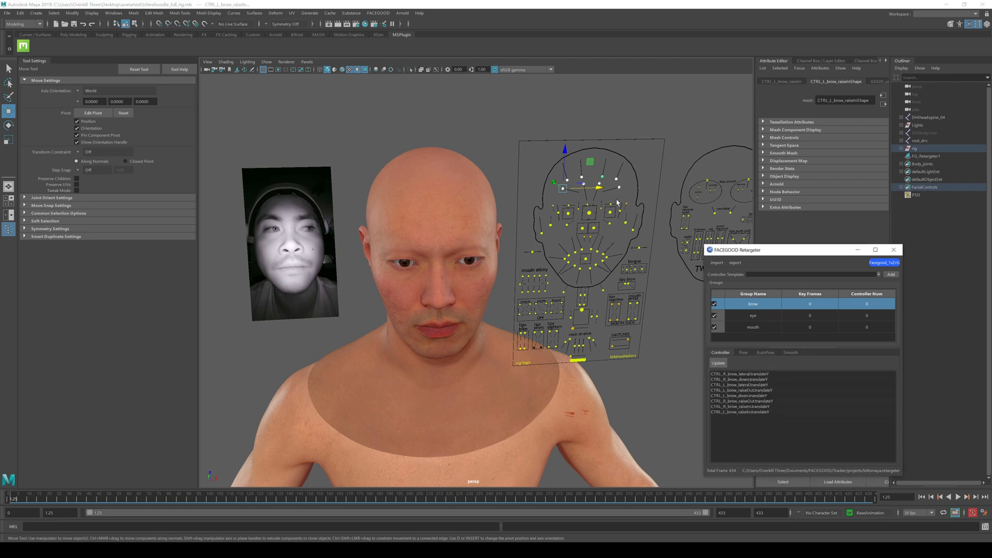
# Try moving the selected brow controllers, undo the move and clear the selection.
pyautogui.scroll(3, 615, 195)
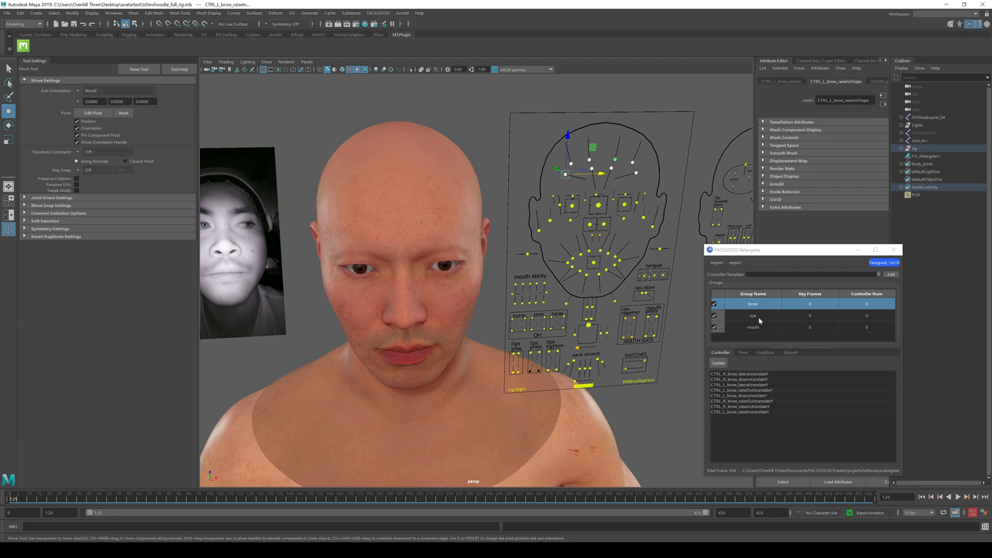
pyautogui.moveTo(601, 174); pyautogui.dragTo(547, 174)
pyautogui.hotkey('ctrl', 'z')
pyautogui.scroll(-2, 656, 207)
pyautogui.hotkey('ctrl', 'z')
pyautogui.click(648, 179)
pyautogui.scroll(-1, 664, 171)
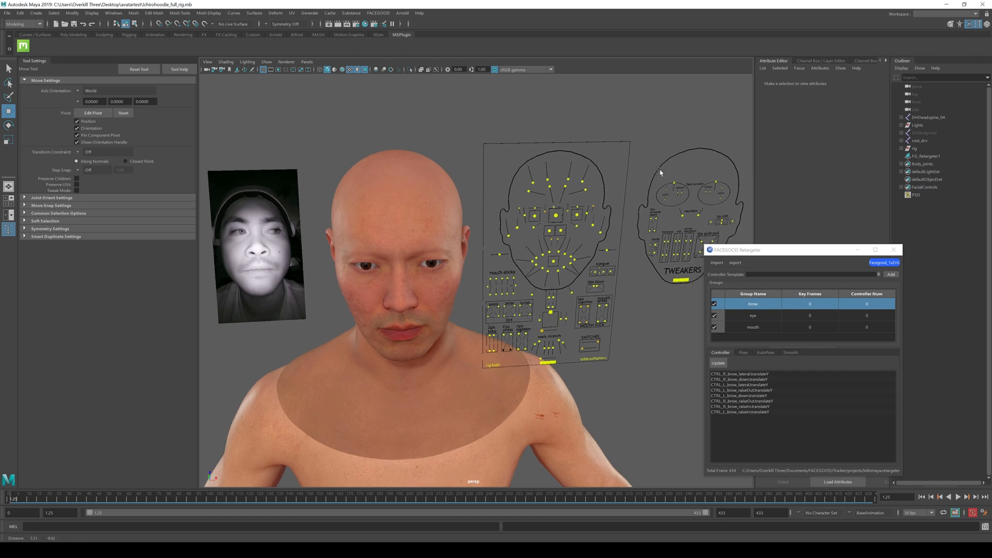
# For the eye group, select the eye, eyelid, squint and cheek raise controllers on both sides of the main face board.
pyautogui.click(753, 315)
pyautogui.scroll(1, 599, 201)
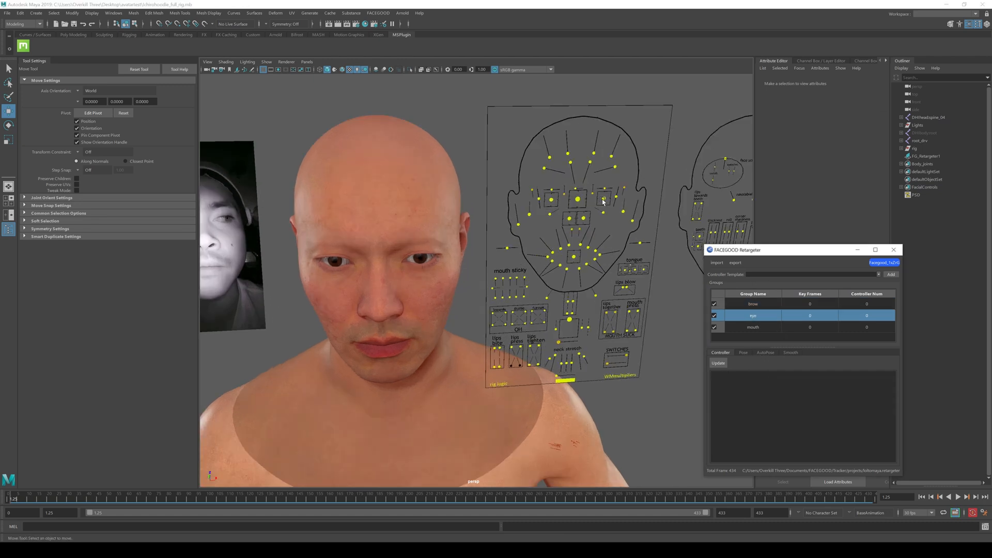
pyautogui.click(620, 198)
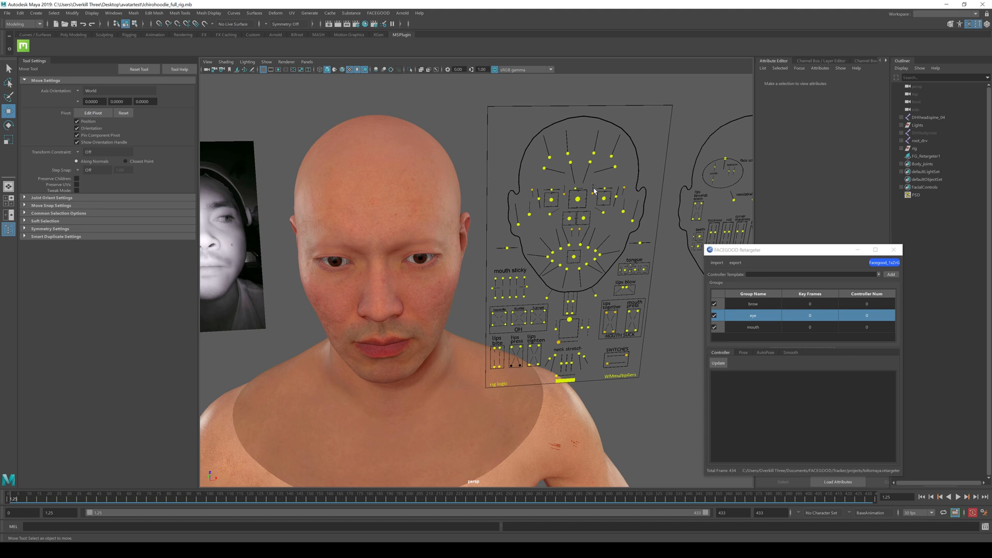
pyautogui.keyDown('alt'); pyautogui.moveTo(667, 177); pyautogui.dragTo(644, 185, button='middle'); pyautogui.keyUp('alt')
pyautogui.moveTo(490, 216); pyautogui.dragTo(523, 234)
pyautogui.moveTo(519, 197); pyautogui.dragTo(583, 225)
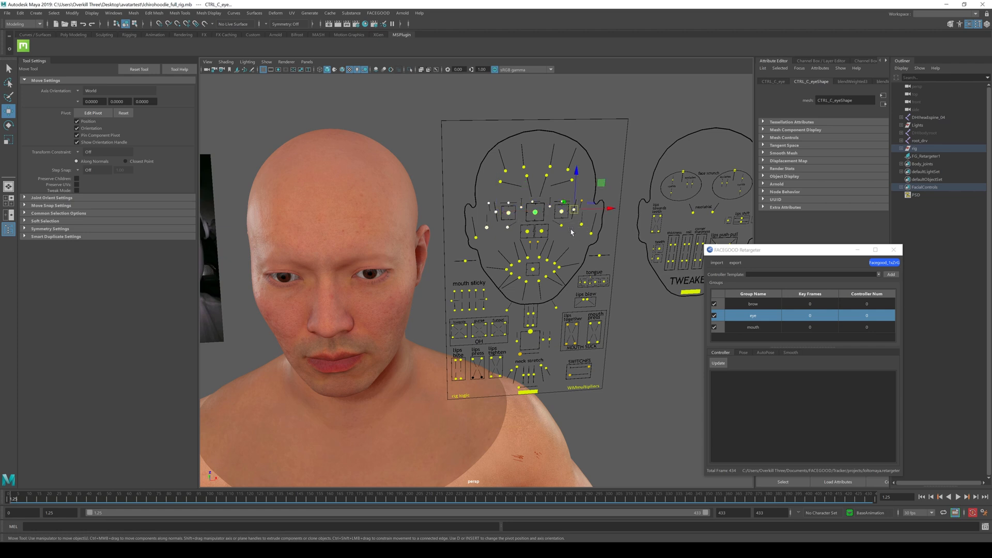
pyautogui.keyDown('shift'); pyautogui.click(581, 201); pyautogui.keyUp('shift')
pyautogui.keyDown('shift'); pyautogui.moveTo(577, 221); pyautogui.dragTo(589, 232); pyautogui.keyUp('shift')
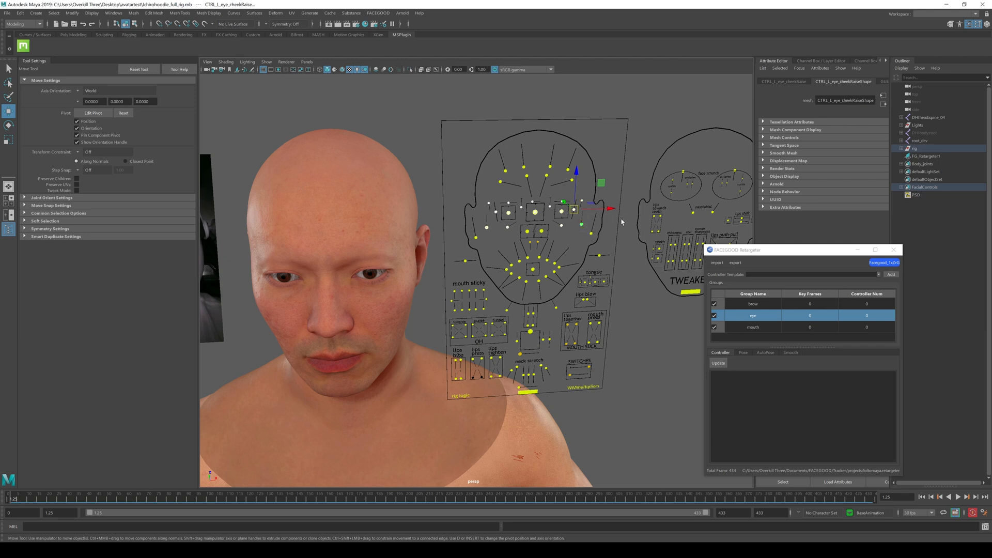
pyautogui.hotkey('ctrl', 'z')
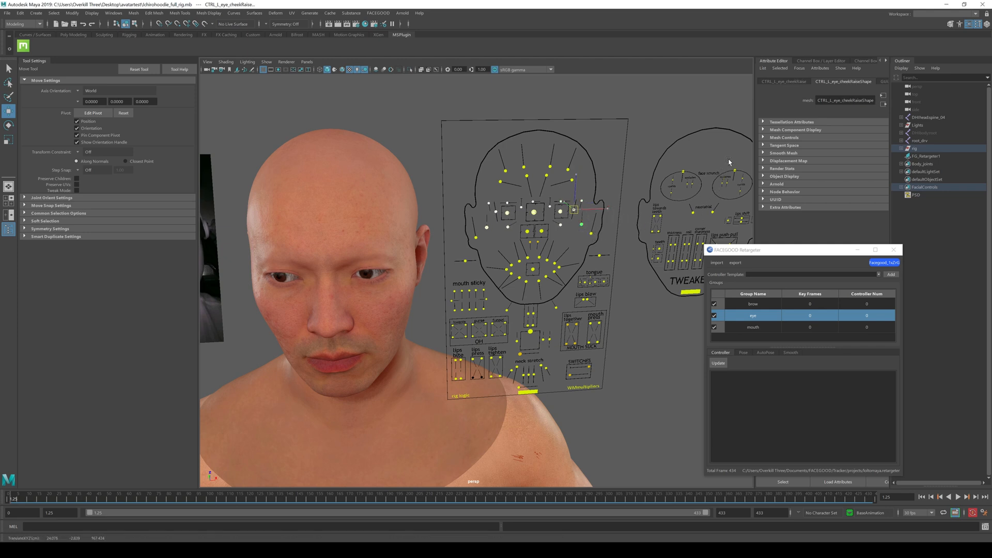
# Add the controllers in both eye ovals of the Tweakers board, assign the whole selection to the eye group, and deselect everything.
pyautogui.keyDown('alt'); pyautogui.moveTo(731, 162); pyautogui.dragTo(693, 165); pyautogui.keyUp('alt')
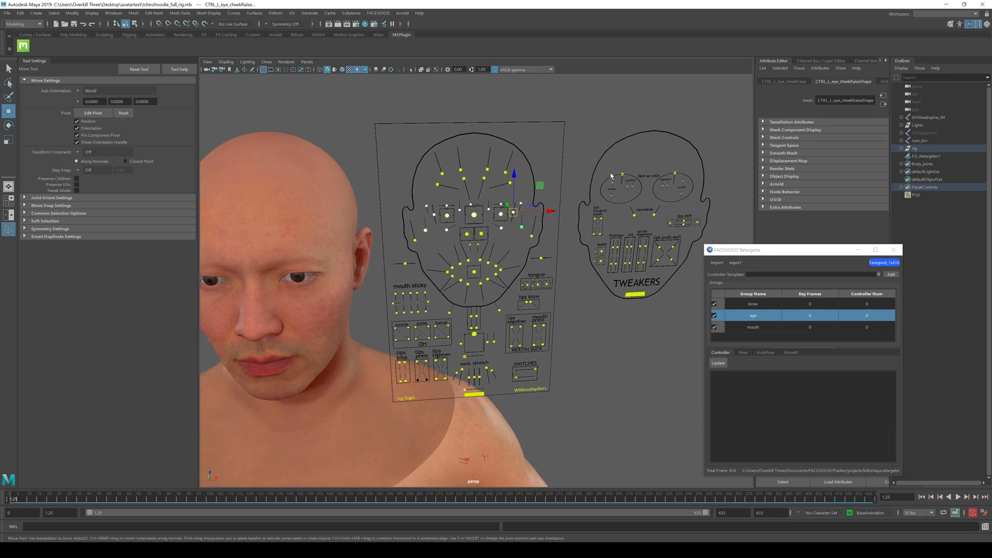
pyautogui.moveTo(606, 176); pyautogui.dragTo(654, 210)
pyautogui.moveTo(658, 168); pyautogui.dragTo(693, 204)
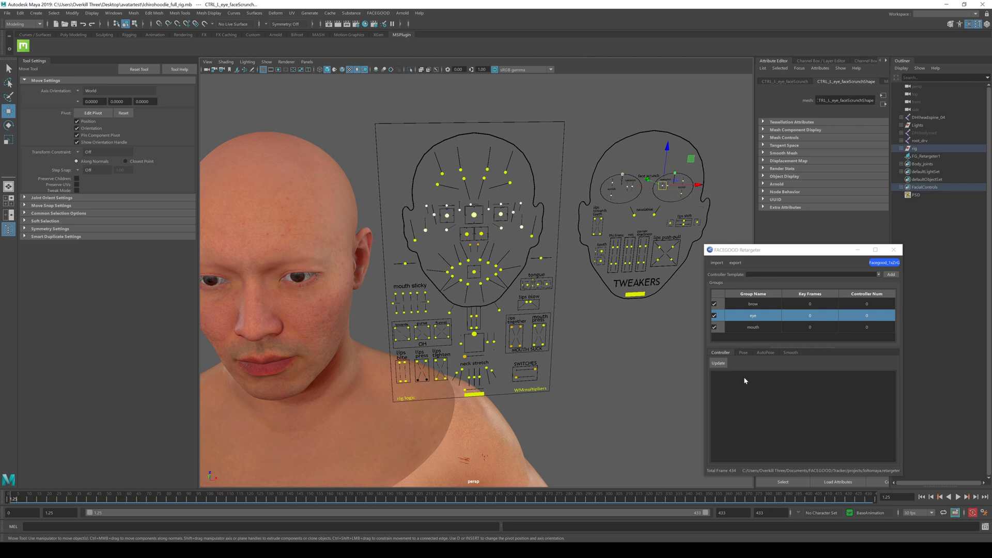
pyautogui.click(717, 365)
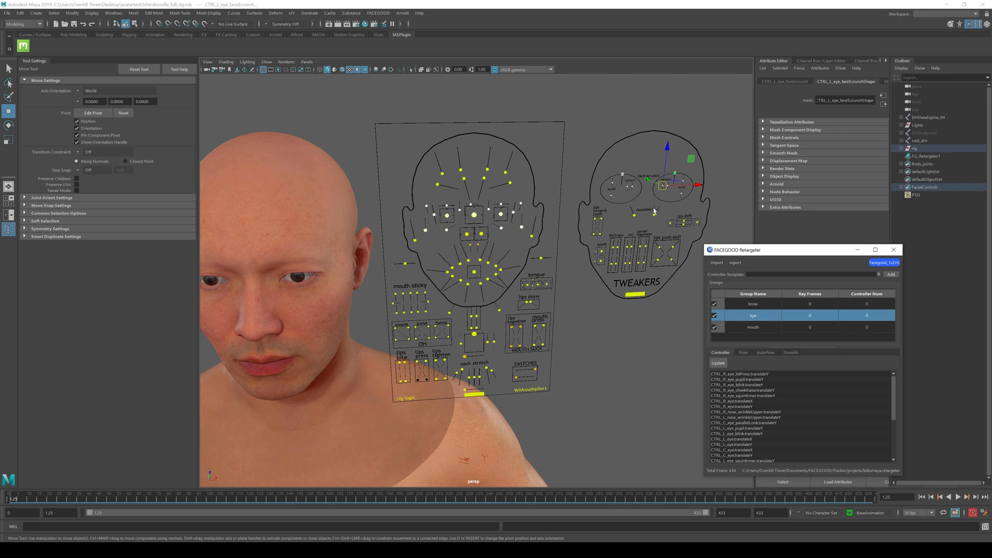
pyautogui.click(593, 167)
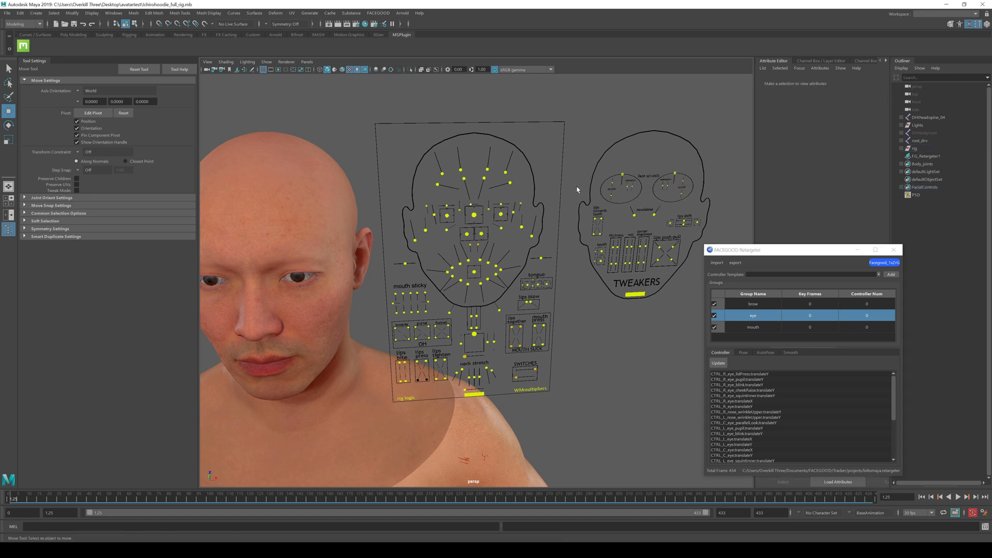
# For the mouth group, select the controllers around the mouth, both nose controllers and the two cheek suck/blow controllers.
pyautogui.scroll(5, 586, 180)
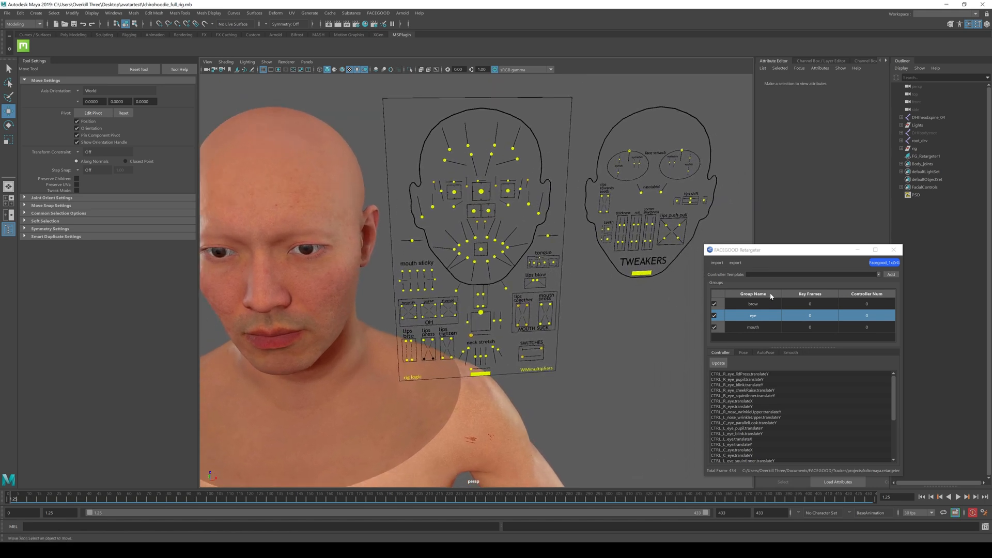
pyautogui.click(762, 327)
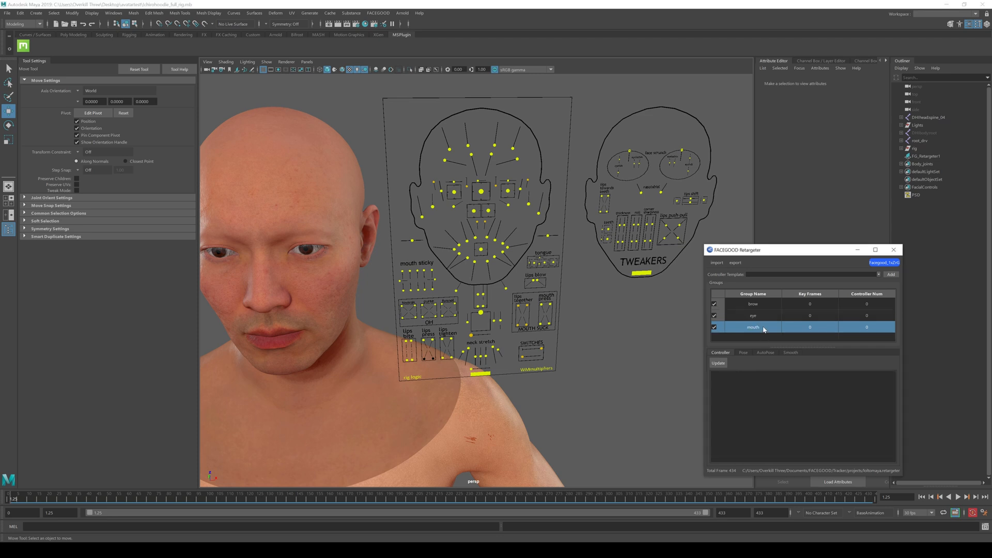
pyautogui.moveTo(445, 233); pyautogui.dragTo(522, 270)
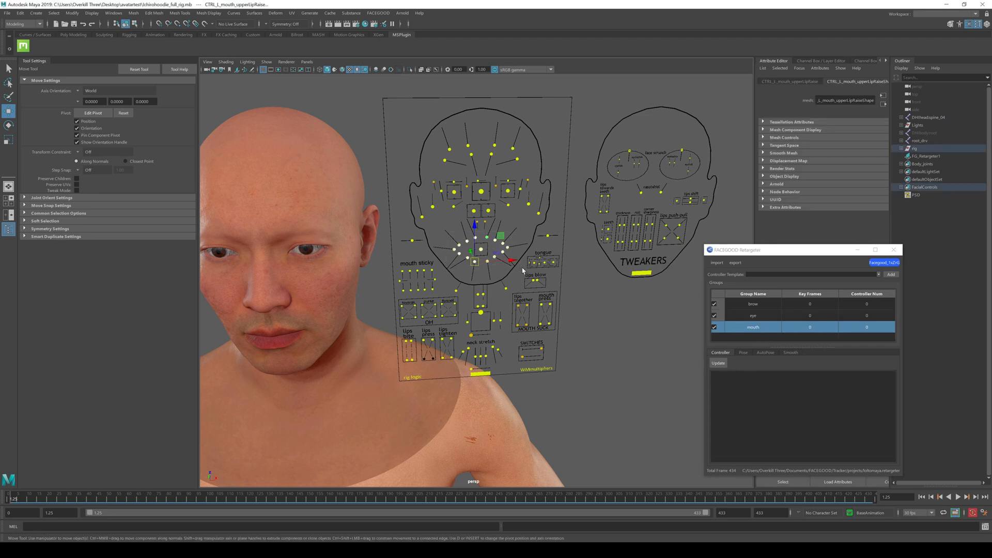
pyautogui.keyDown('shift'); pyautogui.moveTo(472, 208); pyautogui.dragTo(502, 235); pyautogui.keyUp('shift')
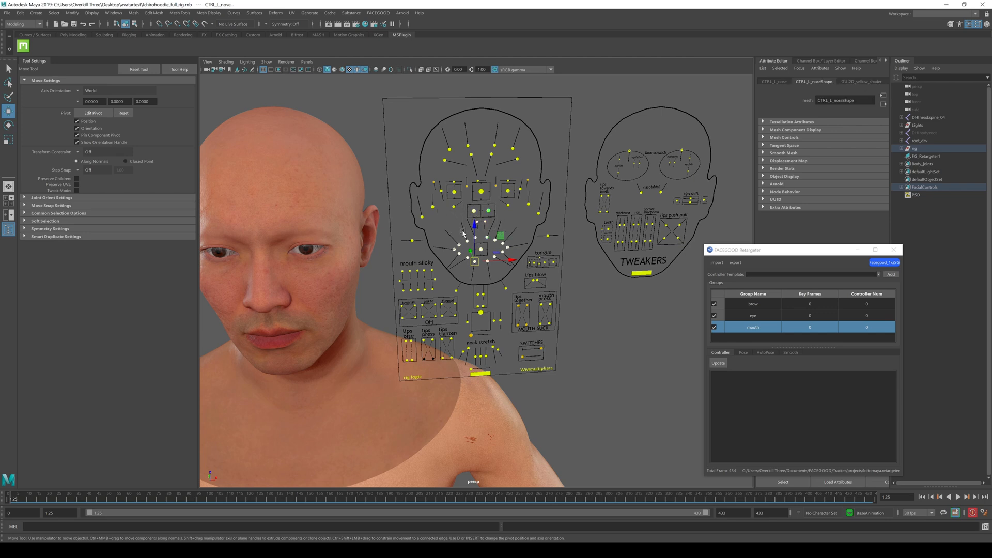
pyautogui.keyDown('shift'); pyautogui.click(417, 241); pyautogui.keyUp('shift')
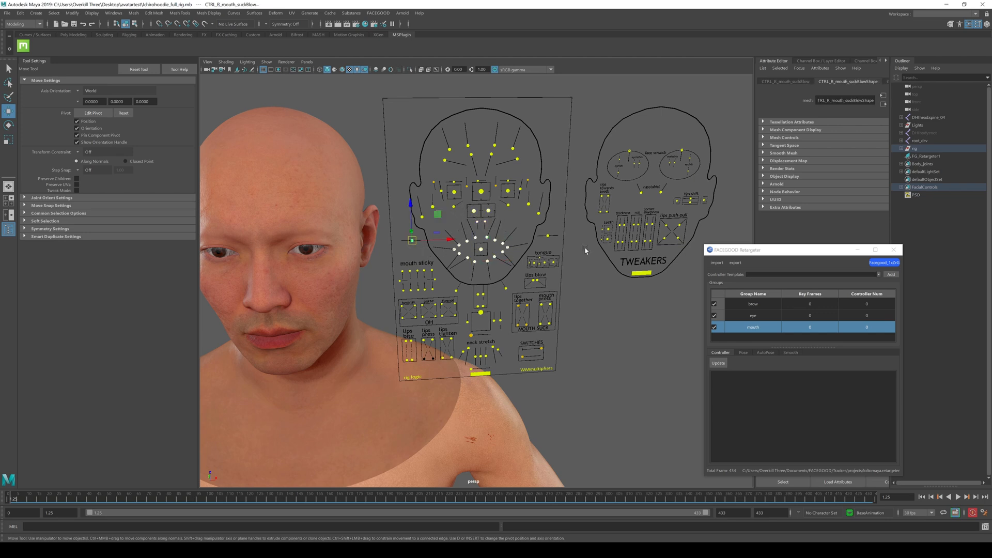
pyautogui.keyDown('shift'); pyautogui.click(548, 237); pyautogui.keyUp('shift')
# Add the mouth sticky, OH, lips blow, mouth suck, jaw and neck stretch controllers, and assign the selection to the mouth group.
pyautogui.keyDown('shift'); pyautogui.moveTo(395, 261); pyautogui.dragTo(467, 326); pyautogui.keyUp('shift')
pyautogui.keyDown('shift'); pyautogui.moveTo(449, 284); pyautogui.dragTo(558, 337); pyautogui.keyUp('shift')
pyautogui.keyDown('shift'); pyautogui.moveTo(462, 315); pyautogui.dragTo(510, 326); pyautogui.keyUp('shift')
pyautogui.keyDown('shift'); pyautogui.click(471, 335); pyautogui.keyUp('shift')
pyautogui.keyDown('shift'); pyautogui.moveTo(459, 343); pyautogui.dragTo(510, 361); pyautogui.keyUp('shift')
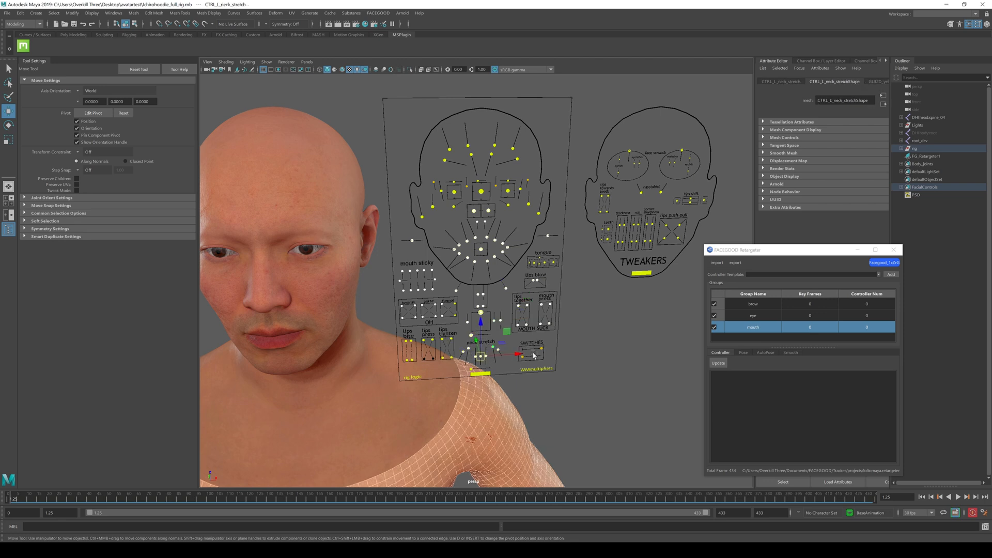
pyautogui.keyDown('shift'); pyautogui.click(496, 403); pyautogui.keyUp('shift')
pyautogui.click(716, 362)
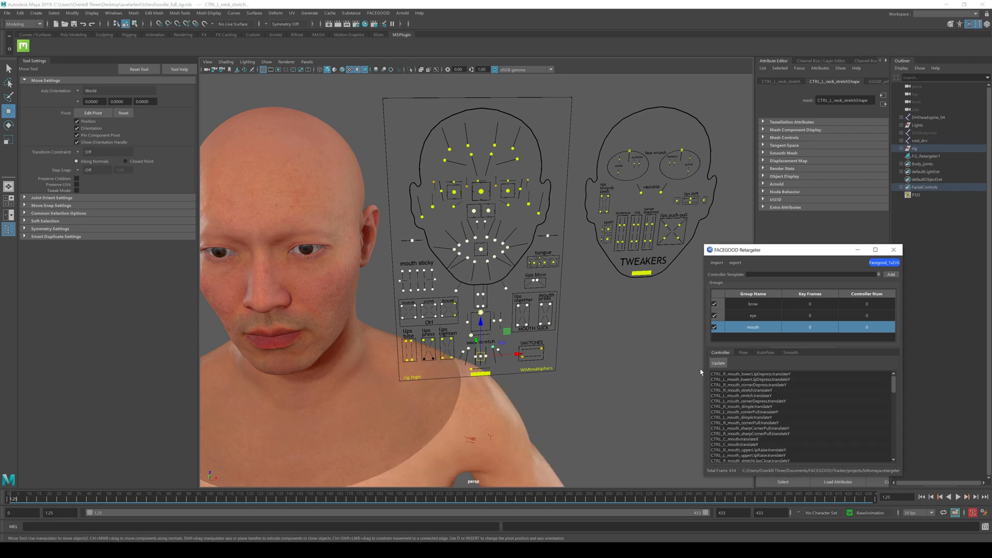
# Add the missed lips bite, lips press, lips tighten, funnel and neck swallow controllers on the main face board to the selection.
pyautogui.keyDown('alt'); pyautogui.moveTo(605, 331); pyautogui.dragTo(590, 318); pyautogui.keyUp('alt')
pyautogui.scroll(4, 589, 318)
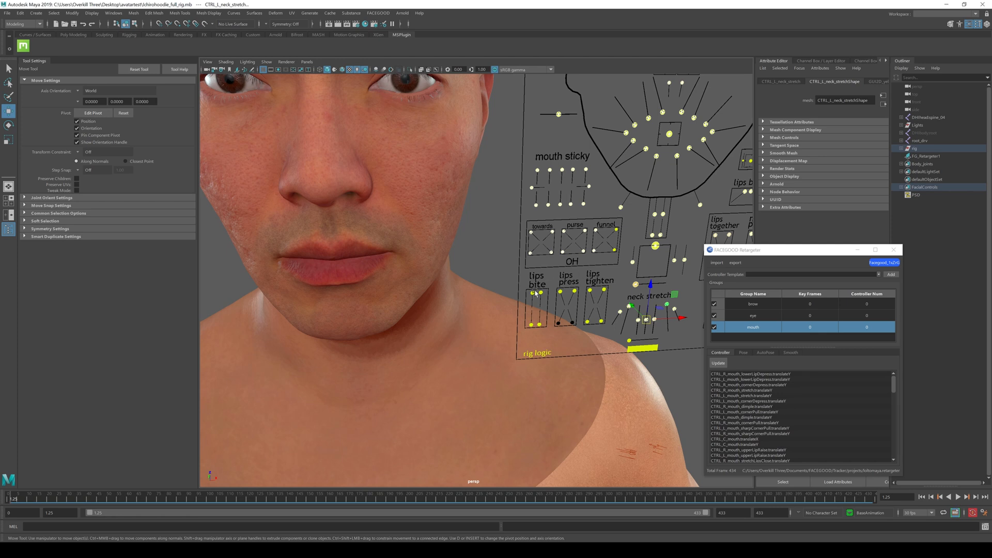
pyautogui.click(602, 321)
pyautogui.keyDown('alt'); pyautogui.moveTo(693, 379); pyautogui.dragTo(611, 325, button='middle'); pyautogui.keyUp('alt')
pyautogui.keyDown('alt'); pyautogui.moveTo(500, 308); pyautogui.dragTo(645, 337, button='right'); pyautogui.keyUp('alt')
pyautogui.keyDown('alt'); pyautogui.moveTo(654, 344); pyautogui.dragTo(655, 336); pyautogui.keyUp('alt')
pyautogui.keyDown('alt'); pyautogui.moveTo(591, 235); pyautogui.dragTo(580, 303, button='middle'); pyautogui.keyUp('alt')
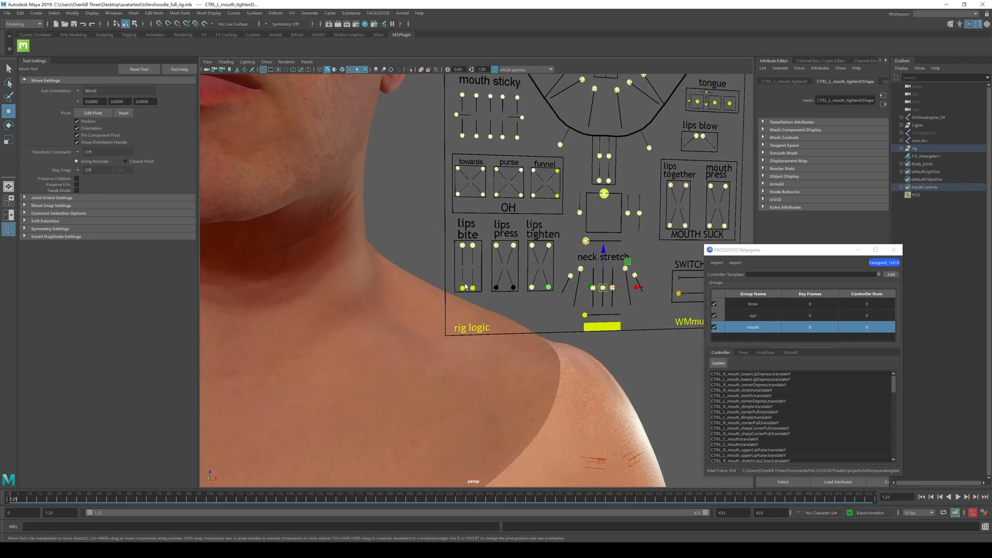
pyautogui.moveTo(478, 296); pyautogui.dragTo(488, 300)
pyautogui.scroll(-3, 637, 304)
pyautogui.click(542, 300)
pyautogui.scroll(-3, 637, 196)
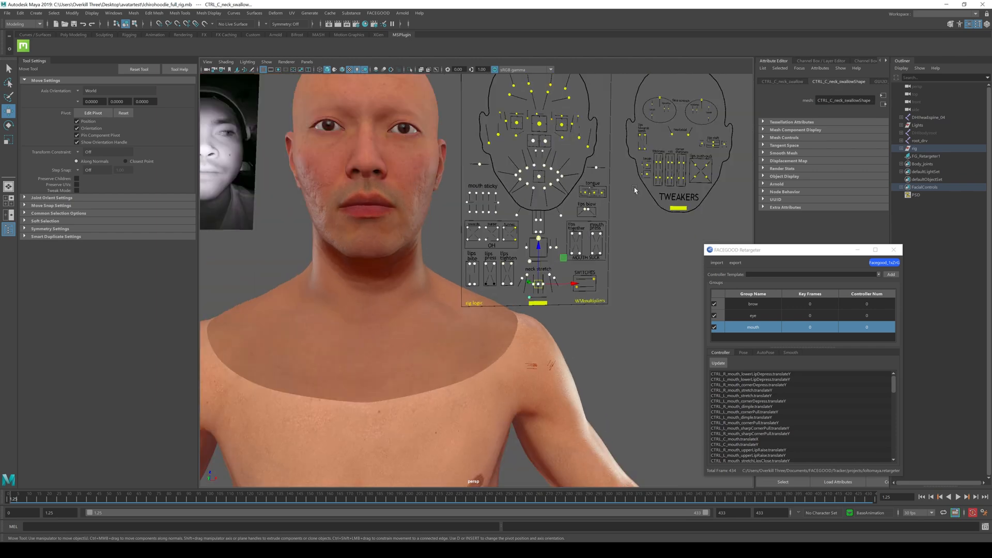
pyautogui.click(515, 235)
pyautogui.scroll(5, 672, 140)
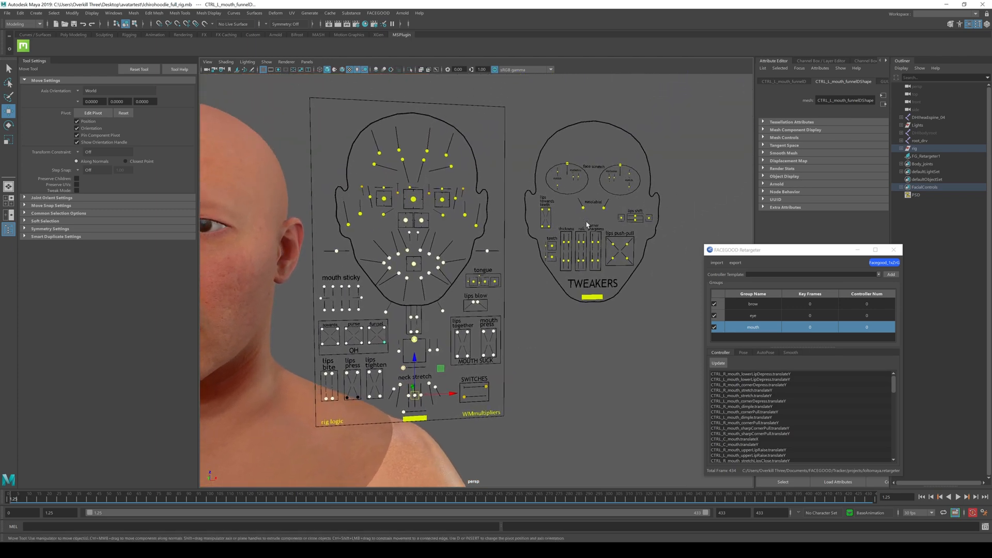
# Add the lower-face controllers of the Tweakers board, including teeth and lips push-pull, and update the mouth group with the full selection.
pyautogui.keyDown('shift'); pyautogui.moveTo(534, 201); pyautogui.dragTo(659, 232); pyautogui.keyUp('shift')
pyautogui.keyDown('shift'); pyautogui.moveTo(548, 234); pyautogui.dragTo(644, 268); pyautogui.keyUp('shift')
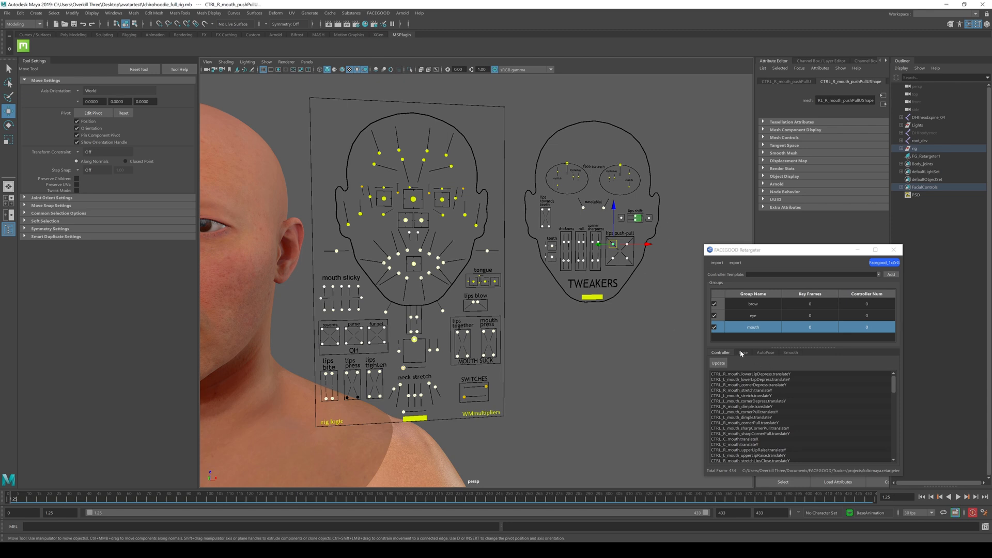
pyautogui.click(719, 363)
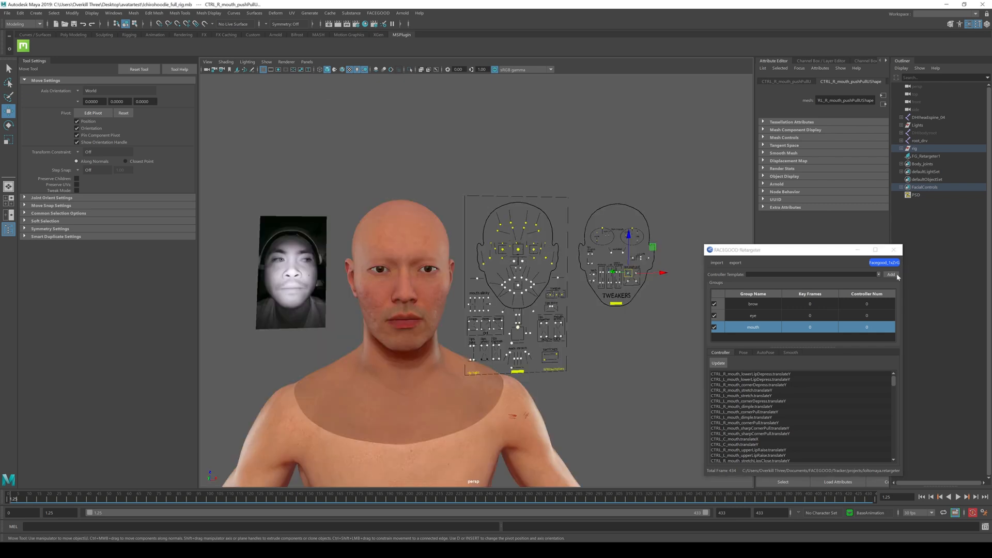
# Save the current controller assignments of all groups as a new named controller template.
pyautogui.click(897, 276)
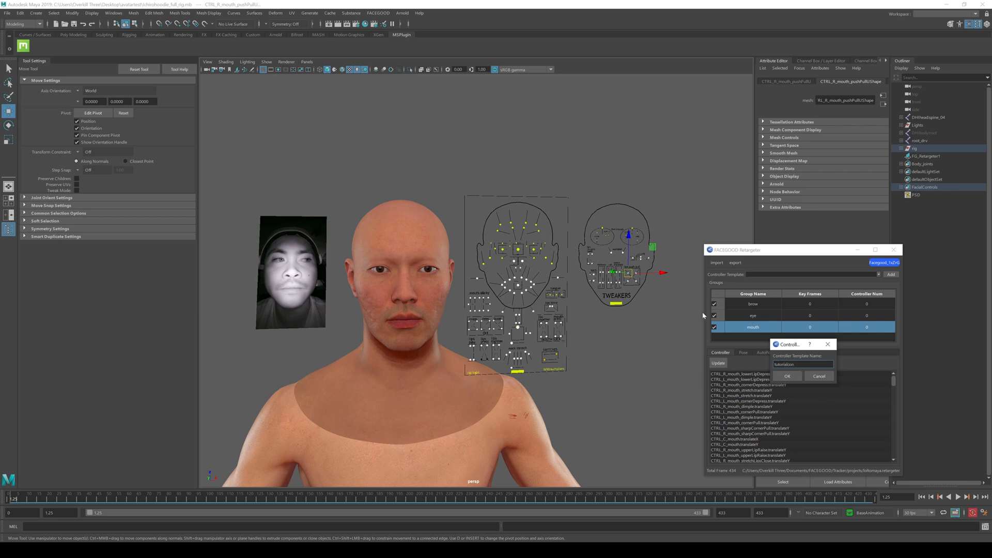
pyautogui.click(787, 376)
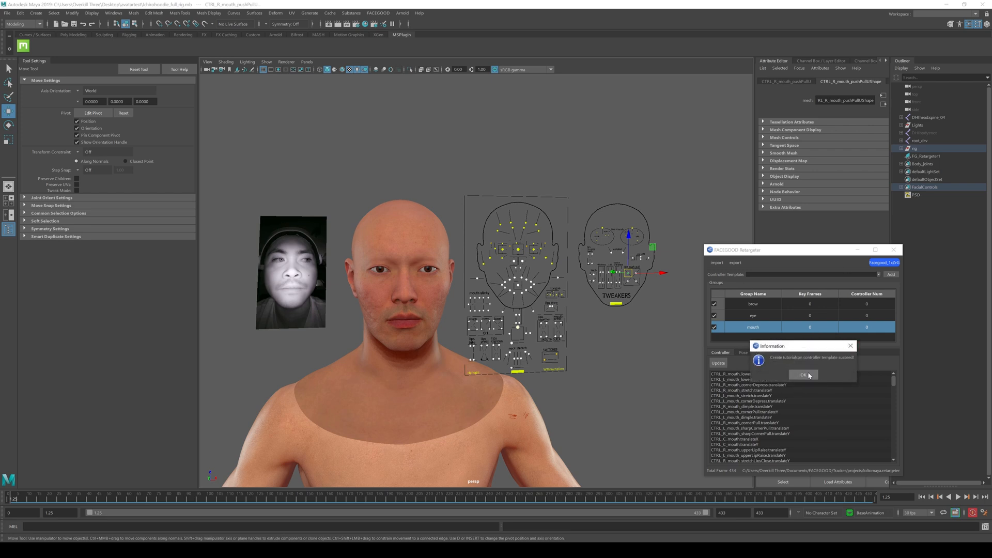
pyautogui.click(804, 374)
# Review the controllers stored for the brow, eye and mouth groups.
pyautogui.click(753, 304)
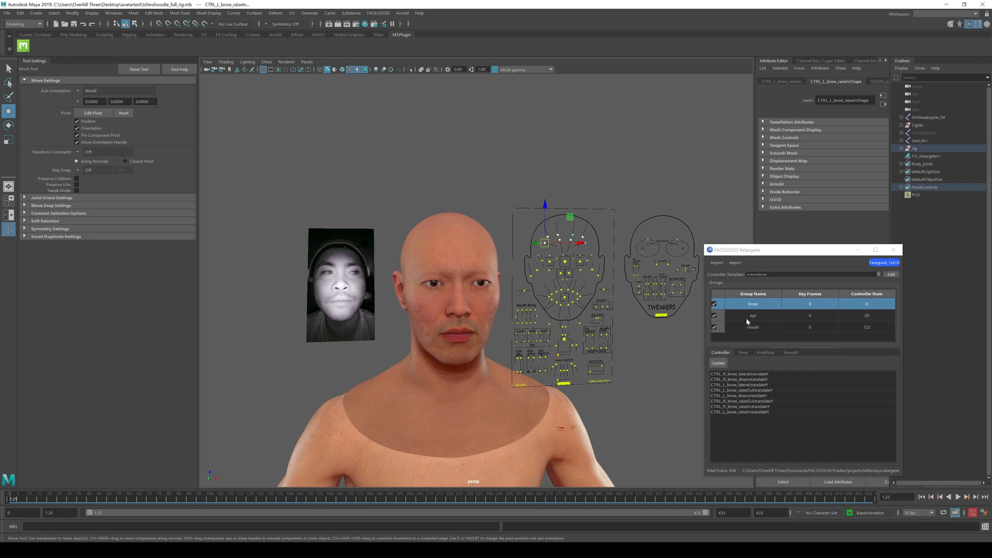
pyautogui.click(743, 317)
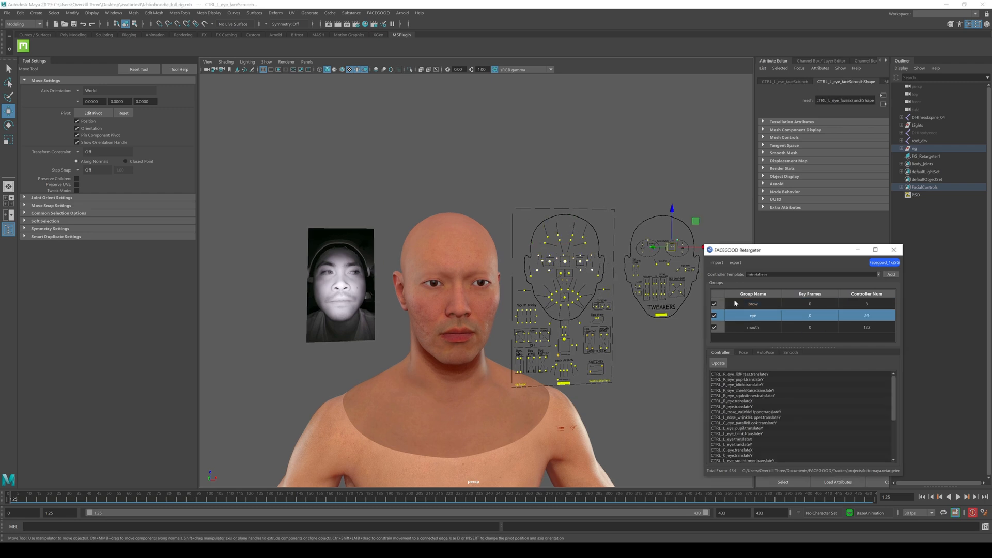
pyautogui.click(747, 327)
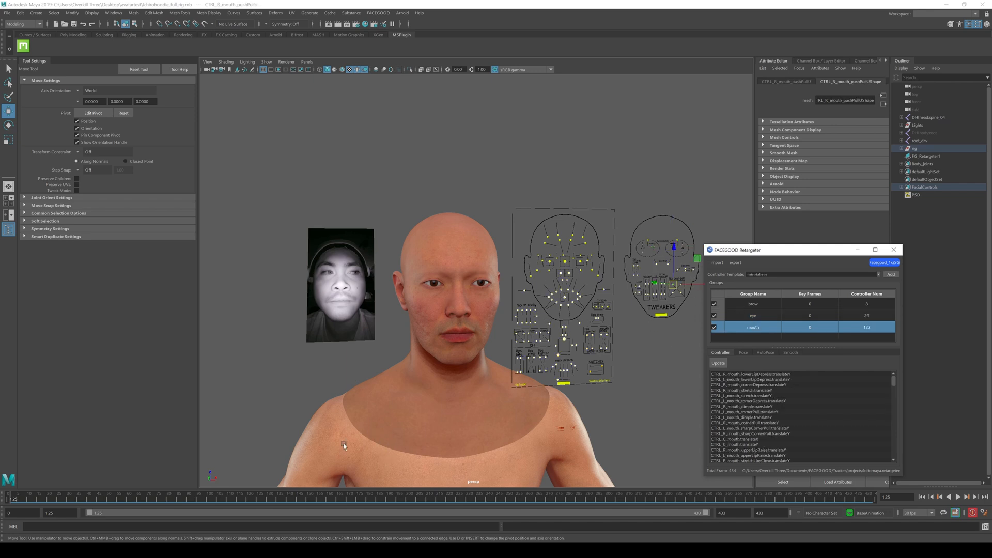
# Switch the retargeter to pose setup and disable the brow and eye groups so only the mouth group stays active.
pyautogui.moveTo(28, 501)
pyautogui.mouseDown()
pyautogui.moveTo(163, 504)
pyautogui.moveTo(8, 502)
pyautogui.mouseUp()
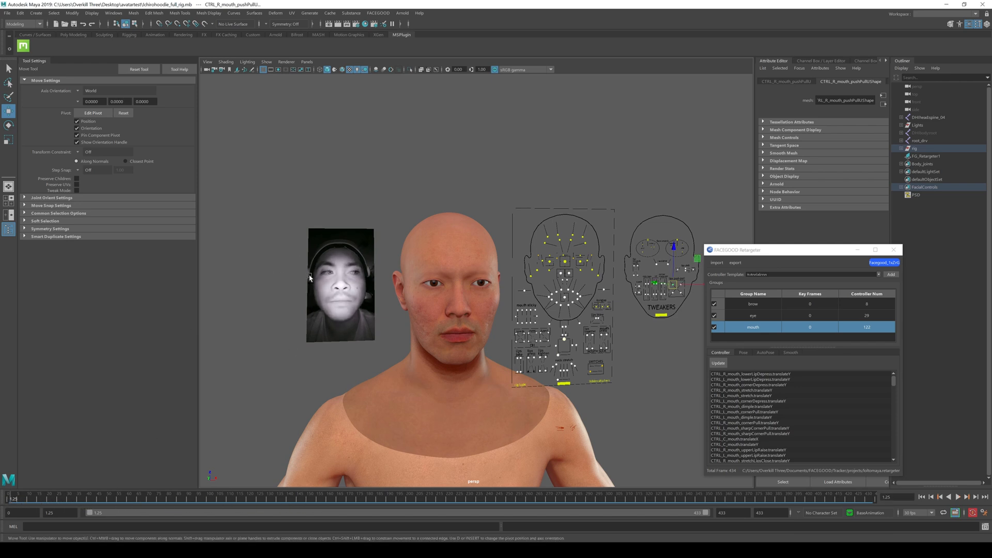
pyautogui.moveTo(818, 253); pyautogui.dragTo(843, 242)
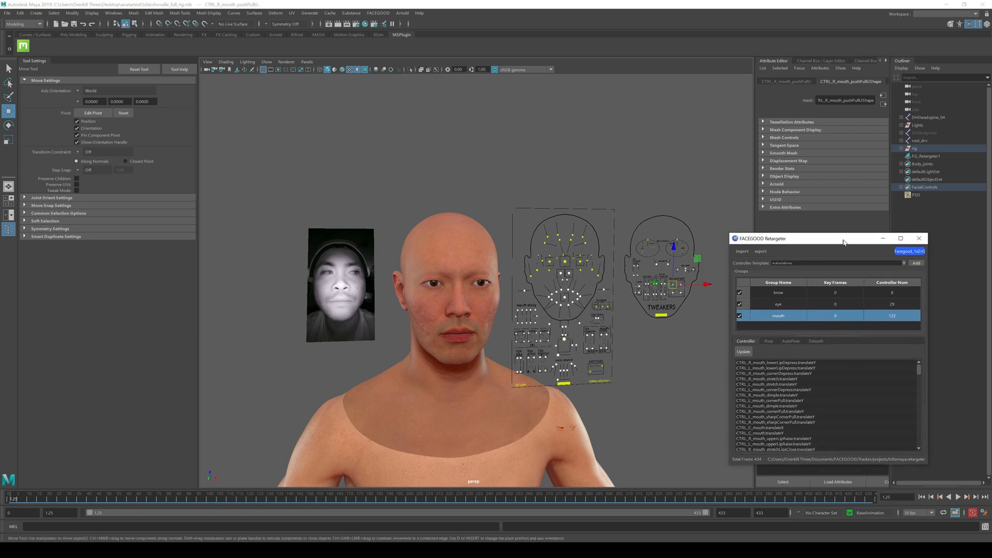
pyautogui.click(769, 341)
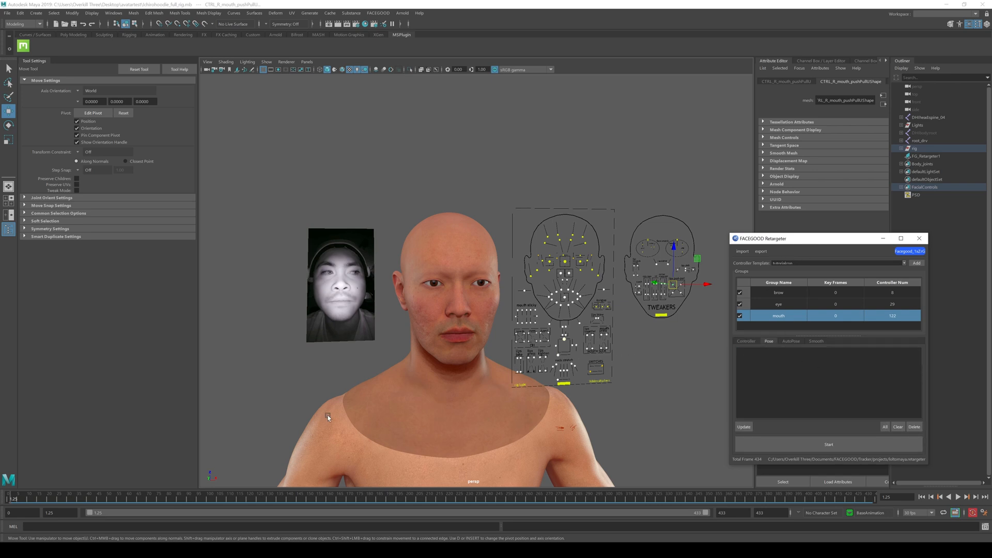
pyautogui.click(778, 293)
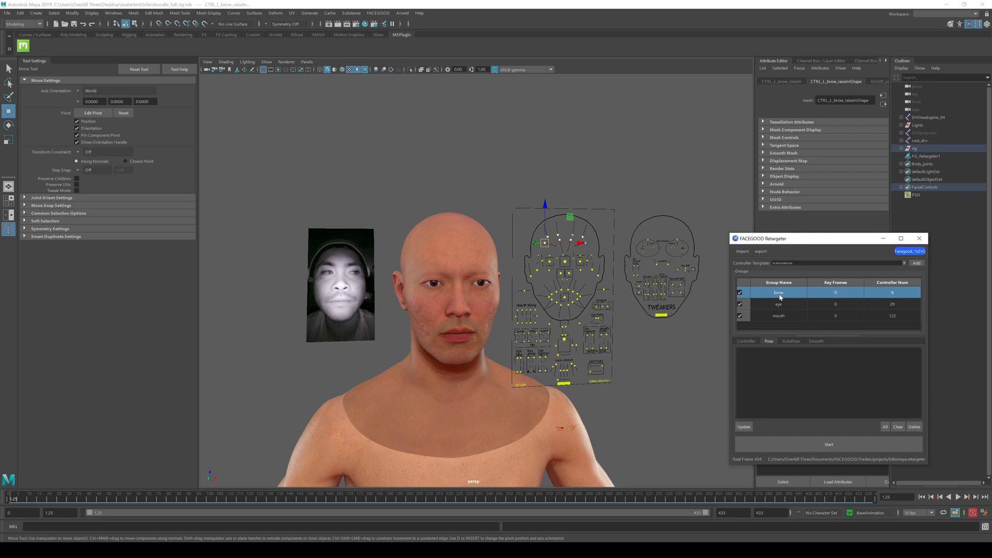
pyautogui.click(777, 316)
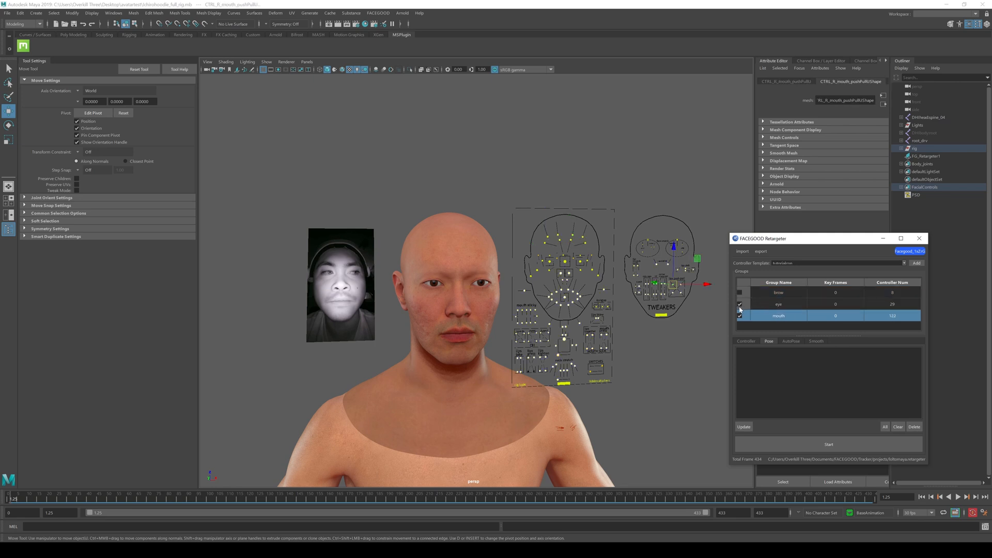
pyautogui.click(739, 307)
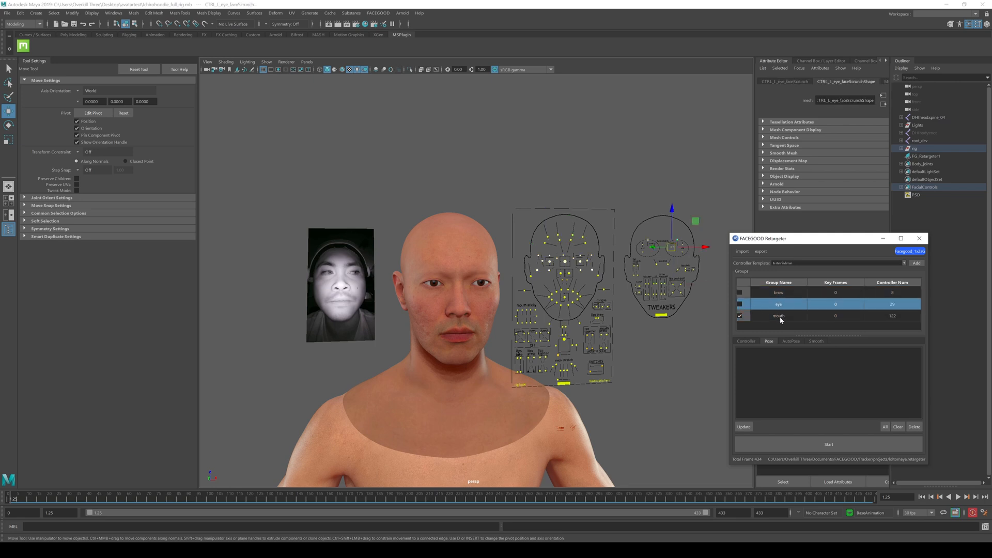
pyautogui.click(780, 318)
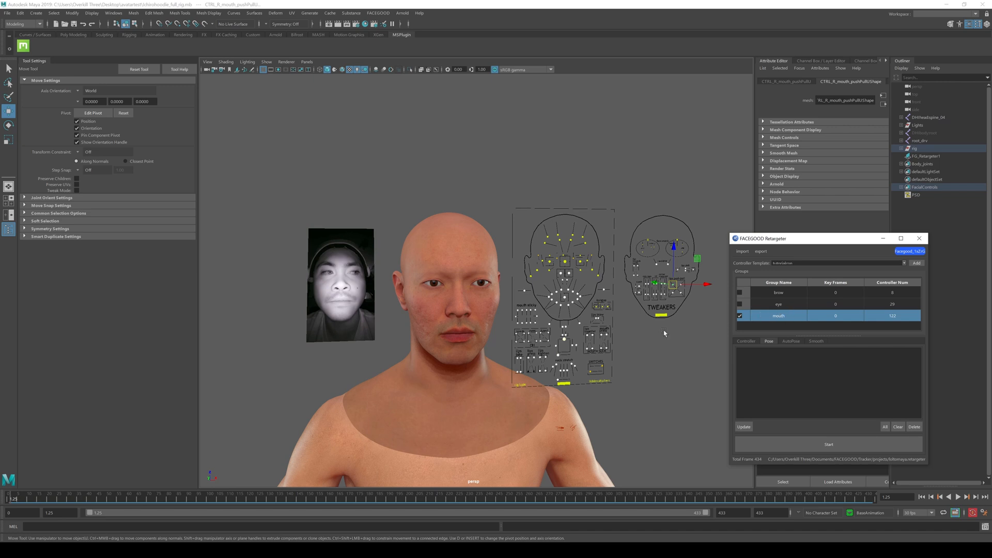
# Add frame 1 of the footage as the first key frame of the mouth group.
pyautogui.click(15, 501)
pyautogui.scroll(2, 364, 311)
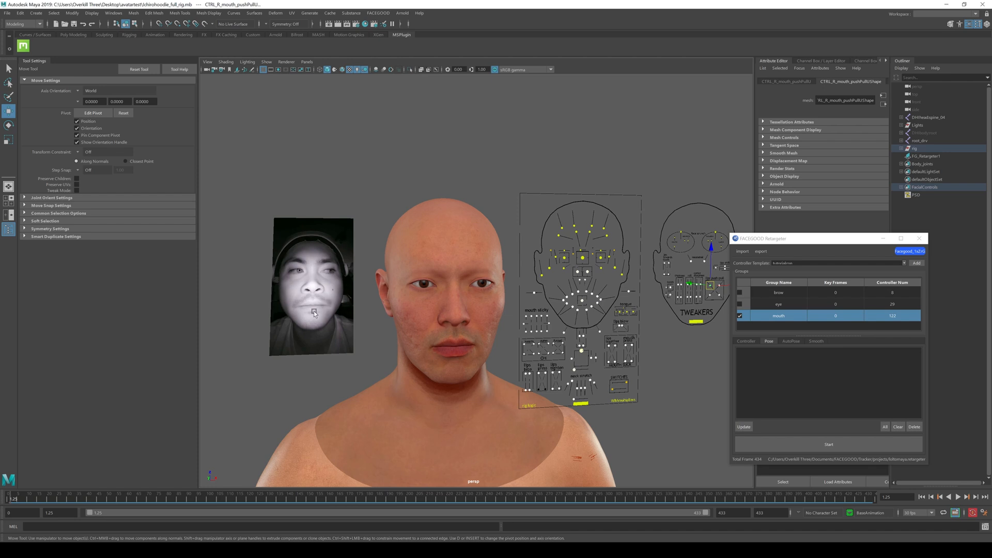
pyautogui.scroll(-2, 326, 314)
pyautogui.click(744, 426)
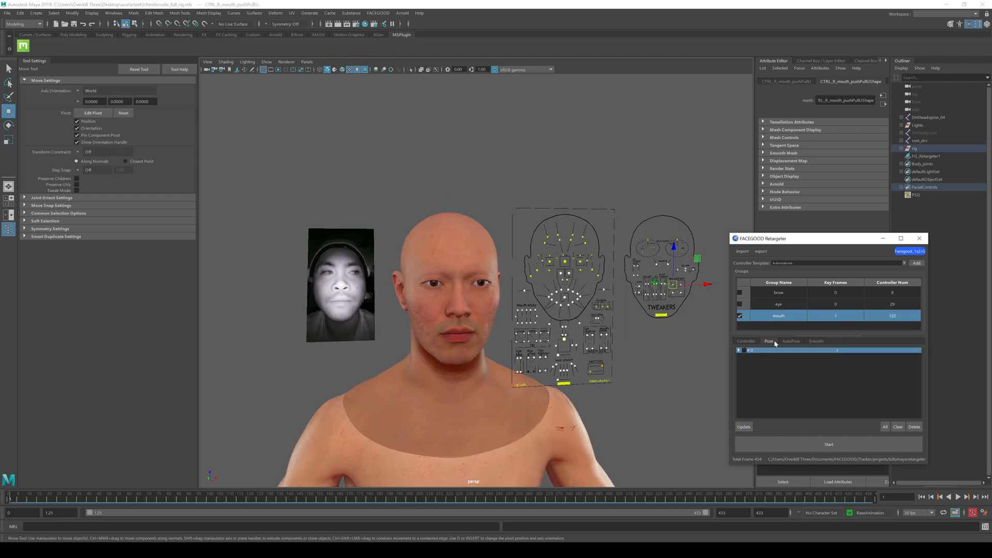
# Find distinct mouth shapes in the footage and add mouth key frames at frames 83, 88, 98, 135 and 146.
pyautogui.click(26, 500)
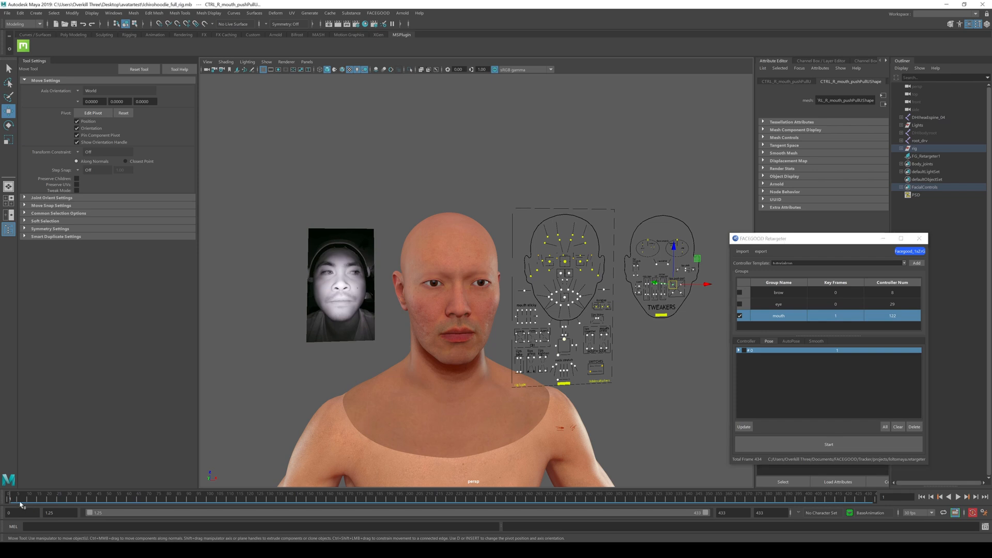
pyautogui.moveTo(28, 505); pyautogui.dragTo(175, 509)
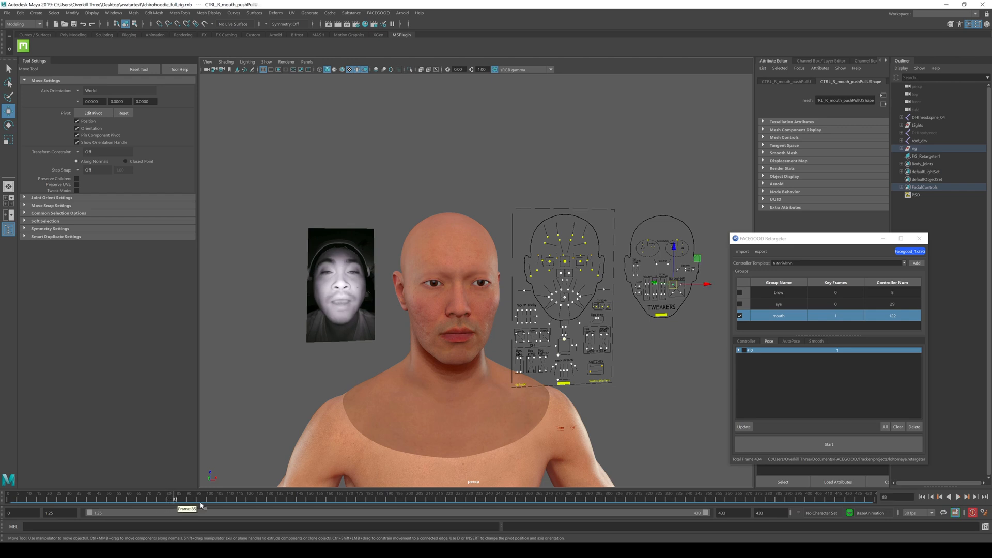
pyautogui.click(743, 427)
pyautogui.moveTo(179, 503); pyautogui.dragTo(186, 500)
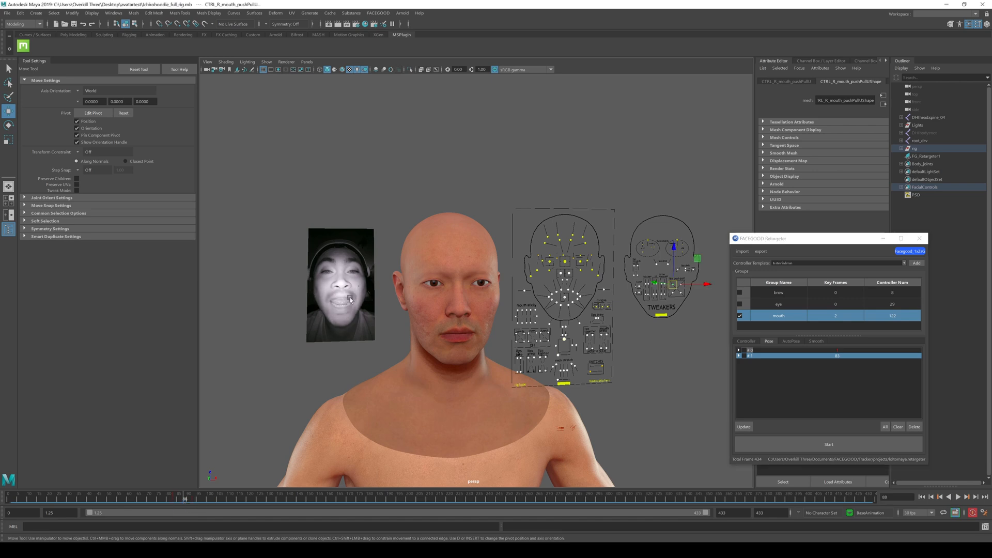
pyautogui.scroll(2, 354, 305)
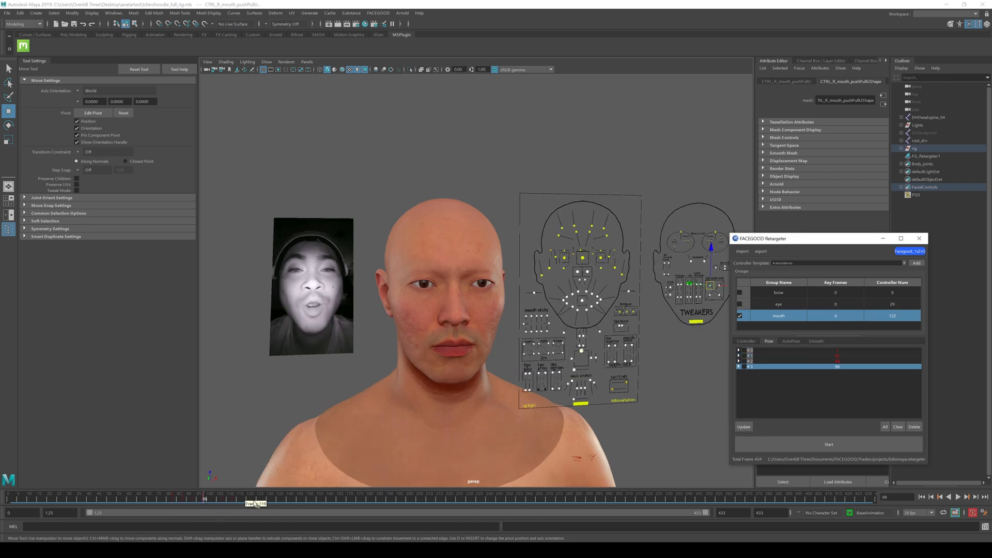
pyautogui.moveTo(273, 502); pyautogui.dragTo(305, 505)
pyautogui.click(744, 427)
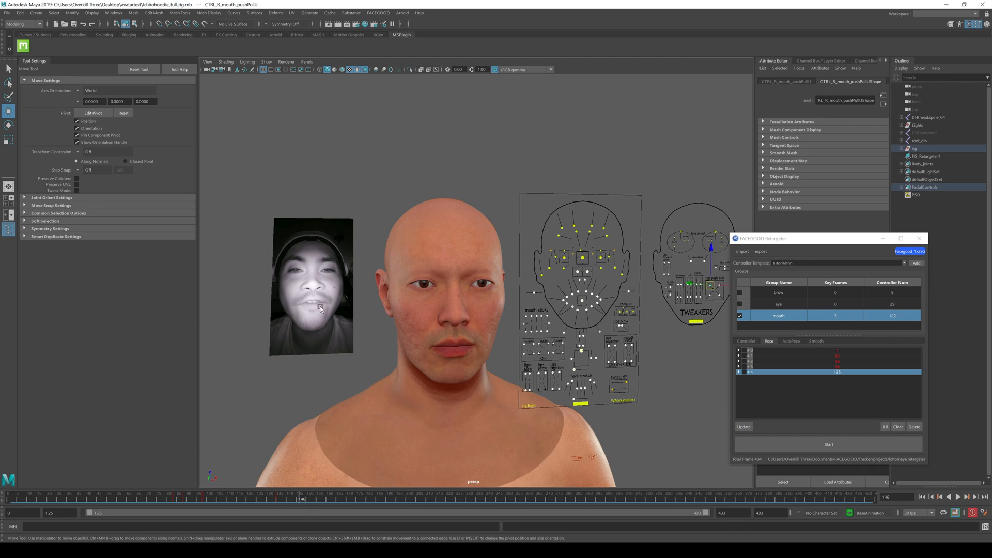
pyautogui.click(743, 427)
# Add four more mouth key frames for distinct shapes in the remaining footage, including frames 273 and 332.
pyautogui.moveTo(310, 504); pyautogui.dragTo(384, 504)
pyautogui.click(742, 427)
pyautogui.moveTo(392, 501); pyautogui.dragTo(554, 500)
pyautogui.click(743, 426)
pyautogui.click(743, 428)
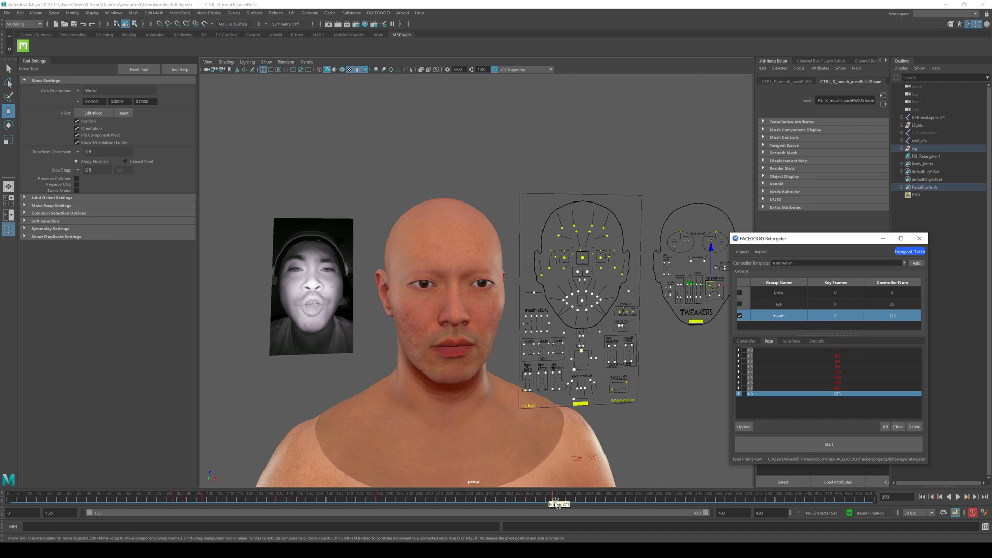
pyautogui.moveTo(538, 503); pyautogui.dragTo(674, 506)
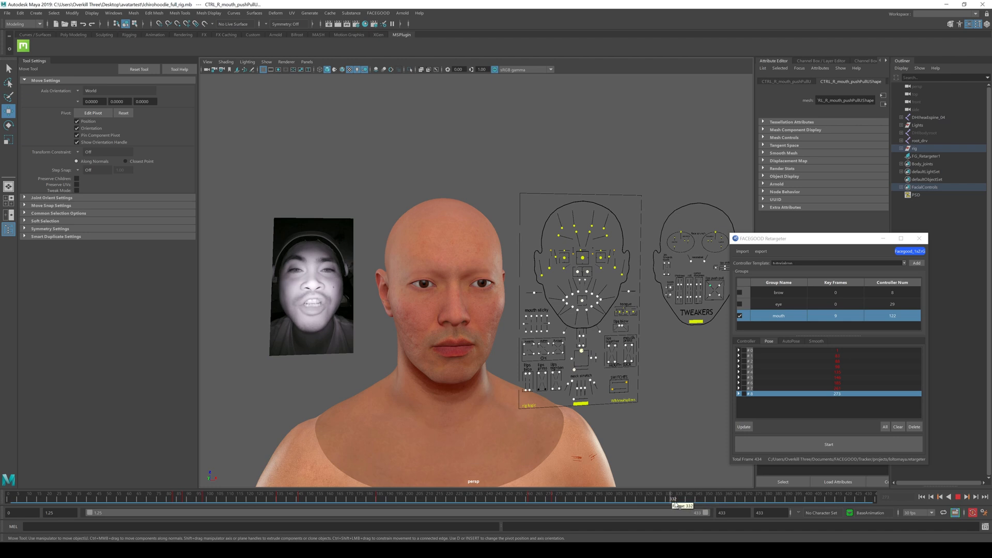
pyautogui.click(743, 427)
# Store the rig's neutral expression as the mouth pose for frame 1.
pyautogui.moveTo(674, 503); pyautogui.dragTo(12, 503)
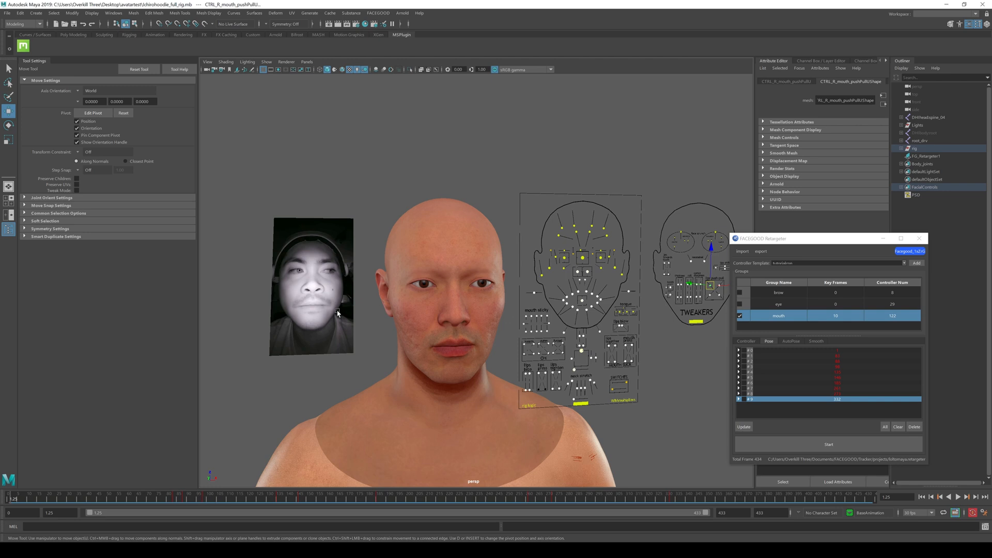
pyautogui.click(826, 351)
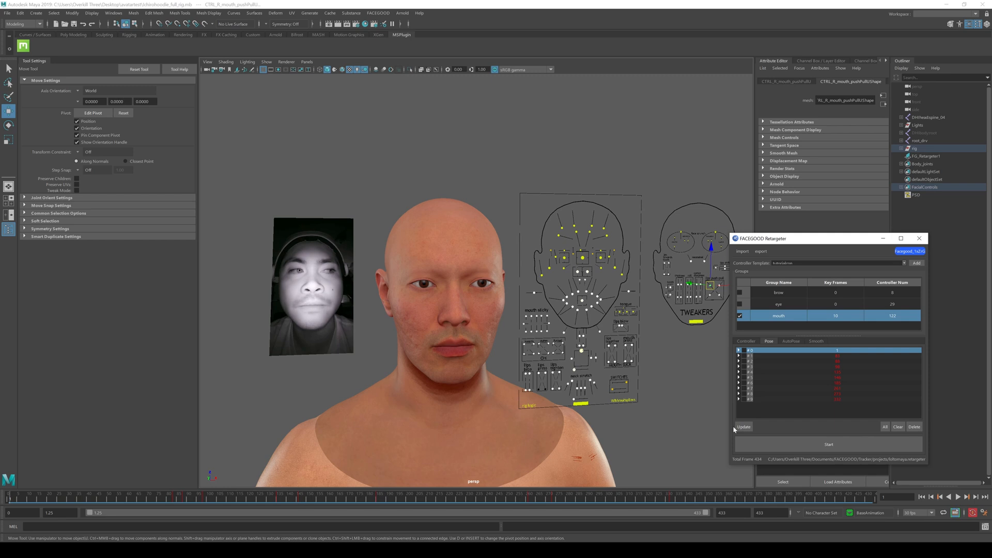
# For frame 83, lower the central jaw controller to match the open mouth in the footage and update the mouth pose.
pyautogui.click(840, 356)
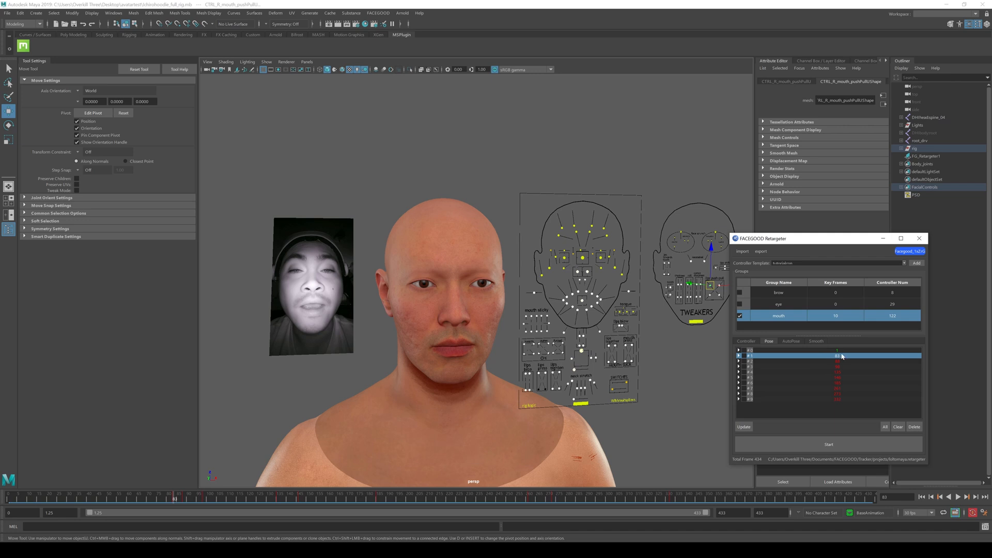
pyautogui.scroll(3, 391, 307)
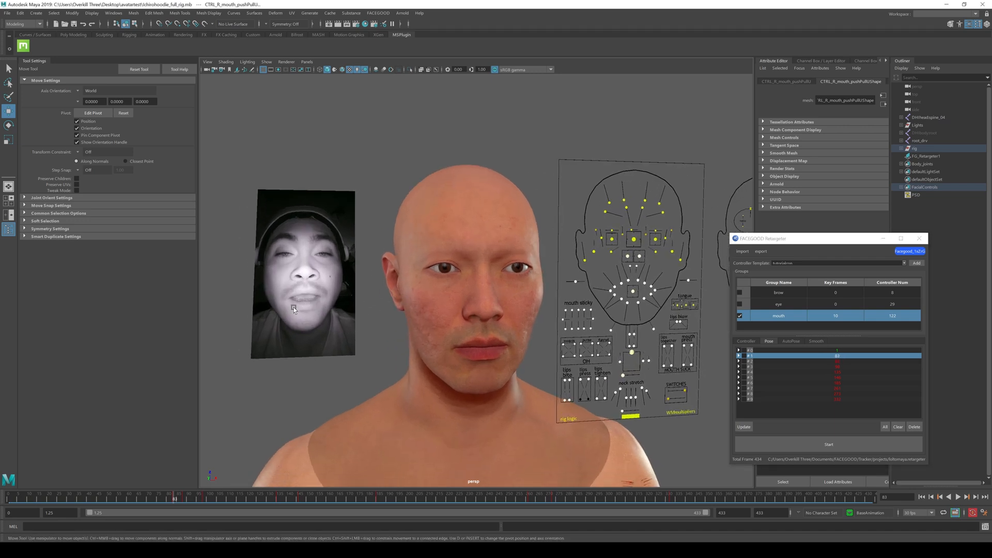
pyautogui.click(642, 360)
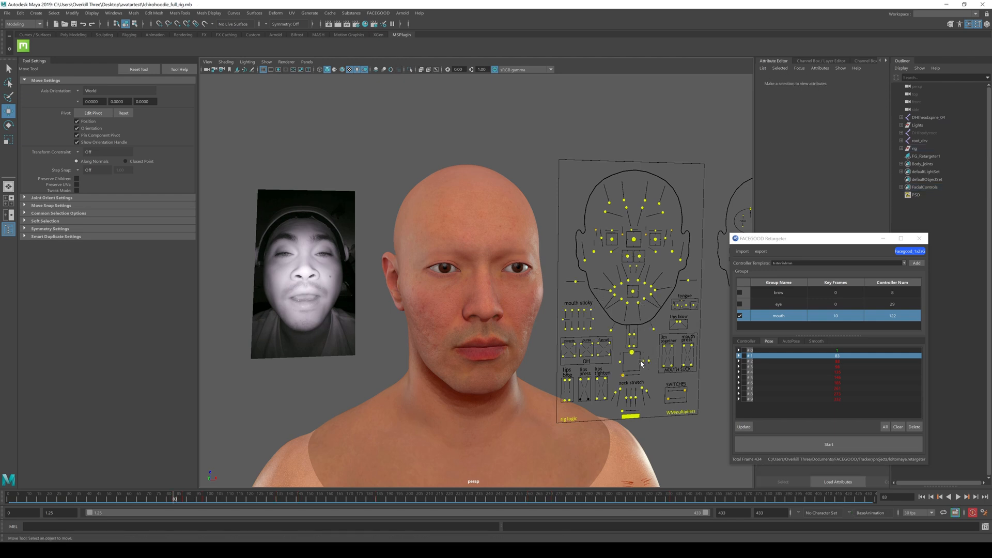
pyautogui.click(633, 353)
pyautogui.moveTo(638, 328); pyautogui.dragTo(639, 337)
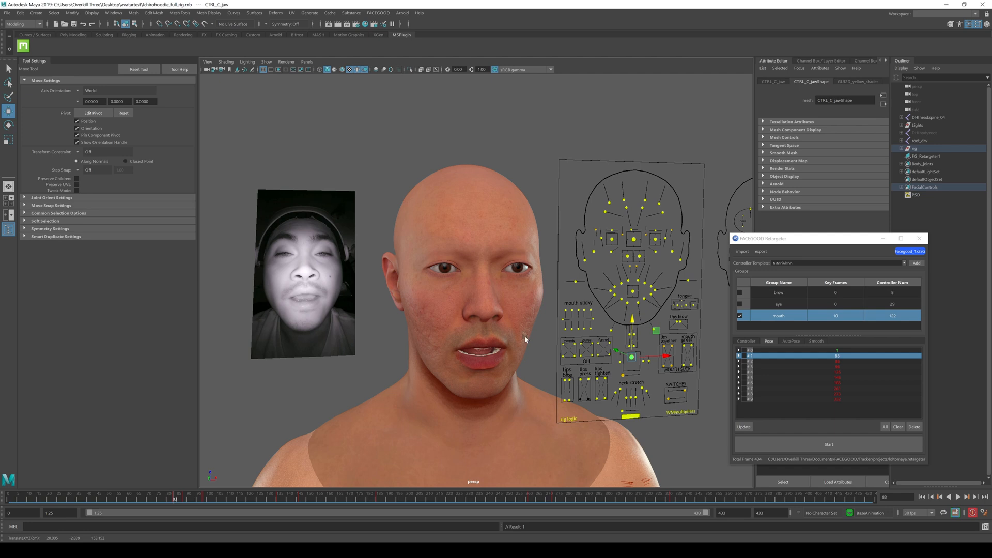
pyautogui.keyDown('alt'); pyautogui.moveTo(522, 344); pyautogui.dragTo(514, 332, button='middle'); pyautogui.keyUp('alt')
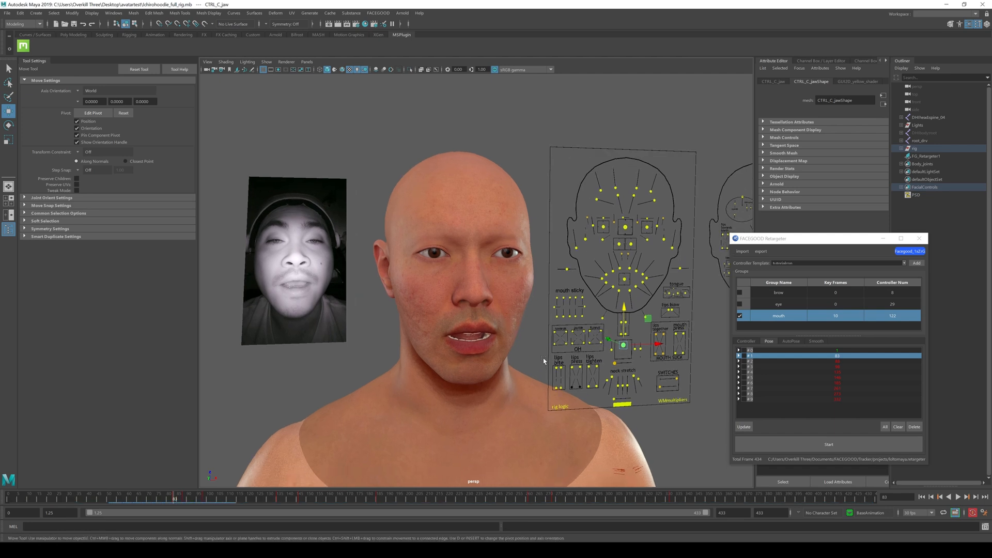
pyautogui.moveTo(545, 350)
pyautogui.keyDown('alt'); pyautogui.mouseDown()
pyautogui.moveTo(528, 348)
pyautogui.moveTo(528, 338)
pyautogui.mouseUp(); pyautogui.keyUp('alt')
pyautogui.keyDown('alt'); pyautogui.moveTo(582, 354); pyautogui.dragTo(563, 360); pyautogui.keyUp('alt')
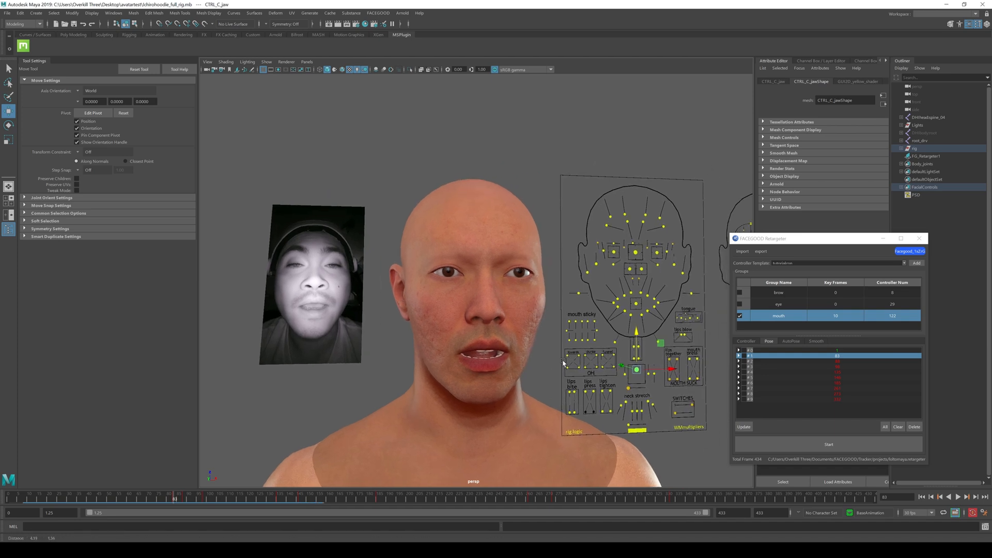
pyautogui.moveTo(641, 353); pyautogui.dragTo(641, 354)
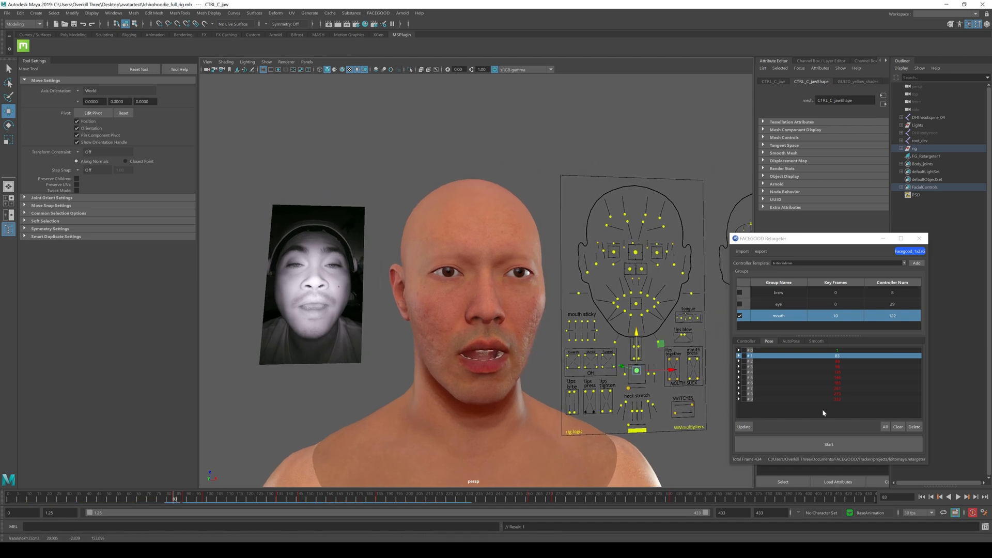
pyautogui.click(744, 428)
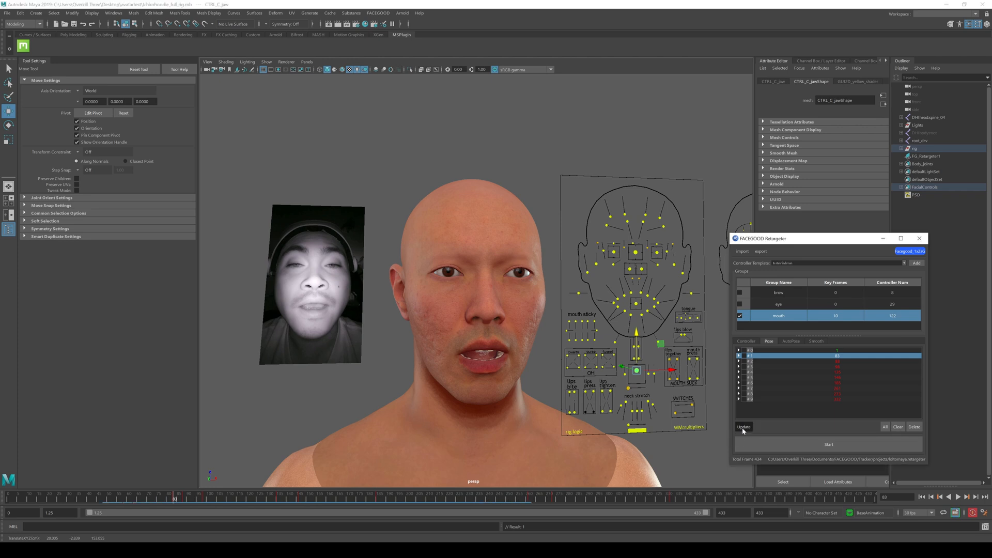
# For frame 88, lower and key the jaw controller and adjust the upper funnel controllers on both sides to shape the open mouth.
pyautogui.click(839, 362)
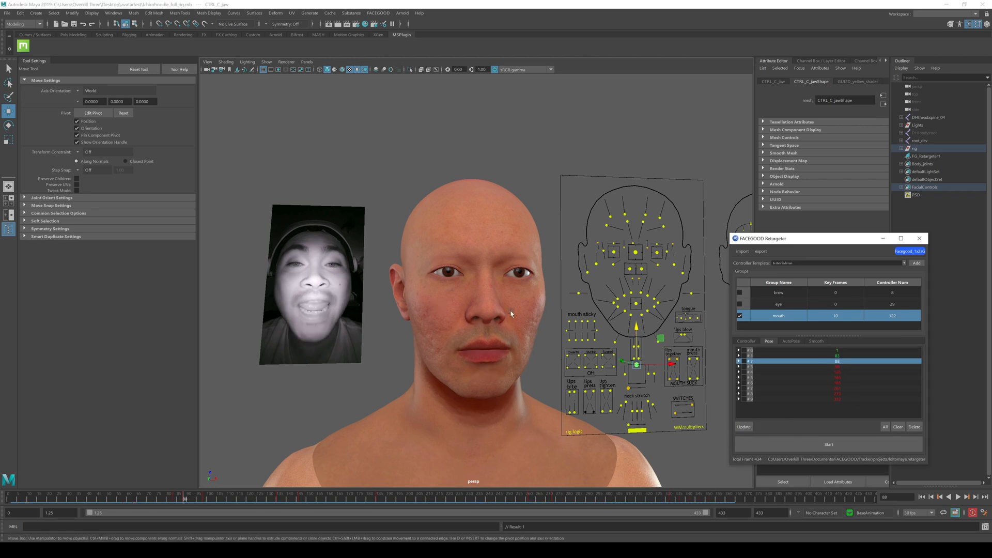
pyautogui.moveTo(645, 349); pyautogui.dragTo(645, 353, button='middle')
pyautogui.press('s')
pyautogui.click(609, 355)
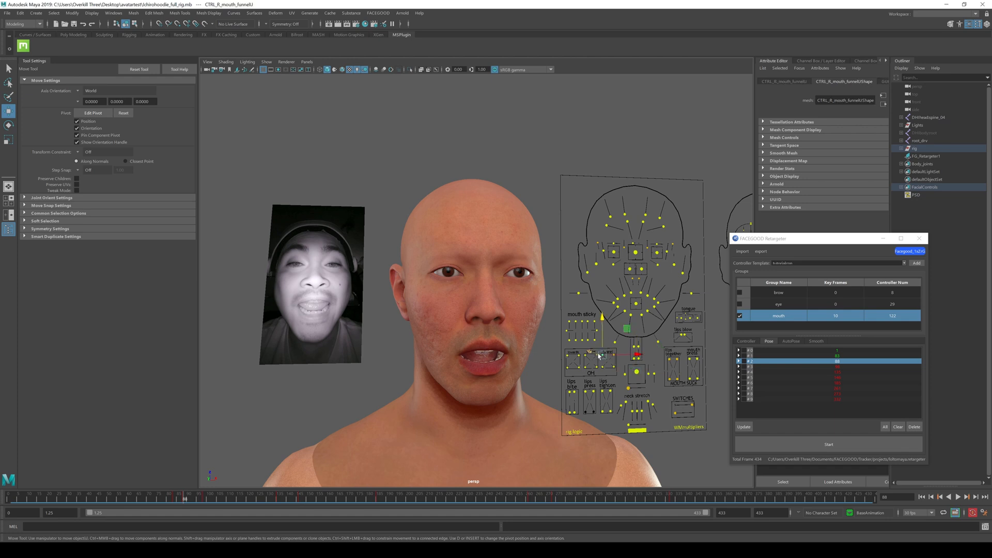
pyautogui.moveTo(610, 343)
pyautogui.mouseDown()
pyautogui.moveTo(614, 358)
pyautogui.moveTo(611, 339)
pyautogui.moveTo(620, 346)
pyautogui.mouseUp()
pyautogui.click(613, 355)
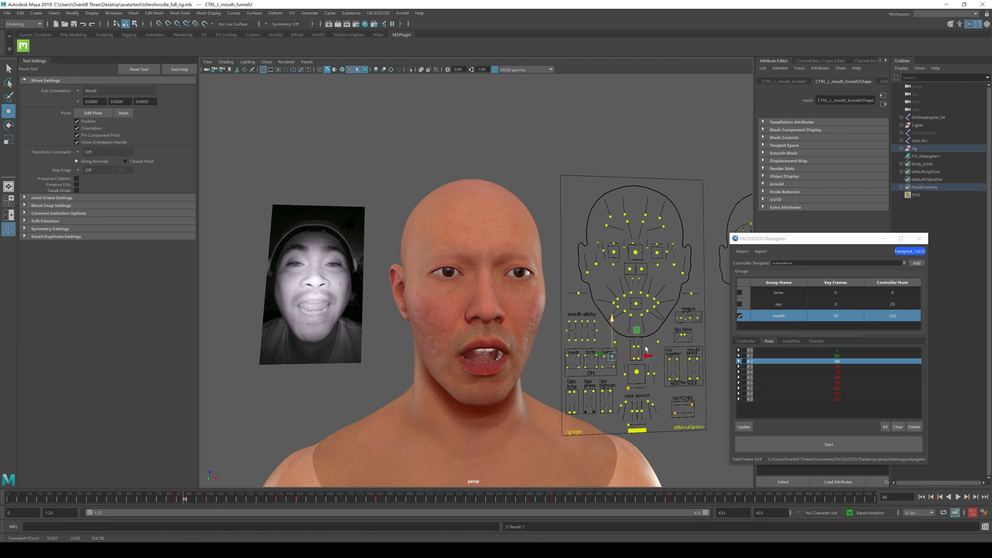
# Adjust the mouth dimple controllers on both sides to shape the mouth corners for frame 88.
pyautogui.click(613, 303)
pyautogui.moveTo(643, 304); pyautogui.dragTo(635, 307)
pyautogui.click(657, 303)
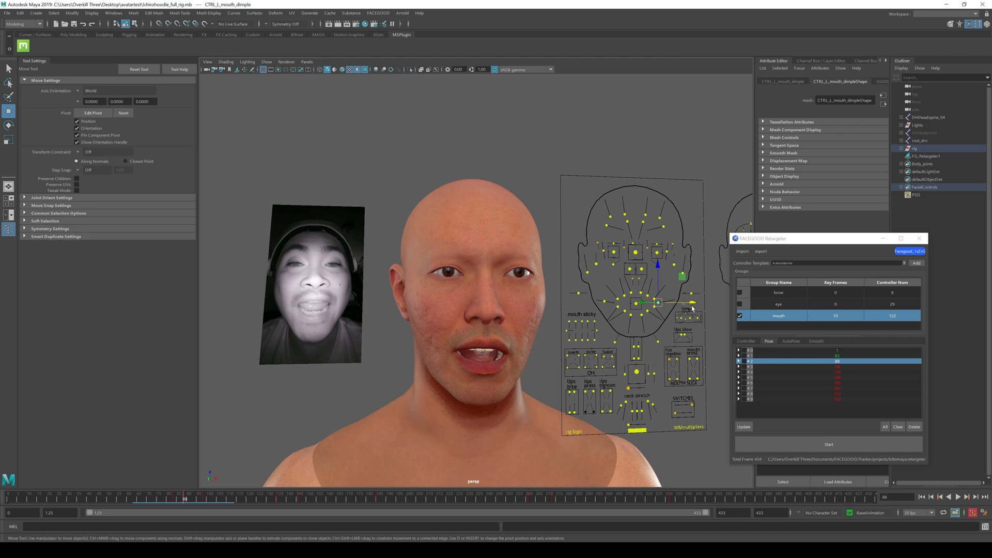
pyautogui.click(692, 309)
pyautogui.click(665, 305)
pyautogui.moveTo(690, 308); pyautogui.dragTo(689, 308)
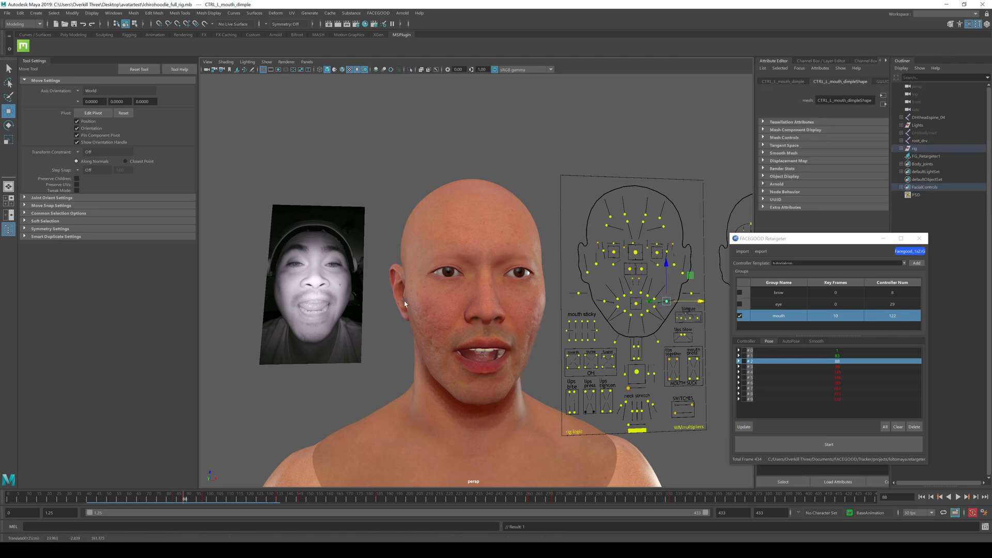
# Adjust the upper purse controllers on both sides of the mouth to refine the frame 88 lip shape.
pyautogui.keyDown('alt'); pyautogui.moveTo(389, 316); pyautogui.dragTo(411, 315, button='middle'); pyautogui.keyUp('alt')
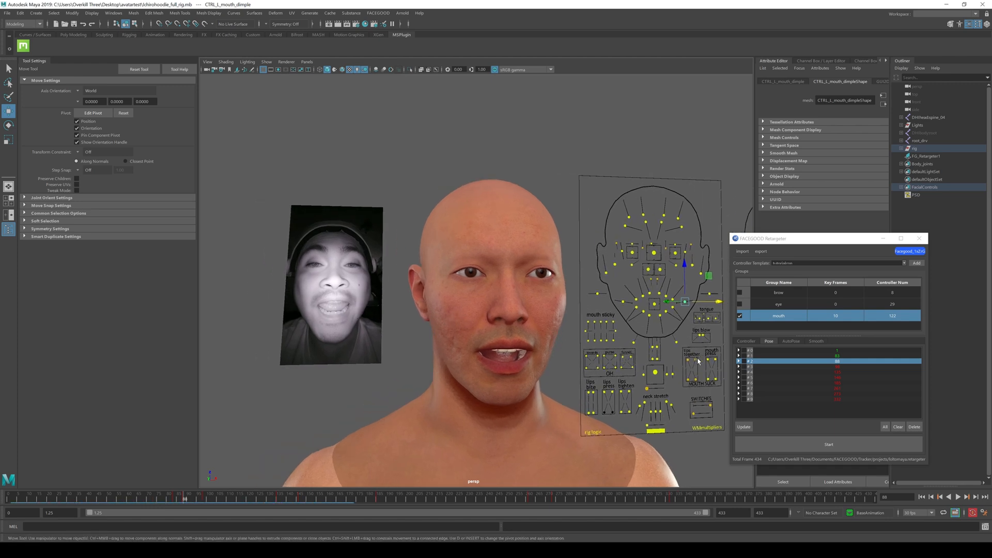
pyautogui.click(614, 355)
pyautogui.moveTo(612, 348); pyautogui.dragTo(612, 348)
pyautogui.click(614, 356)
pyautogui.moveTo(621, 349); pyautogui.dragTo(621, 347)
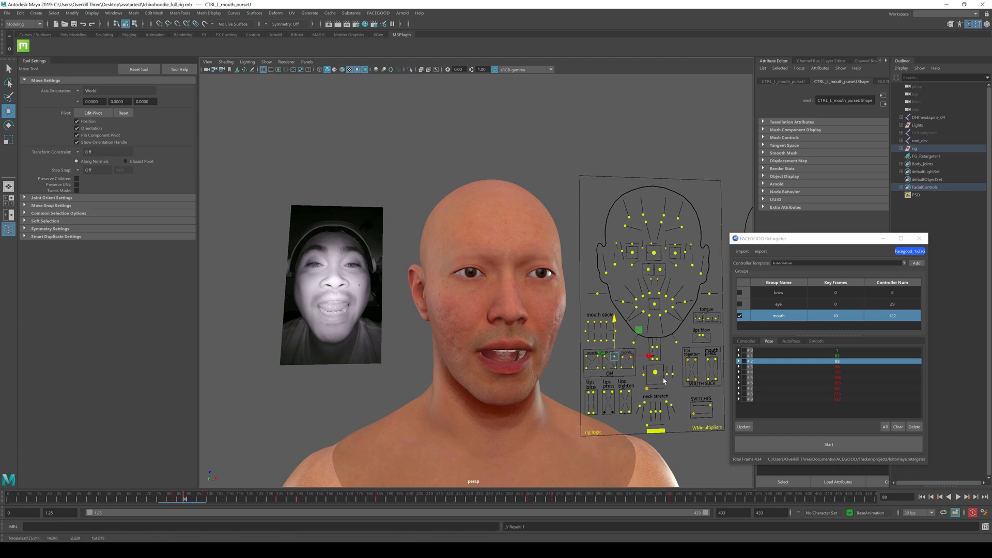
# Raise the upper lip and depress the lower lip on both sides to expose the teeth, and update frame 88's mouth pose.
pyautogui.click(650, 293)
pyautogui.moveTo(655, 279); pyautogui.dragTo(667, 274)
pyautogui.click(660, 289)
pyautogui.keyDown('alt'); pyautogui.moveTo(543, 319); pyautogui.dragTo(532, 308, button='middle'); pyautogui.keyUp('alt')
pyautogui.moveTo(636, 300); pyautogui.dragTo(506, 350)
pyautogui.keyDown('alt'); pyautogui.moveTo(506, 350); pyautogui.dragTo(513, 355, button='middle'); pyautogui.keyUp('alt')
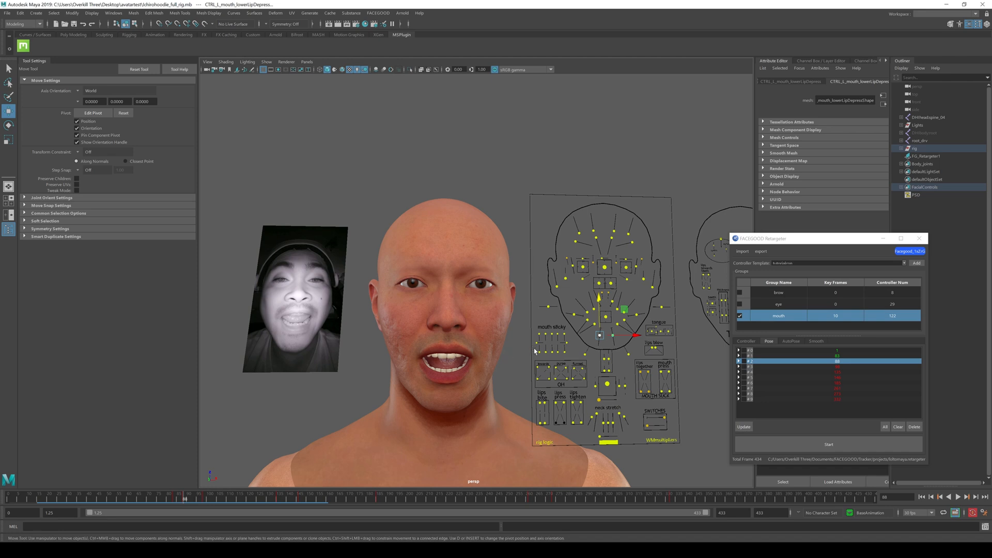
pyautogui.click(744, 427)
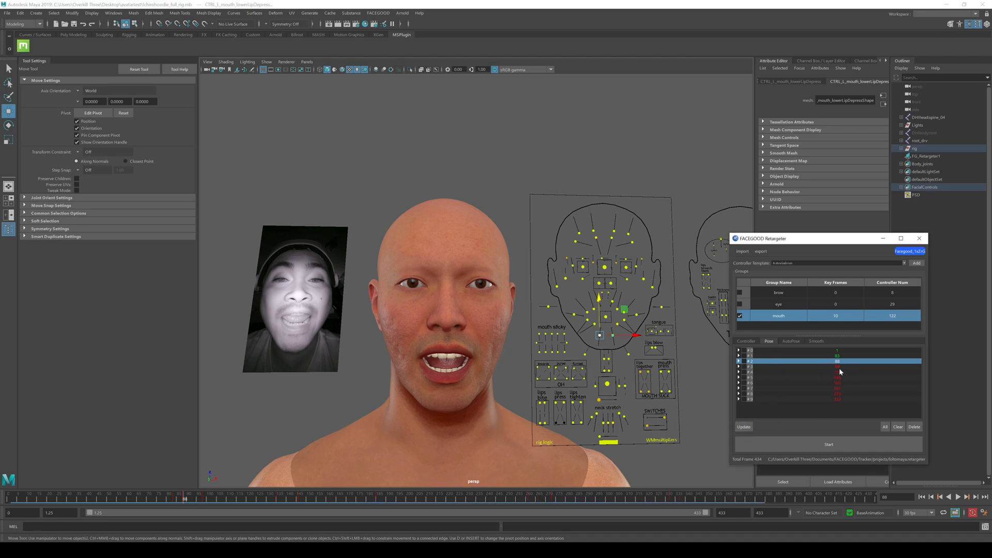
# For frame 98, lower the jaw controller and adjust the funnel controllers to match the rounded open mouth, and update the mouth pose.
pyautogui.click(870, 367)
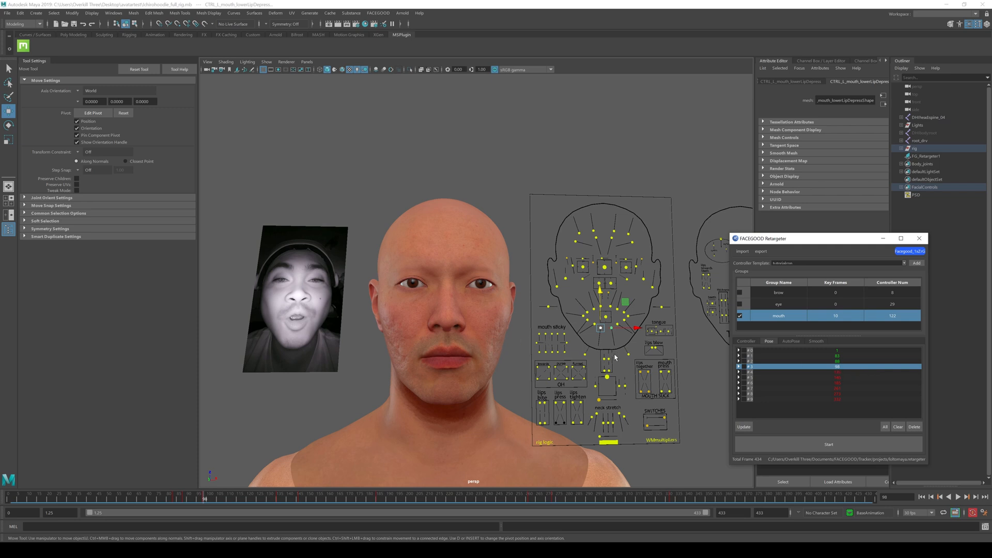
pyautogui.click(558, 367)
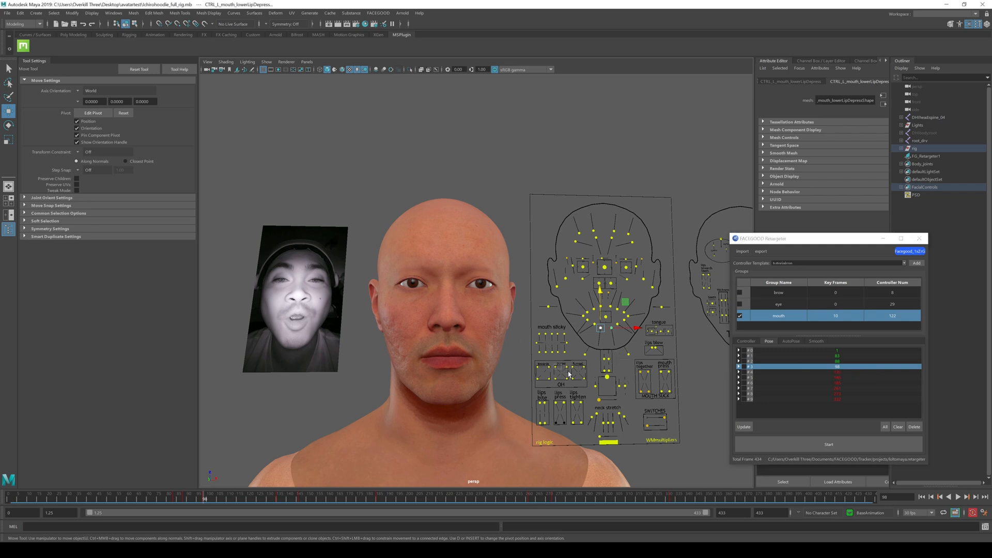
pyautogui.moveTo(563, 356); pyautogui.dragTo(614, 371)
pyautogui.click(567, 366)
pyautogui.click(607, 377)
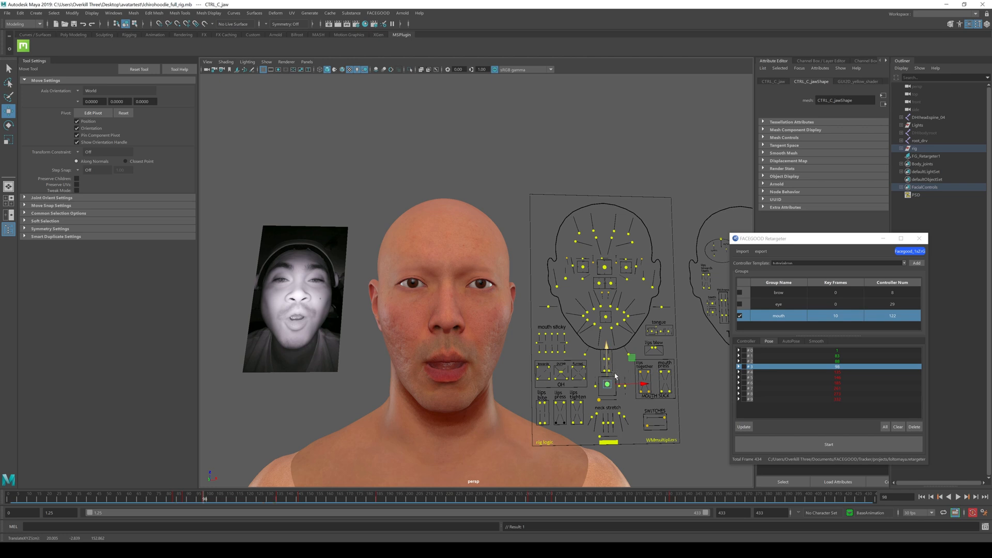
pyautogui.click(579, 371)
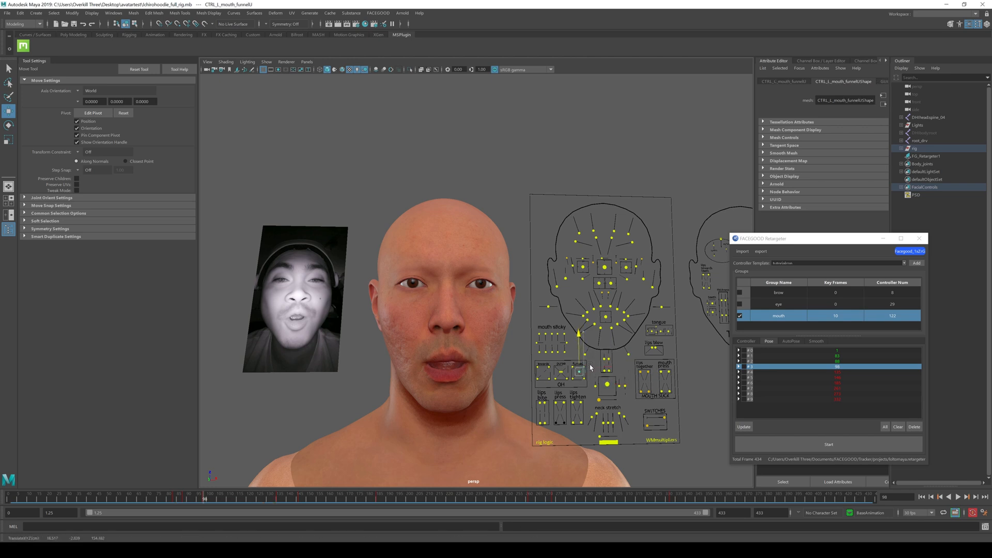
pyautogui.click(582, 371)
pyautogui.click(613, 387)
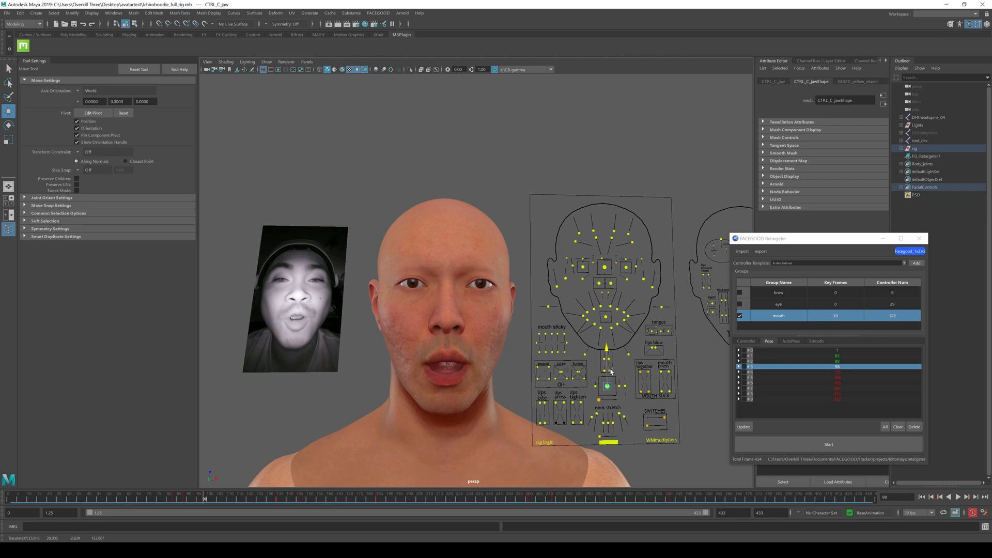
pyautogui.click(749, 426)
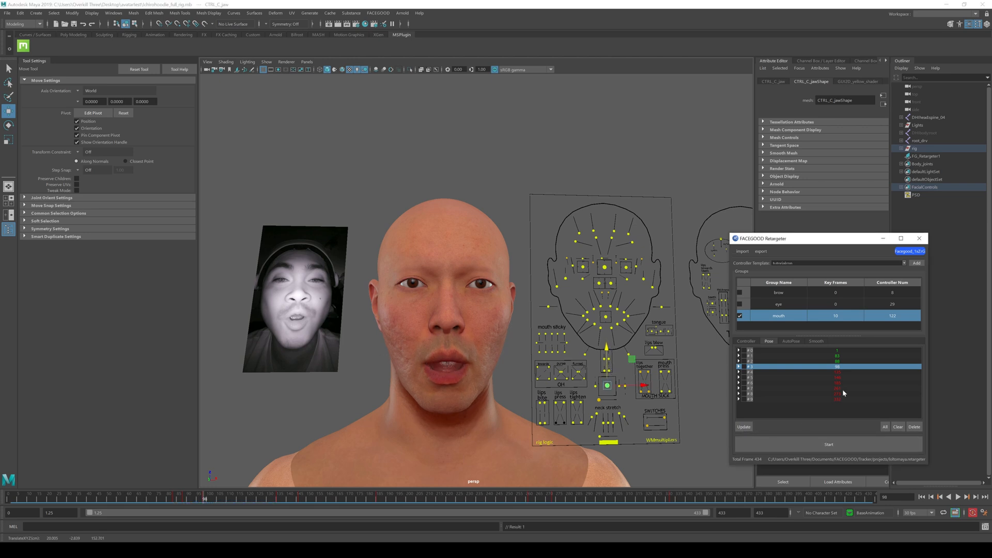
# For frame 135, adjust the mouth corner controllers on both sides and lower the jaw controller slightly.
pyautogui.click(784, 372)
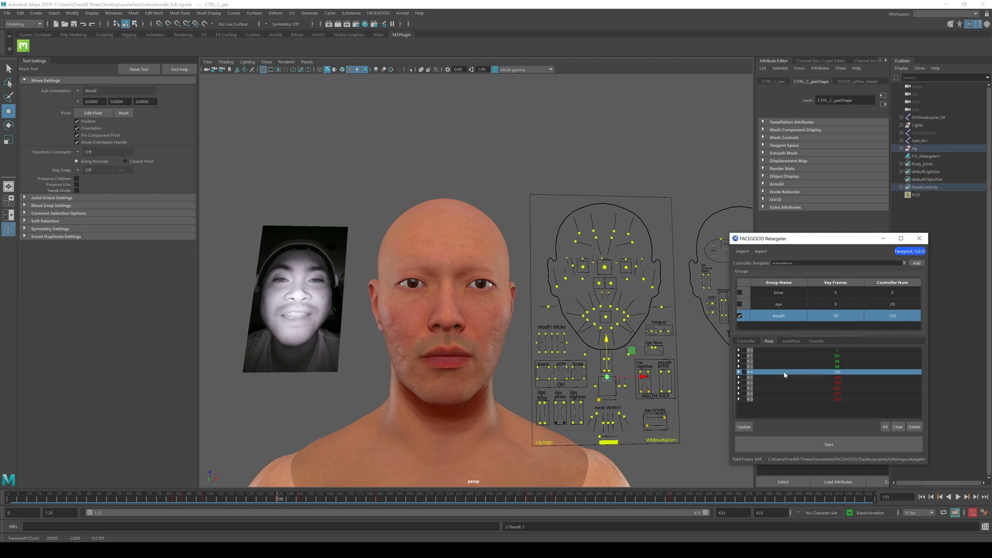
pyautogui.click(588, 314)
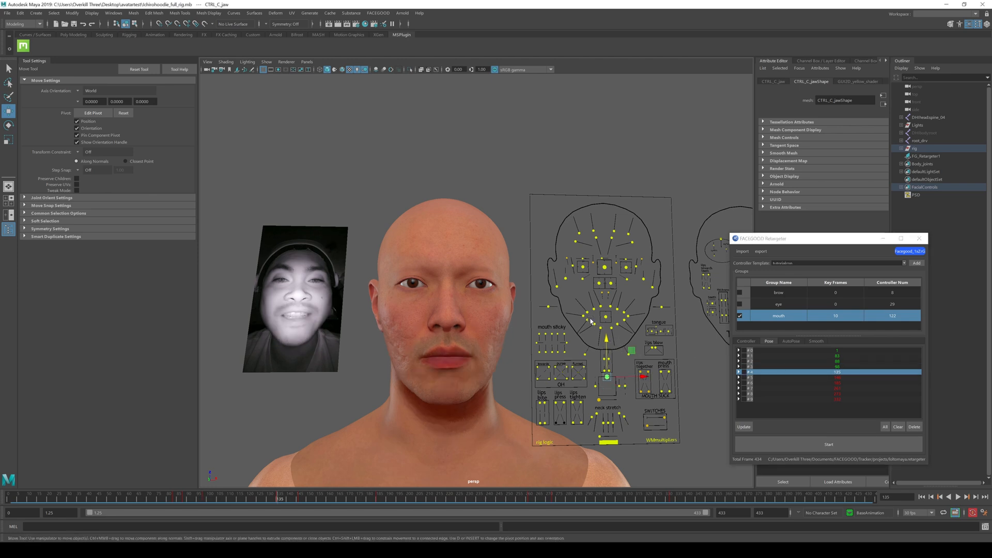
pyautogui.keyDown('shift'); pyautogui.click(634, 319); pyautogui.keyUp('shift')
pyautogui.moveTo(631, 320); pyautogui.dragTo(663, 318)
pyautogui.click(635, 319)
pyautogui.click(626, 316)
pyautogui.click(607, 377)
pyautogui.moveTo(608, 362); pyautogui.dragTo(616, 371)
# Pull the dimple controllers on both sides outward to widen the frame 135 smile.
pyautogui.click(566, 314)
pyautogui.moveTo(587, 315); pyautogui.dragTo(591, 316)
pyautogui.click(644, 314)
pyautogui.moveTo(669, 318); pyautogui.dragTo(666, 317)
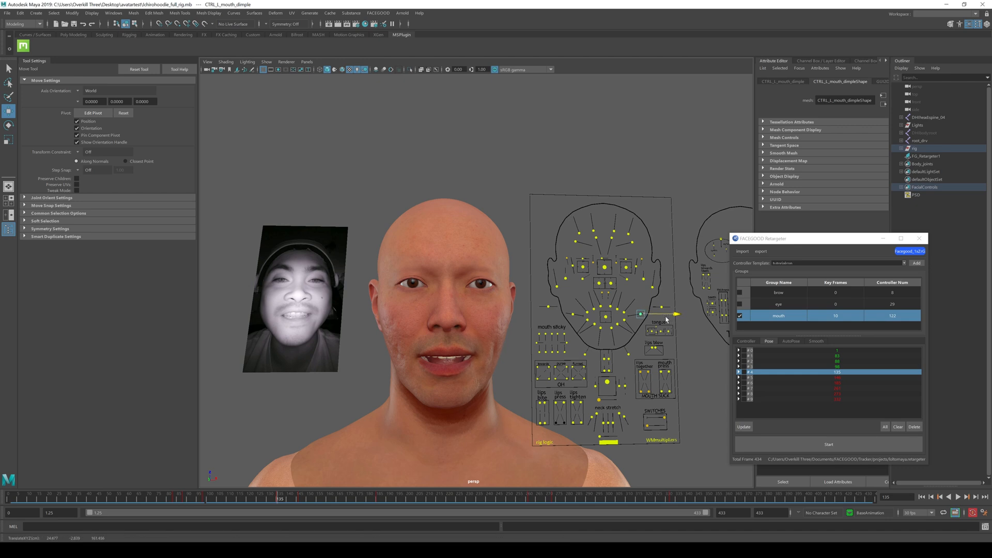
pyautogui.click(611, 405)
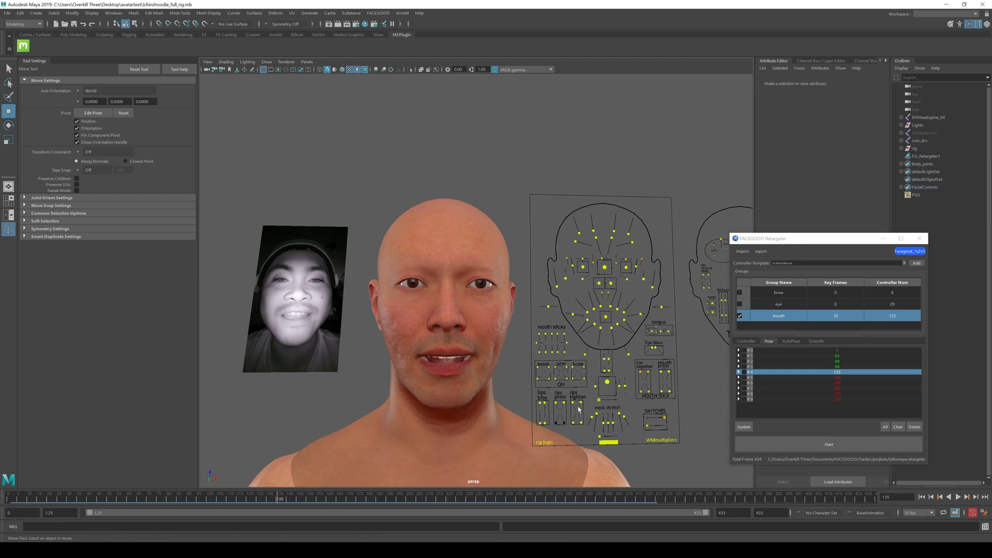
# Raise both upper lip raise controllers and lower both lower lip depress controllers to bare the teeth, and key them.
pyautogui.click(610, 310)
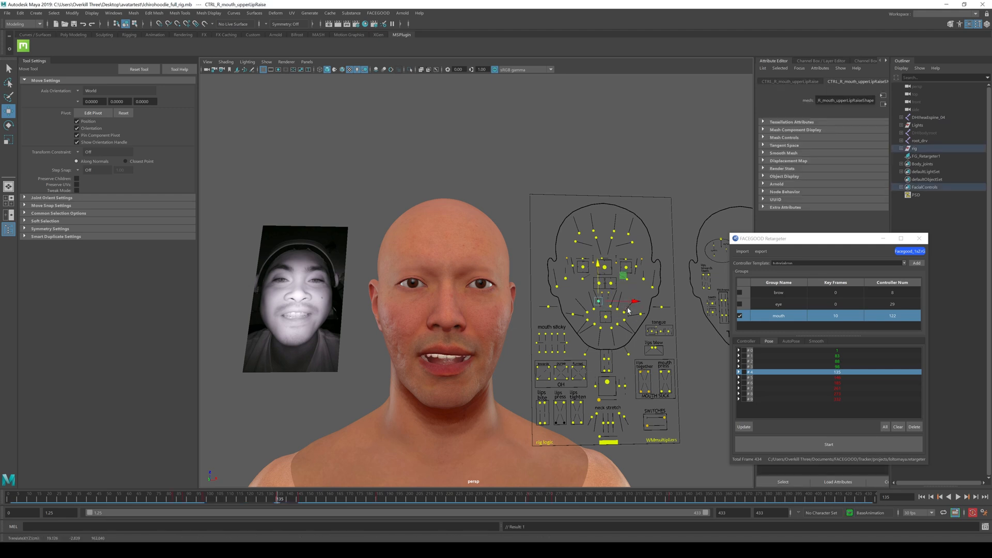
pyautogui.click(618, 310)
pyautogui.moveTo(619, 312); pyautogui.dragTo(621, 294, button='middle')
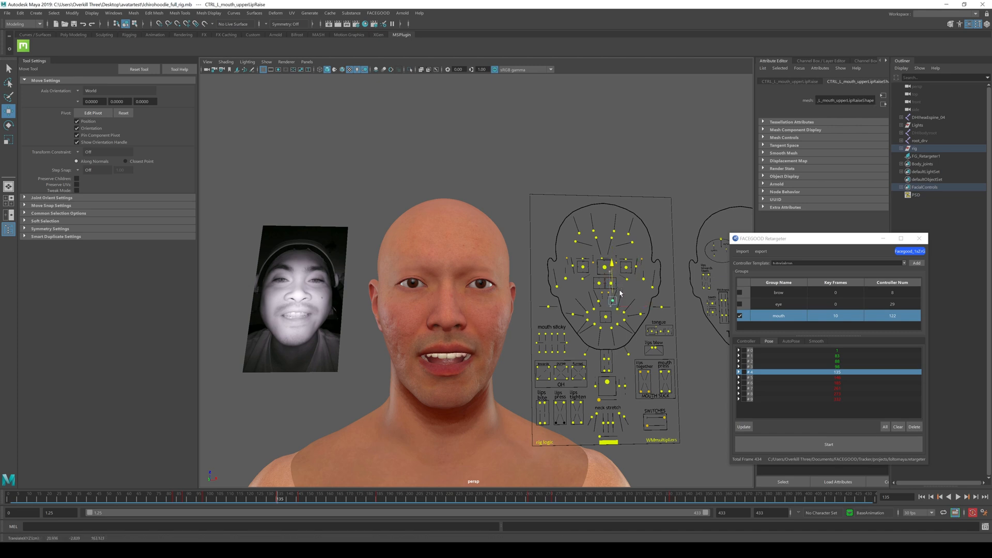
pyautogui.click(611, 320)
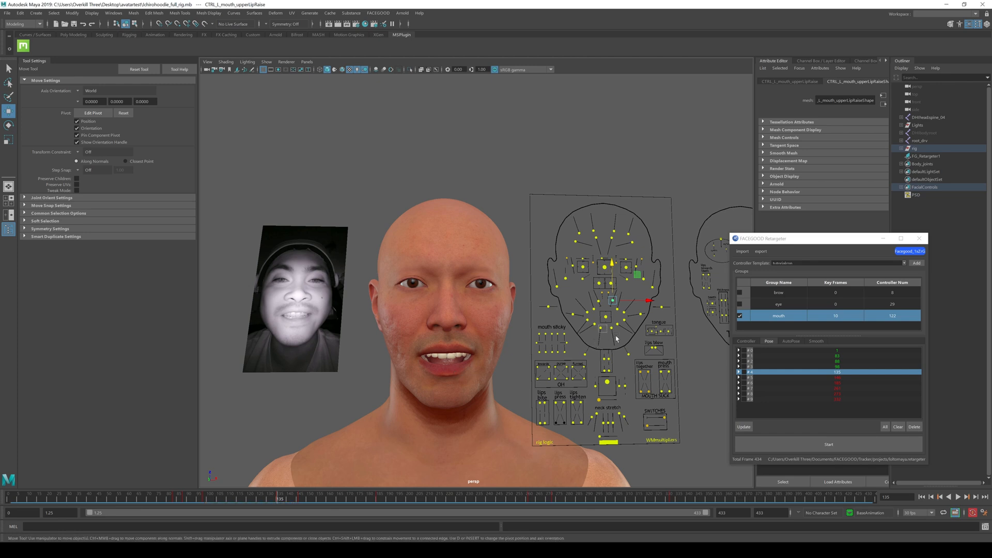
pyautogui.moveTo(611, 319); pyautogui.dragTo(608, 322, button='middle')
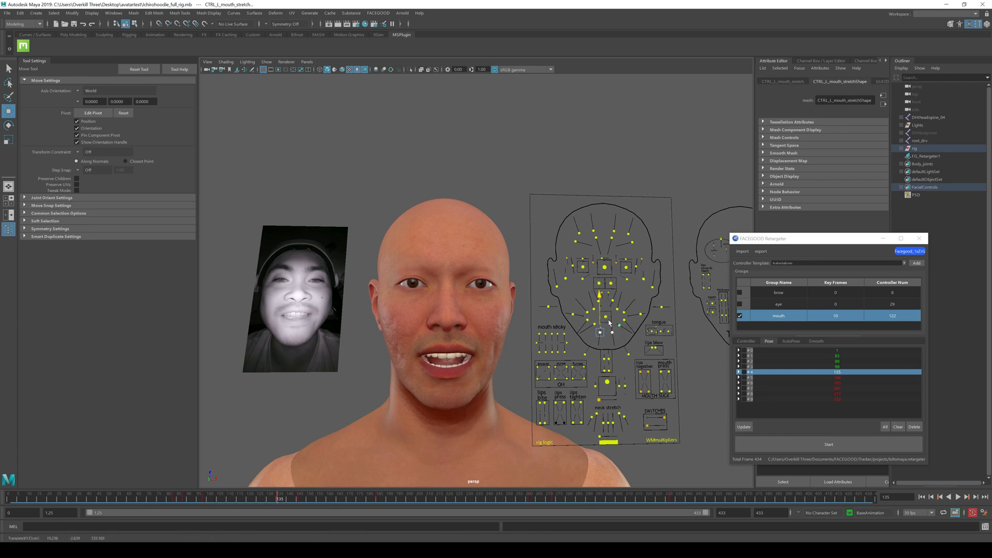
pyautogui.press('s')
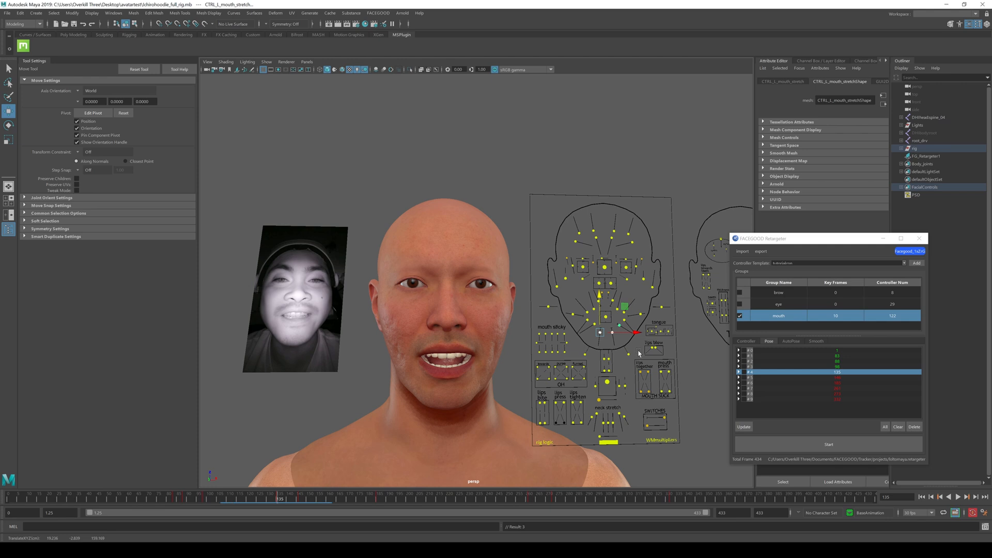
# Refine and key the upper lip raise controllers on both sides to match the smile in the footage.
pyautogui.click(645, 352)
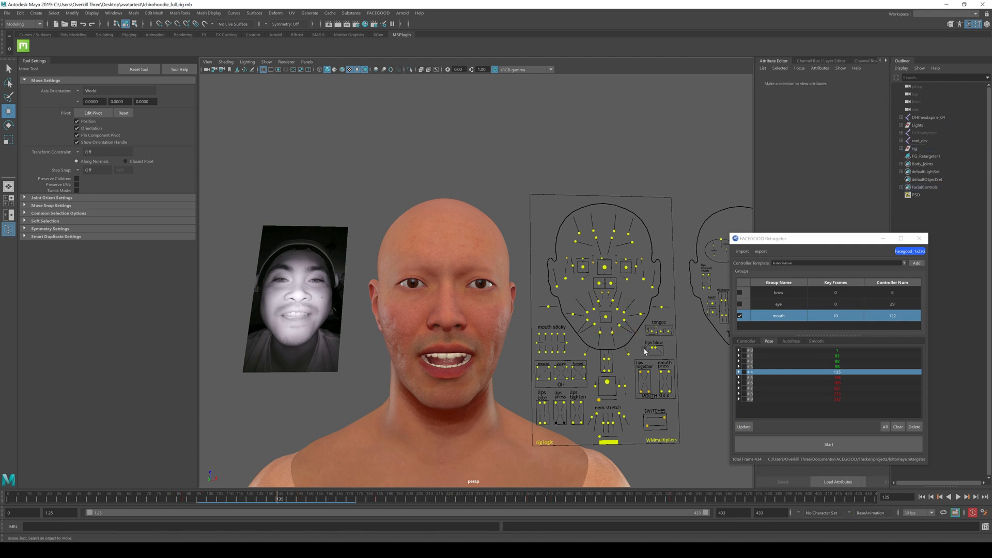
pyautogui.click(613, 301)
pyautogui.moveTo(622, 295); pyautogui.dragTo(621, 295, button='middle')
pyautogui.press('s')
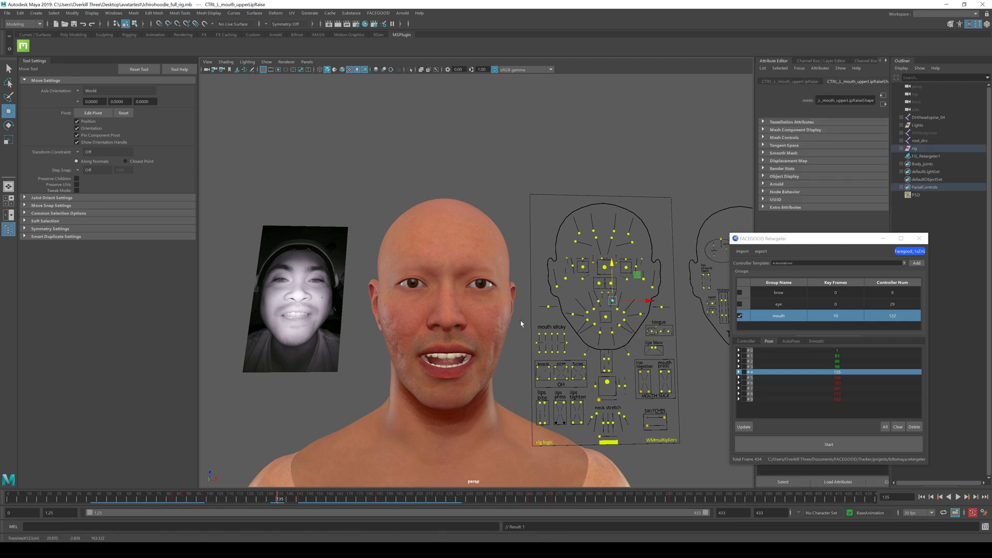
pyautogui.keyDown('alt'); pyautogui.moveTo(391, 321); pyautogui.dragTo(414, 327, button='middle'); pyautogui.keyUp('alt')
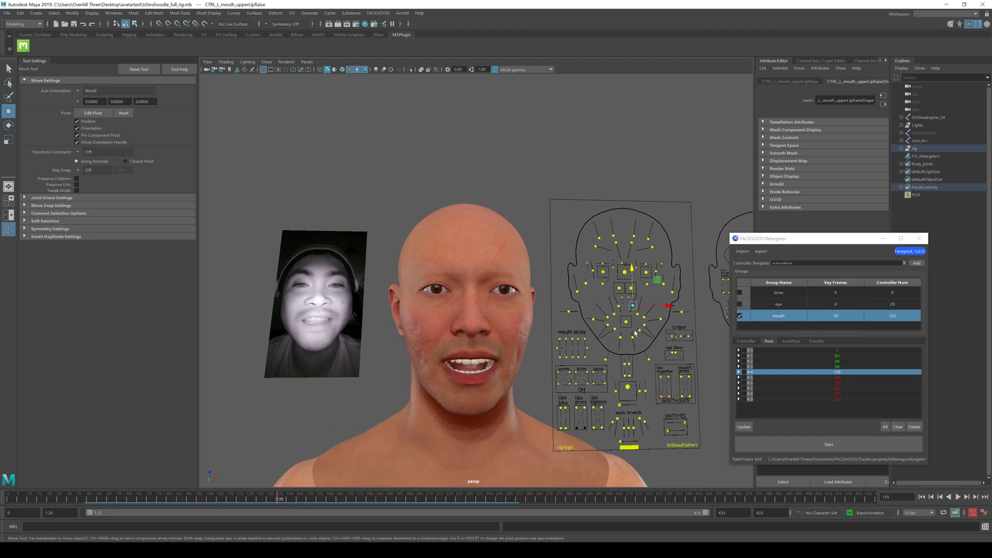
pyautogui.click(617, 302)
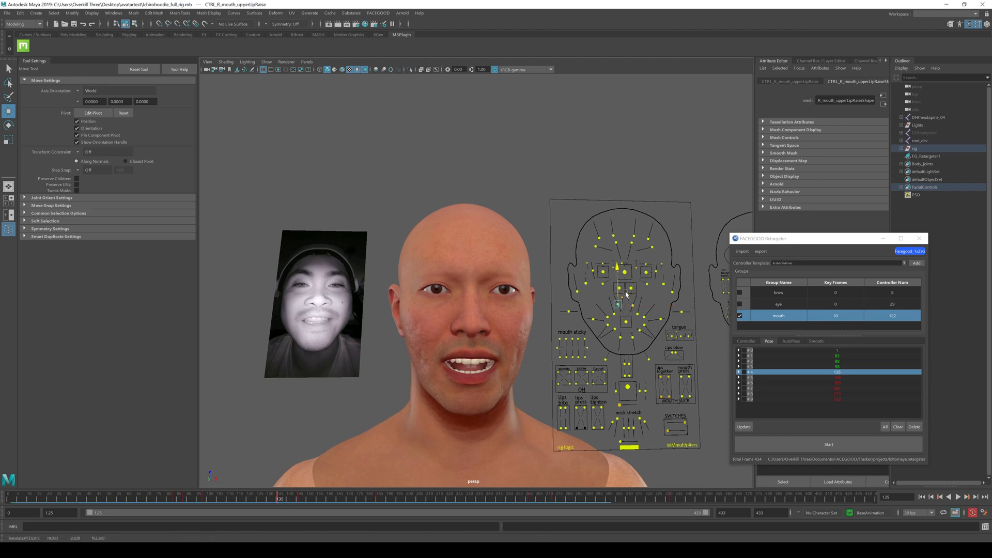
pyautogui.click(632, 305)
pyautogui.moveTo(637, 294); pyautogui.dragTo(637, 289, button='middle')
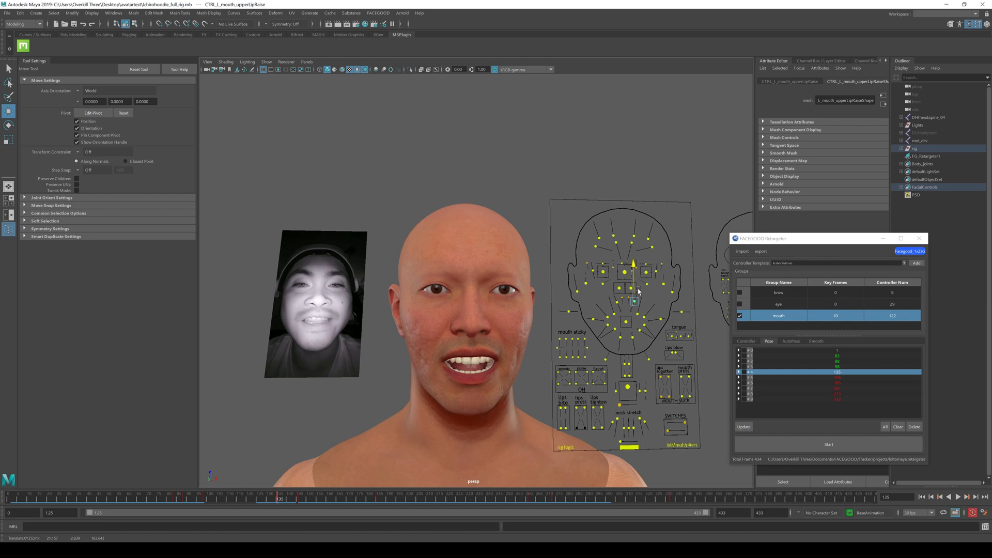
# Raise the jaw controller to bring the teeth together and update frame 135's mouth pose.
pyautogui.click(632, 382)
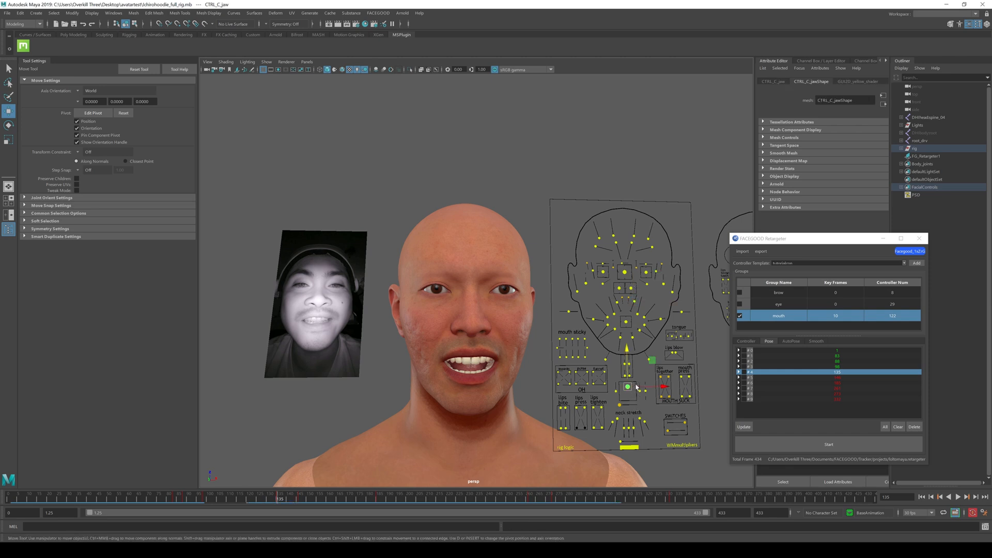
pyautogui.moveTo(635, 381); pyautogui.dragTo(634, 379, button='middle')
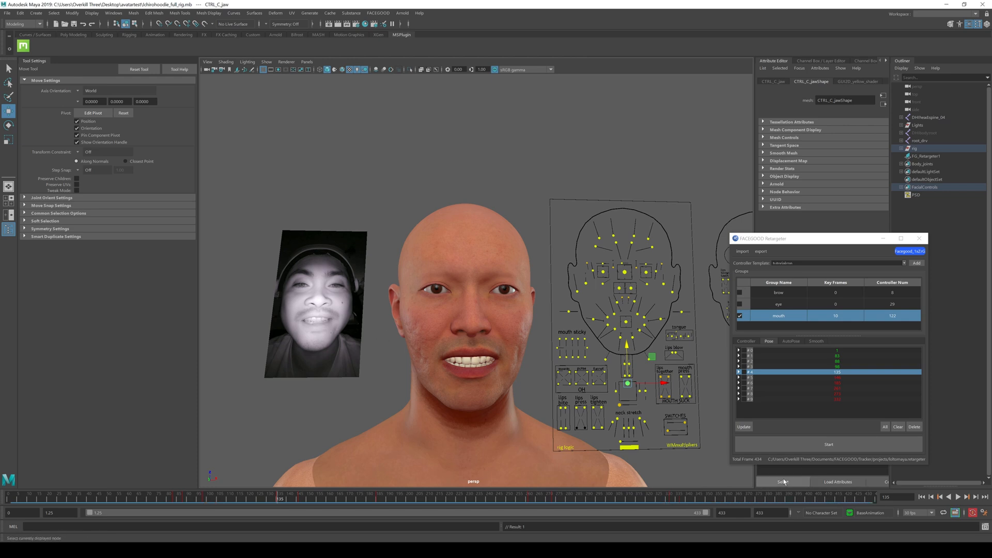
pyautogui.click(744, 427)
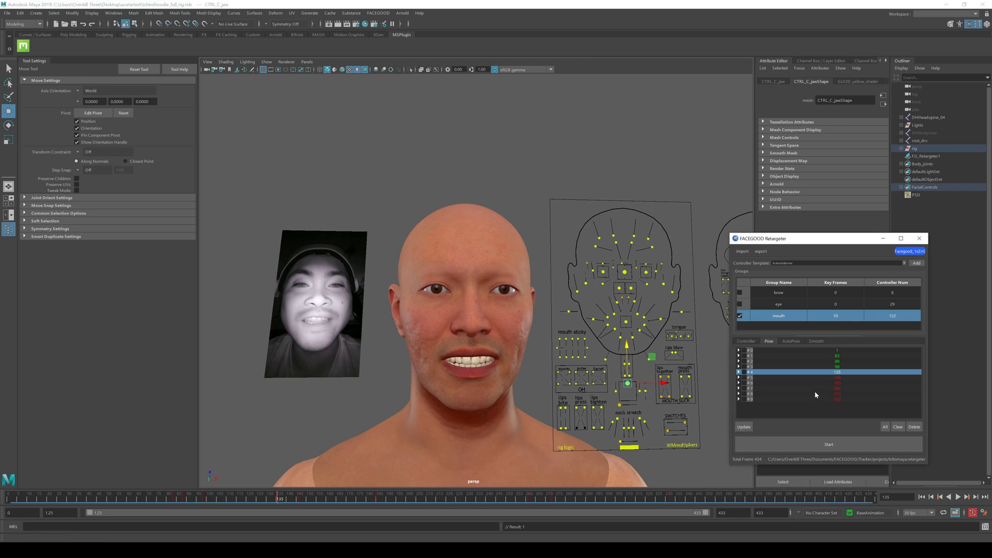
# For frame 146, adjust the mouth press controllers on both sides and lower the jaw controller slightly to part the lips.
pyautogui.click(845, 378)
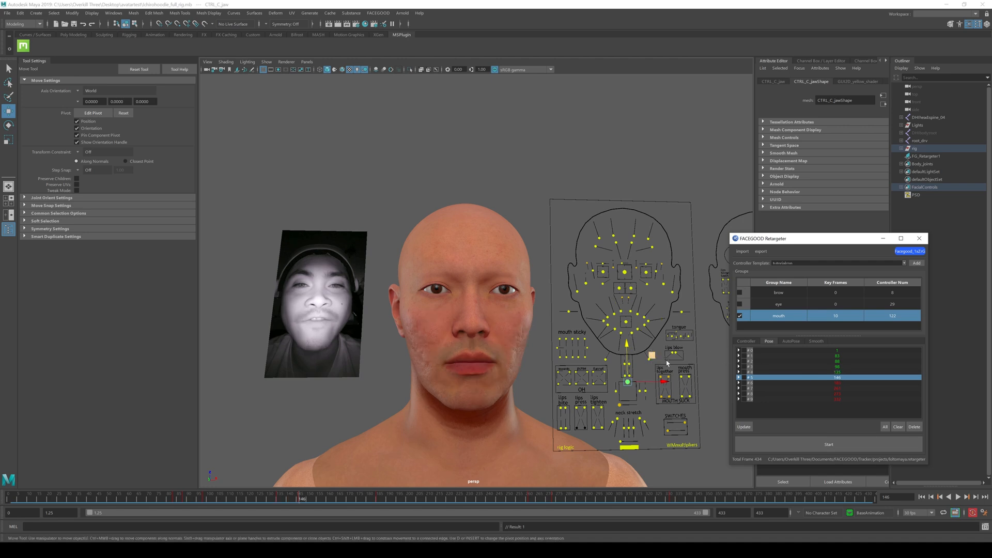
pyautogui.click(681, 376)
pyautogui.moveTo(688, 367)
pyautogui.mouseDown()
pyautogui.moveTo(691, 376)
pyautogui.moveTo(692, 363)
pyautogui.mouseUp()
pyautogui.click(710, 400)
pyautogui.moveTo(699, 404); pyautogui.dragTo(689, 378)
pyautogui.click(628, 382)
pyautogui.click(690, 399)
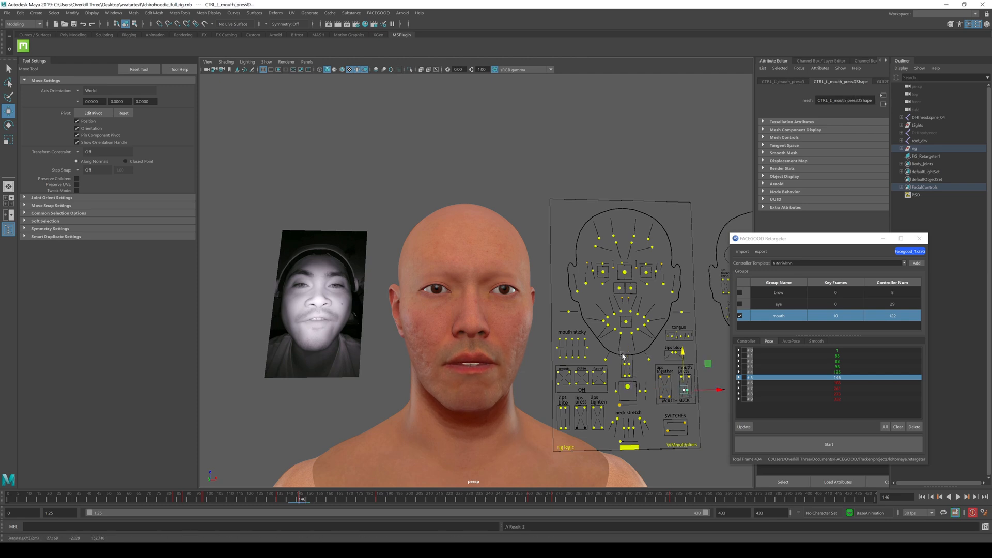
# Raise the upper lip raise controllers on both sides to show the upper teeth for frame 146.
pyautogui.click(621, 312)
pyautogui.moveTo(619, 304); pyautogui.dragTo(636, 296)
pyautogui.click(631, 311)
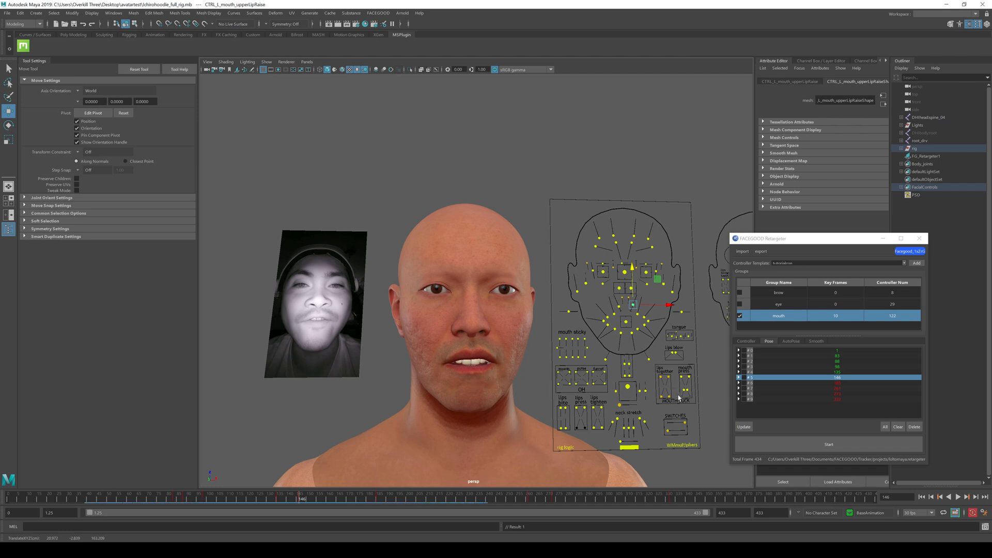
# Adjust and key the upper lip push/pull controllers on the TWEAKERS board for frame 146.
pyautogui.keyDown('alt'); pyautogui.moveTo(714, 361); pyautogui.dragTo(690, 367, button='middle'); pyautogui.keyUp('alt')
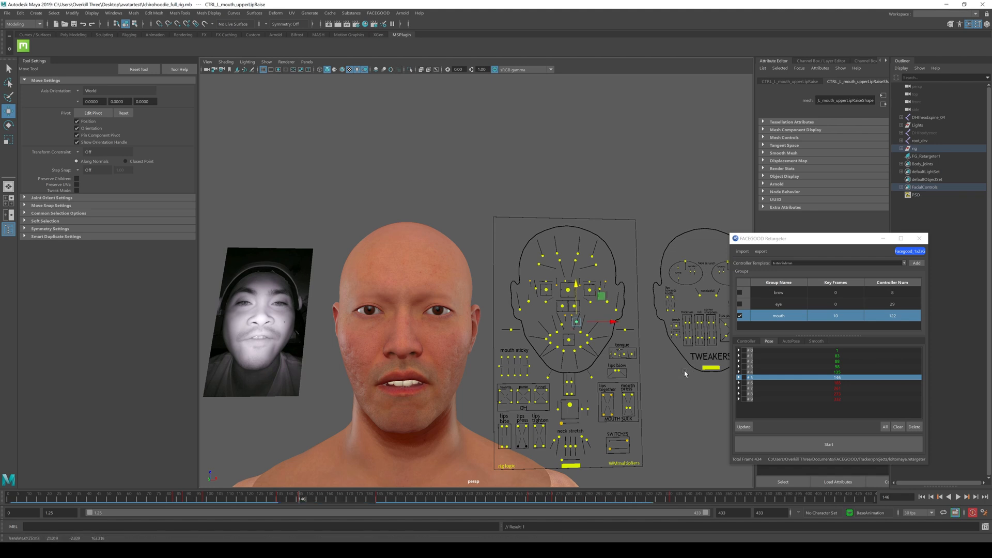
pyautogui.keyDown('alt'); pyautogui.moveTo(683, 370); pyautogui.dragTo(670, 376, button='middle'); pyautogui.keyUp('alt')
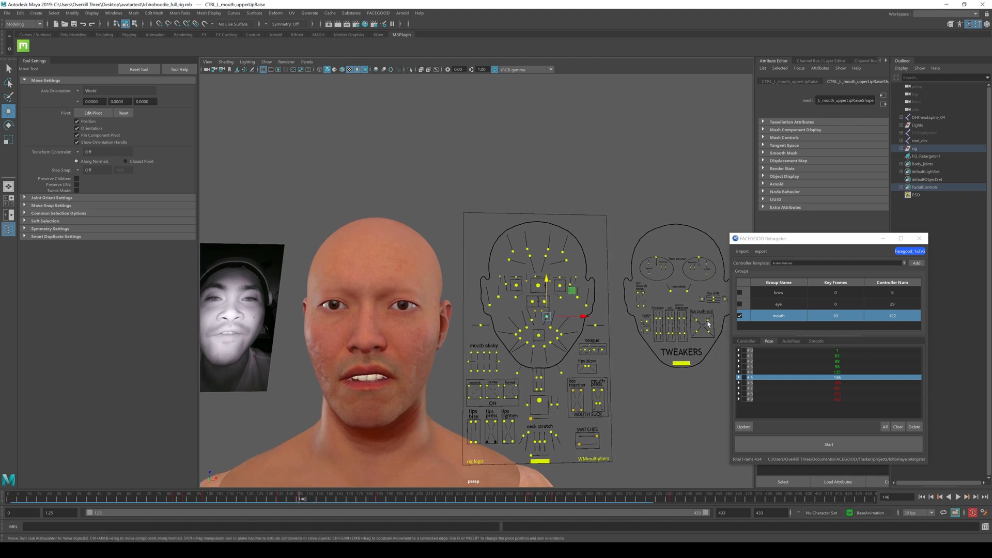
pyautogui.moveTo(718, 326); pyautogui.dragTo(692, 313)
pyautogui.moveTo(703, 308); pyautogui.dragTo(704, 314, button='middle')
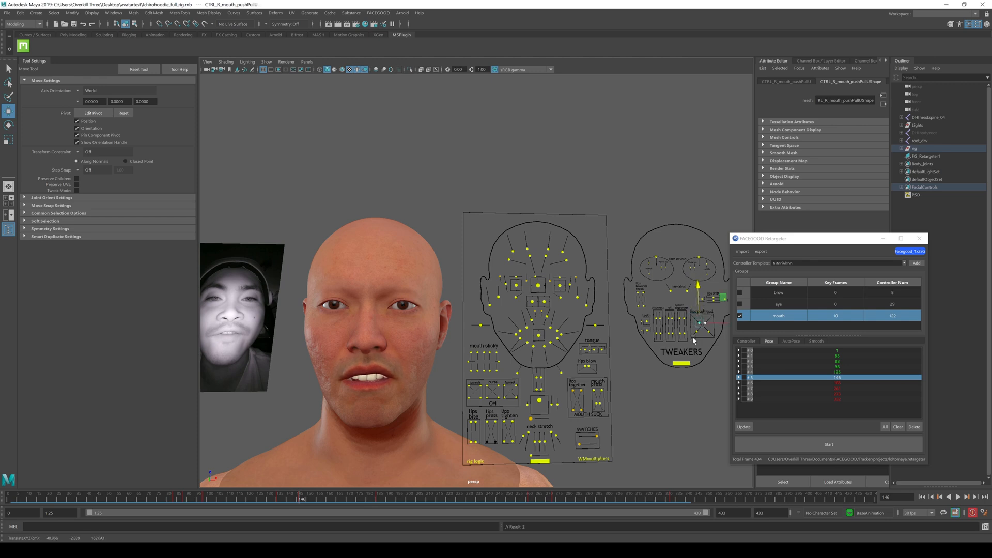
# Undo the last push/pull change on the TWEAKERS board and adjust the mouth towards controllers in the OH group for frame 146.
pyautogui.hotkey('ctrl', 'z')
pyautogui.moveTo(667, 386)
pyautogui.keyDown('alt'); pyautogui.mouseDown(button='middle')
pyautogui.moveTo(685, 381)
pyautogui.moveTo(677, 379)
pyautogui.mouseUp(button='middle'); pyautogui.keyUp('alt')
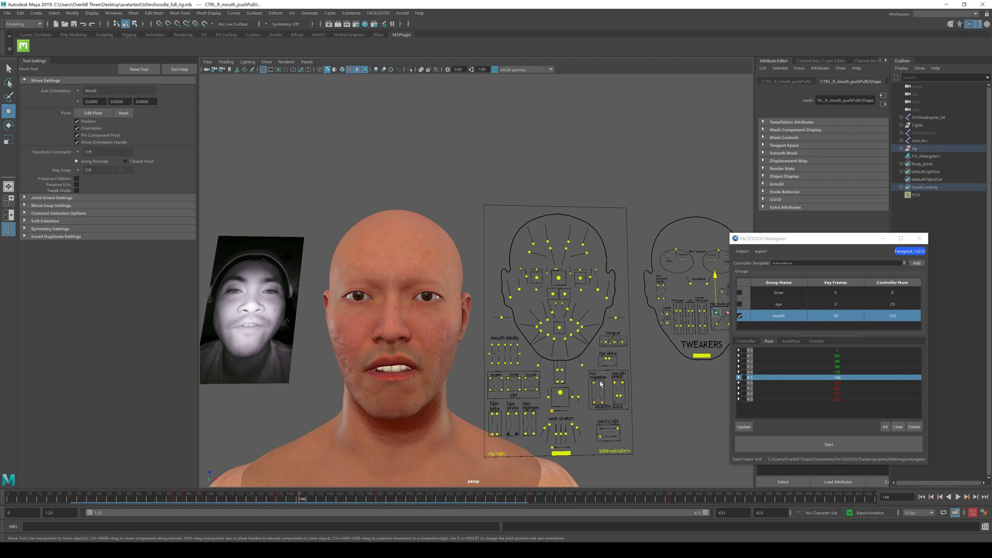
pyautogui.click(494, 379)
pyautogui.moveTo(497, 371); pyautogui.dragTo(496, 363)
pyautogui.click(541, 366)
pyautogui.keyDown('alt'); pyautogui.moveTo(413, 360); pyautogui.dragTo(451, 355, button='middle'); pyautogui.keyUp('alt')
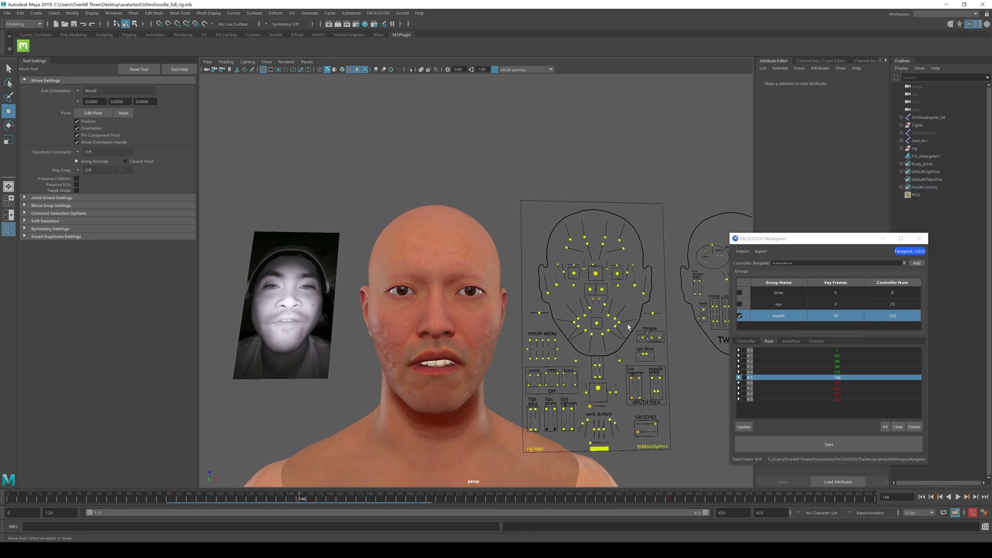
# Move the left upper lip raise controller slightly and key it for frame 146.
pyautogui.click(606, 305)
pyautogui.moveTo(614, 298); pyautogui.dragTo(614, 299, button='middle')
pyautogui.press('s')
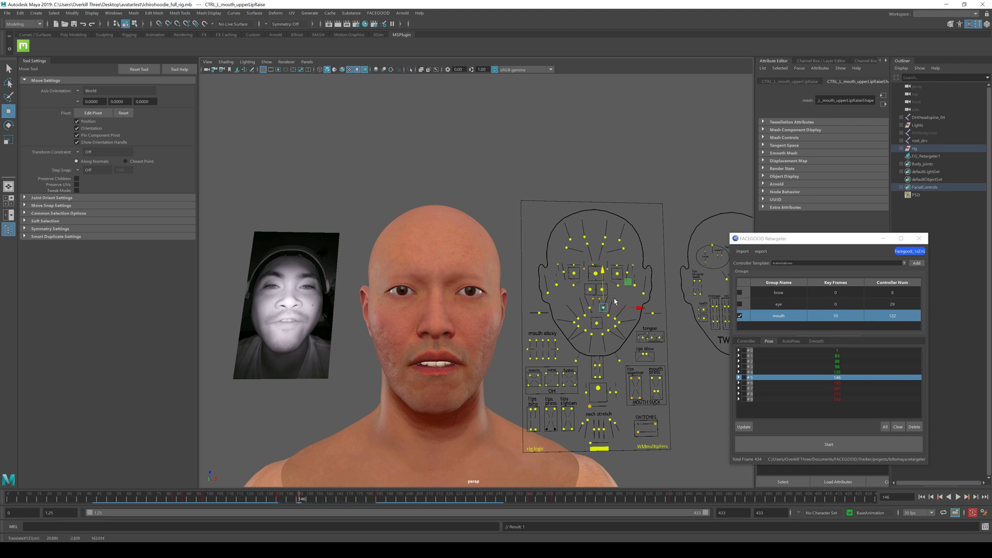
# Fine-tune the left mouth press controllers and nudge the jaw controller for frame 146.
pyautogui.moveTo(648, 372); pyautogui.dragTo(670, 382)
pyautogui.moveTo(657, 364)
pyautogui.mouseDown(button='middle')
pyautogui.moveTo(668, 394)
pyautogui.moveTo(664, 373)
pyautogui.mouseUp(button='middle')
pyautogui.press('s')
pyautogui.press('s')
pyautogui.press('s')
pyautogui.click(683, 402)
pyautogui.hotkey('ctrl', 'z')
pyautogui.hotkey('ctrl', 'z')
pyautogui.moveTo(667, 397); pyautogui.dragTo(652, 386)
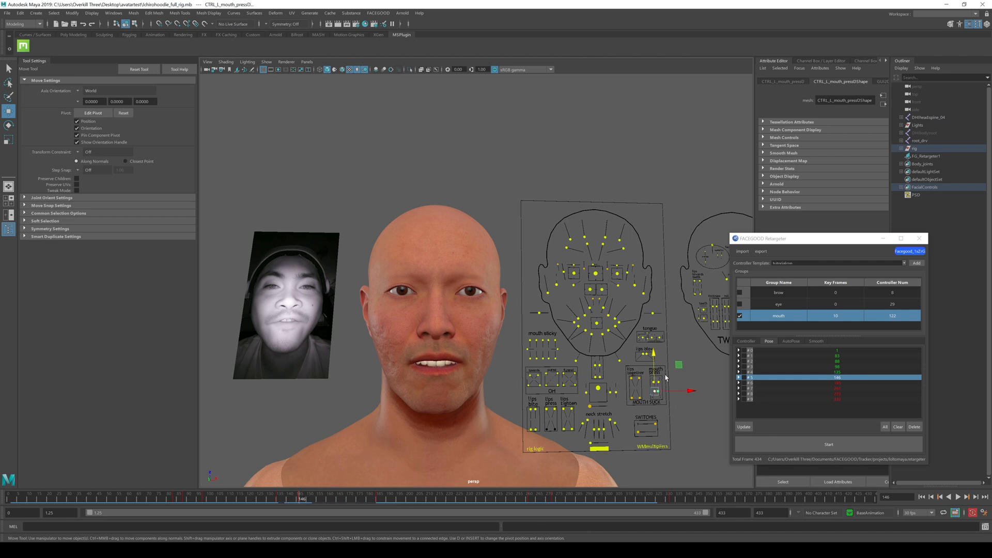
pyautogui.moveTo(662, 370); pyautogui.dragTo(663, 362, button='middle')
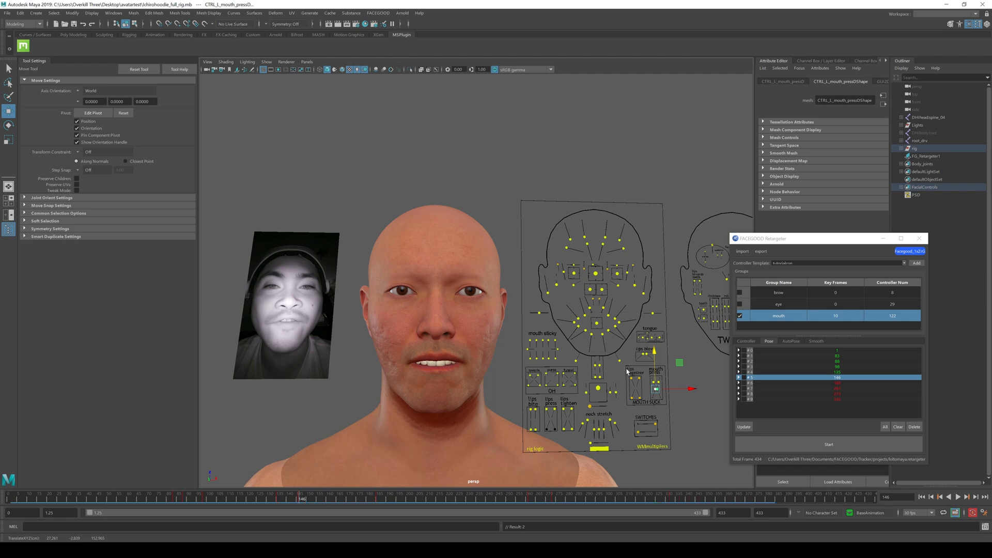
pyautogui.click(603, 392)
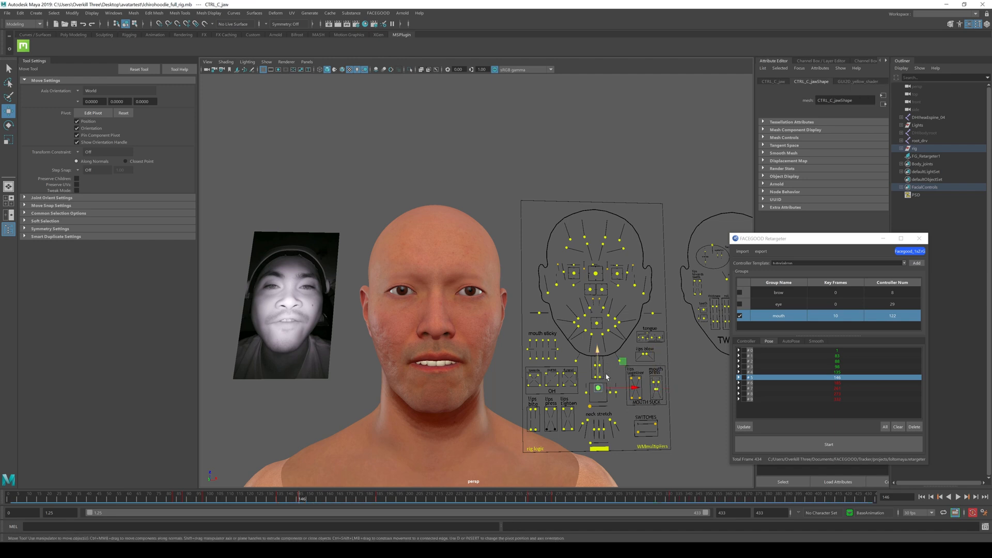
pyautogui.moveTo(604, 376); pyautogui.dragTo(606, 376, button='middle')
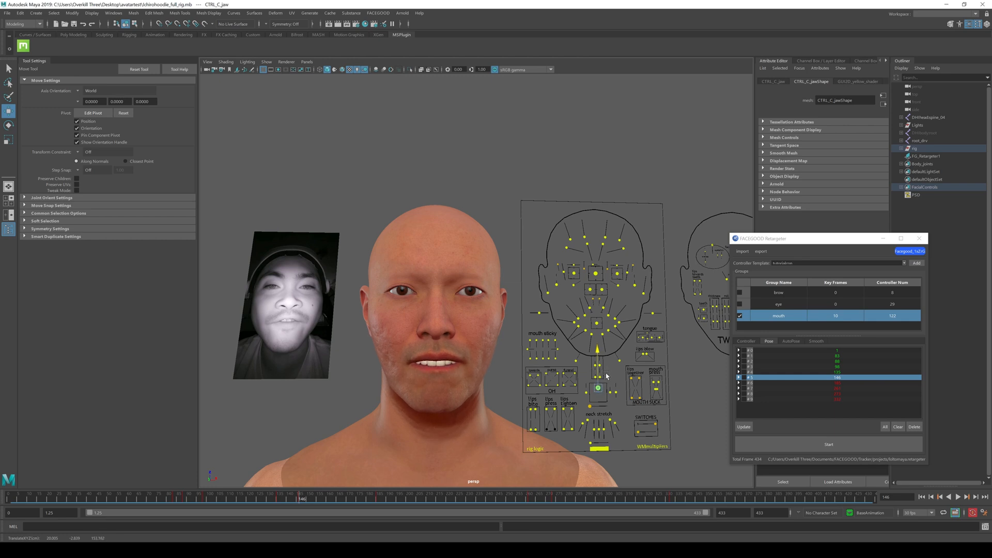
# Raise the upper lip raise controllers on both sides a little more and update frame 146's mouth pose.
pyautogui.click(590, 308)
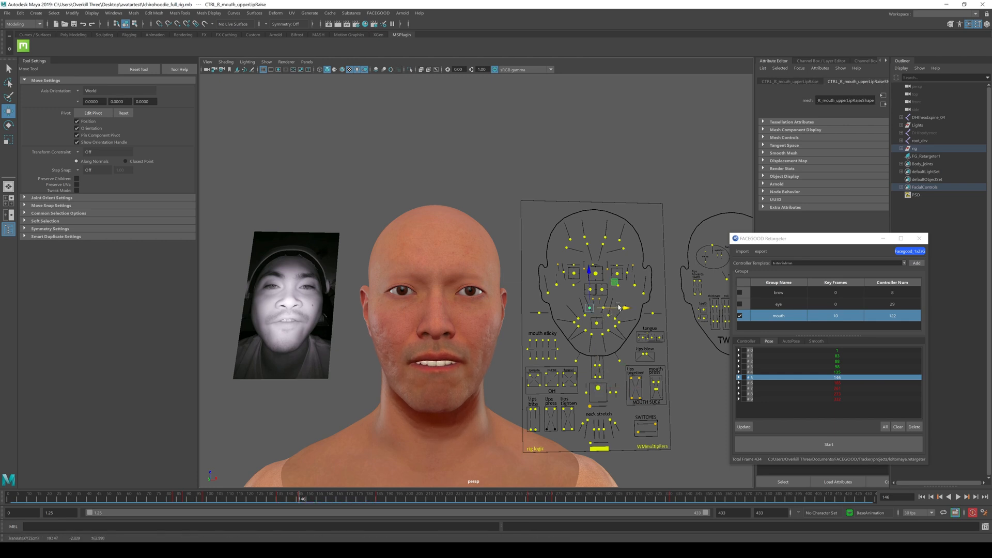
pyautogui.click(605, 304)
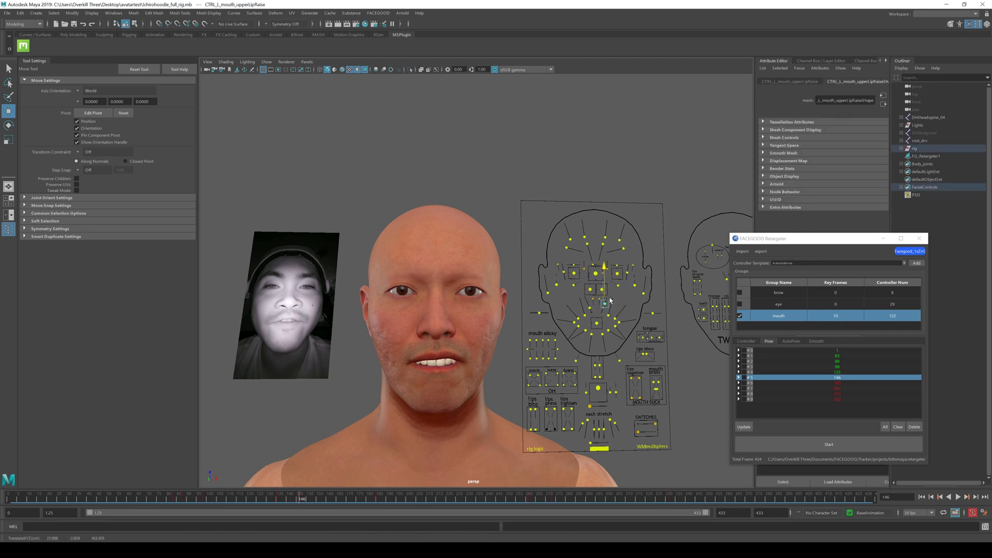
pyautogui.click(590, 308)
pyautogui.moveTo(597, 300); pyautogui.dragTo(597, 296, button='middle')
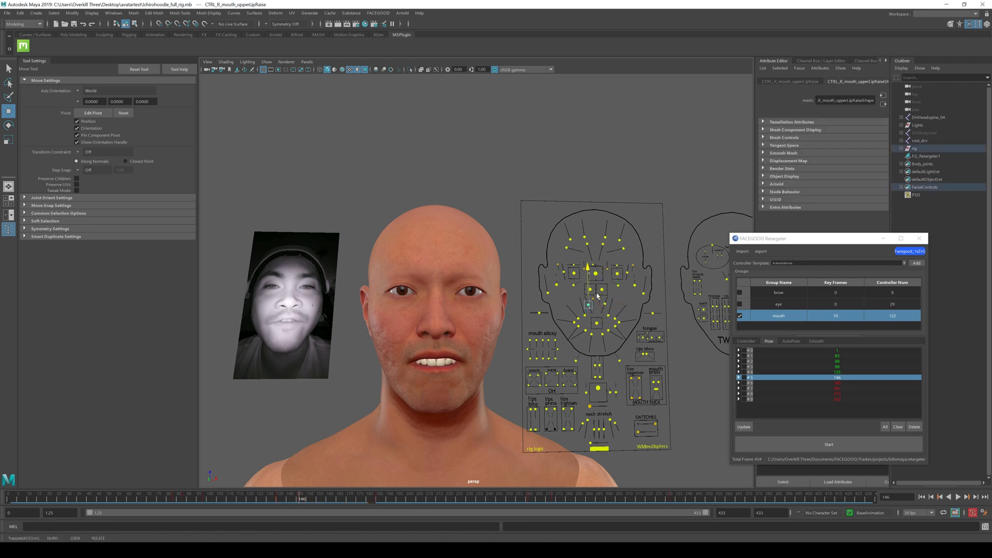
pyautogui.click(697, 359)
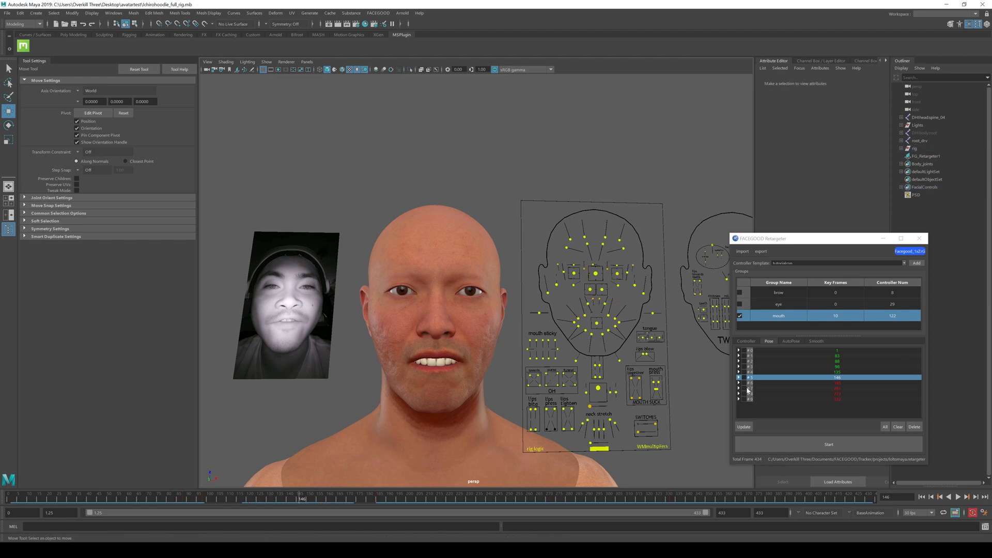
pyautogui.click(744, 427)
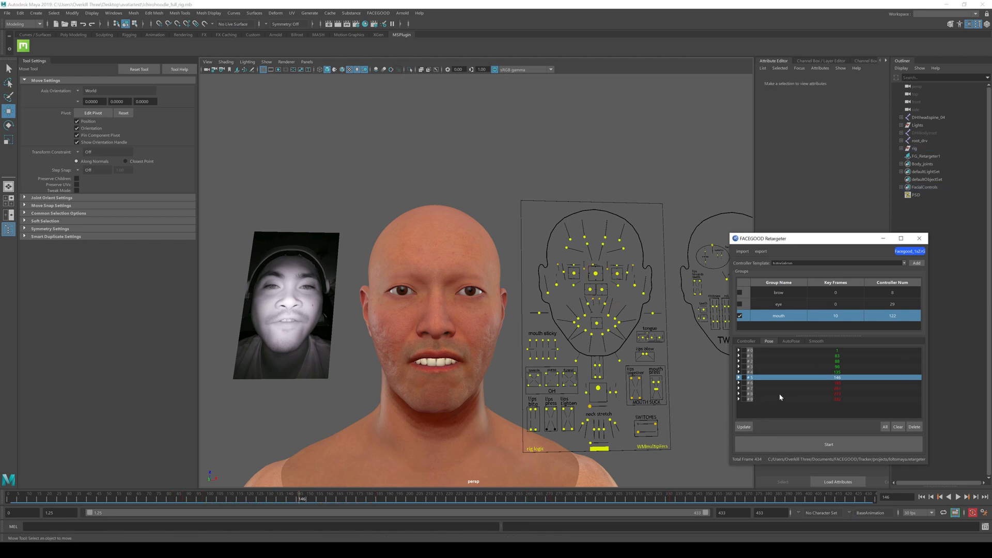
# For frame 185, pull the mouth dimple controllers on both sides outward and lower the jaw controller to open the mouth.
pyautogui.click(757, 383)
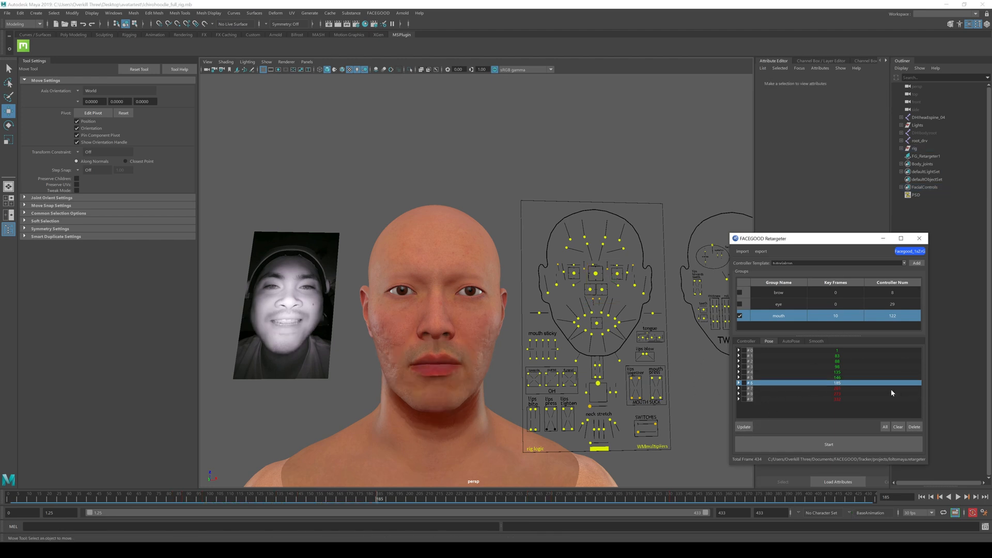
pyautogui.click(585, 329)
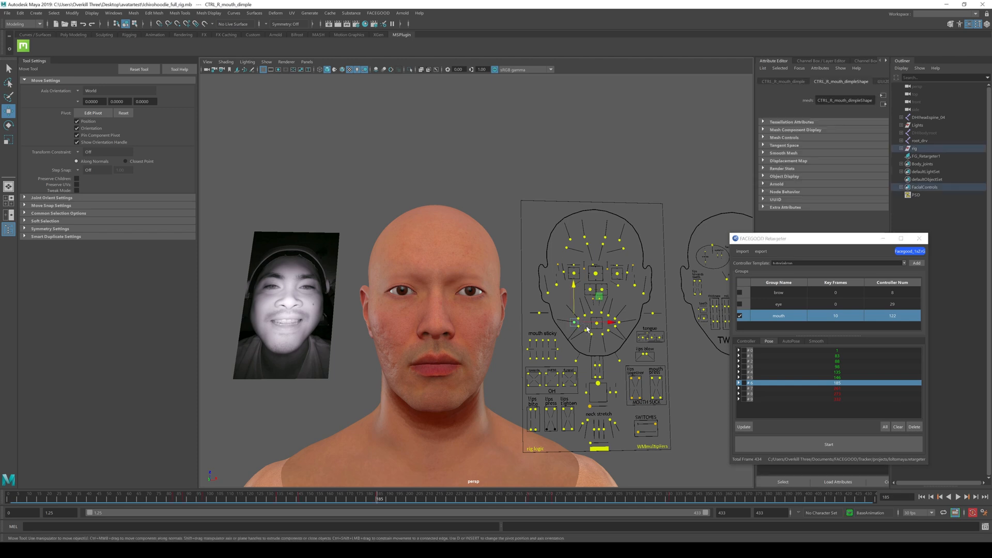
pyautogui.moveTo(613, 323); pyautogui.dragTo(649, 326)
pyautogui.click(620, 324)
pyautogui.click(600, 384)
pyautogui.moveTo(604, 370); pyautogui.dragTo(607, 379)
pyautogui.click(632, 321)
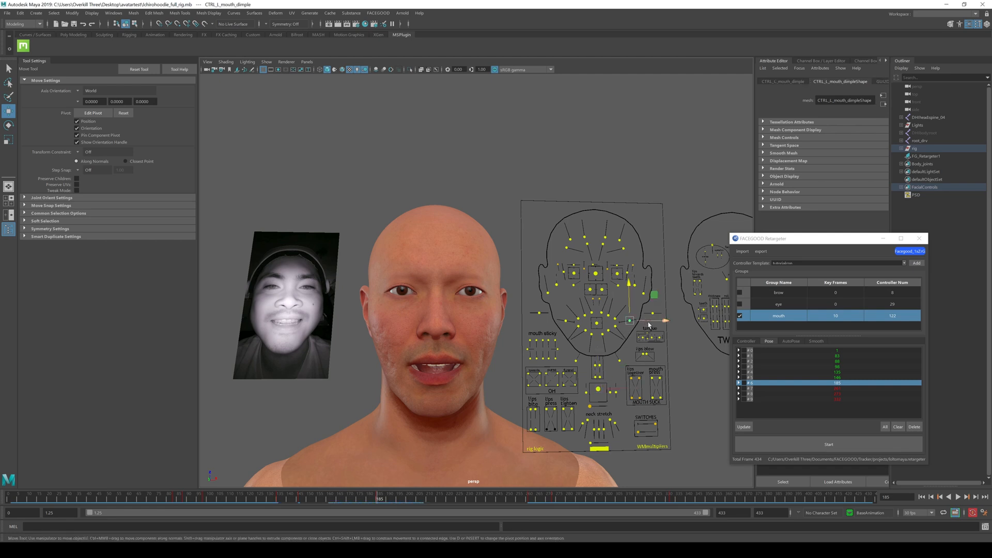
pyautogui.click(564, 321)
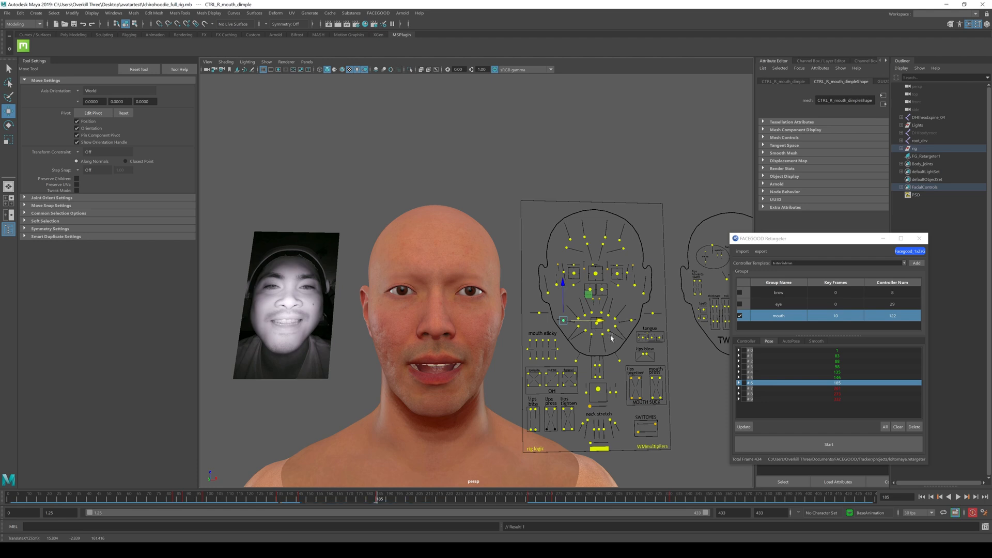
# Adjust the upper lip raise and lower lip depress controllers to bare the teeth, and raise the jaw to bring them together for frame 185.
pyautogui.click(588, 306)
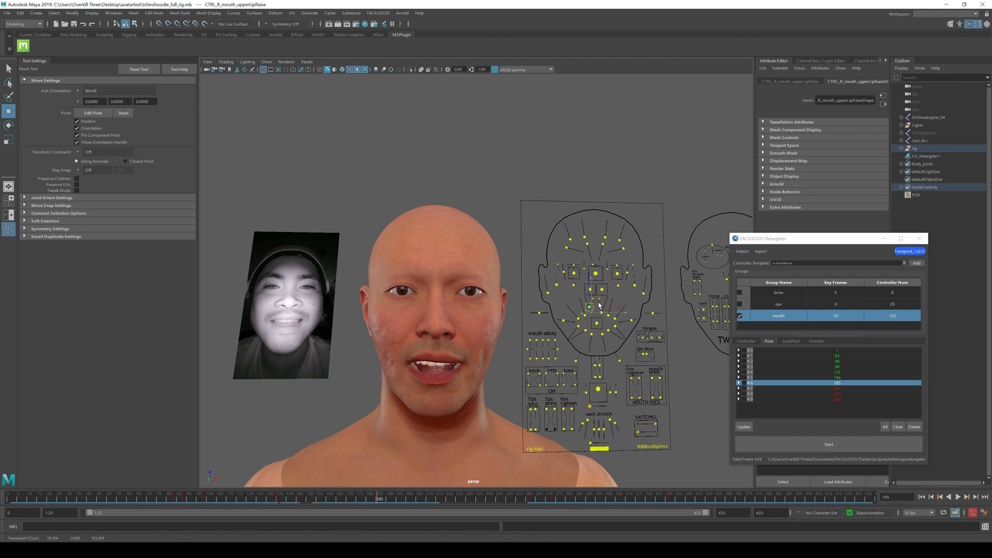
pyautogui.click(603, 305)
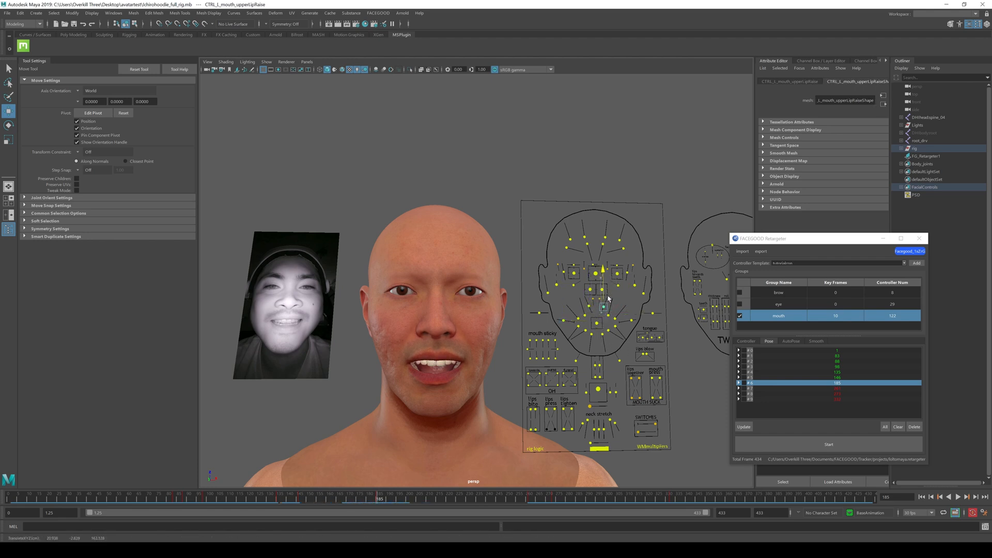
pyautogui.moveTo(608, 298); pyautogui.dragTo(609, 298)
pyautogui.click(591, 336)
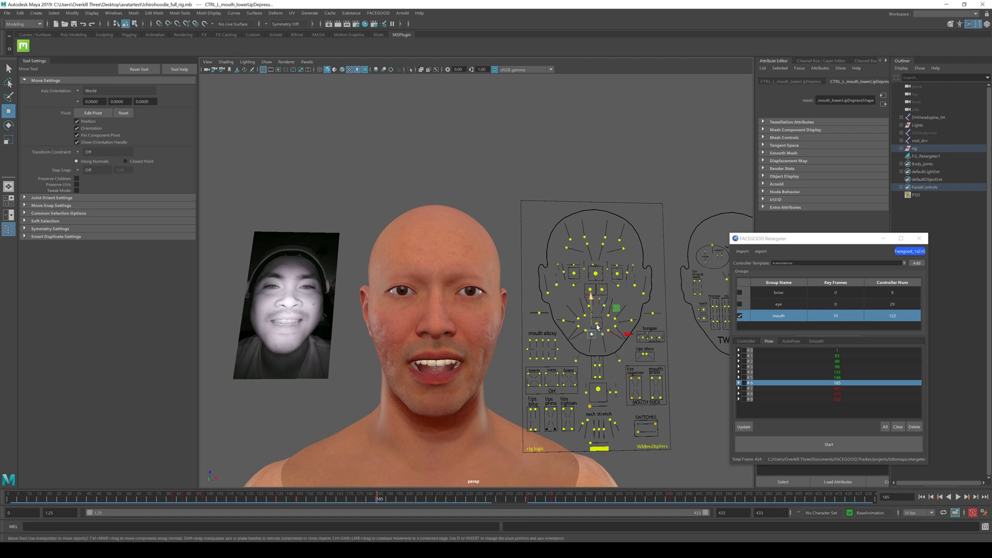
pyautogui.moveTo(599, 330); pyautogui.dragTo(601, 338)
pyautogui.click(600, 390)
pyautogui.moveTo(606, 373); pyautogui.dragTo(604, 369)
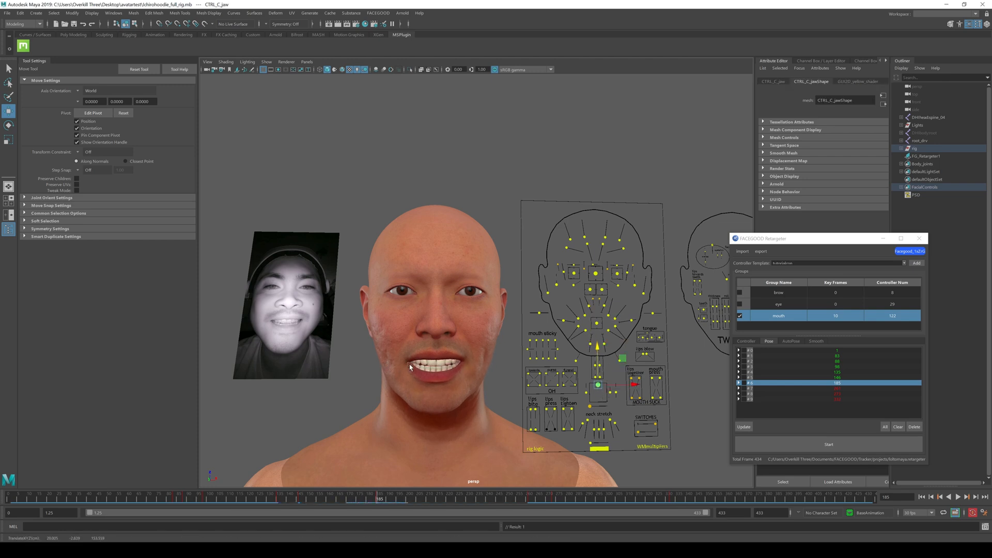
# Pull the mouth corner pull controllers on both sides into a smile and update frame 185's mouth pose.
pyautogui.click(571, 324)
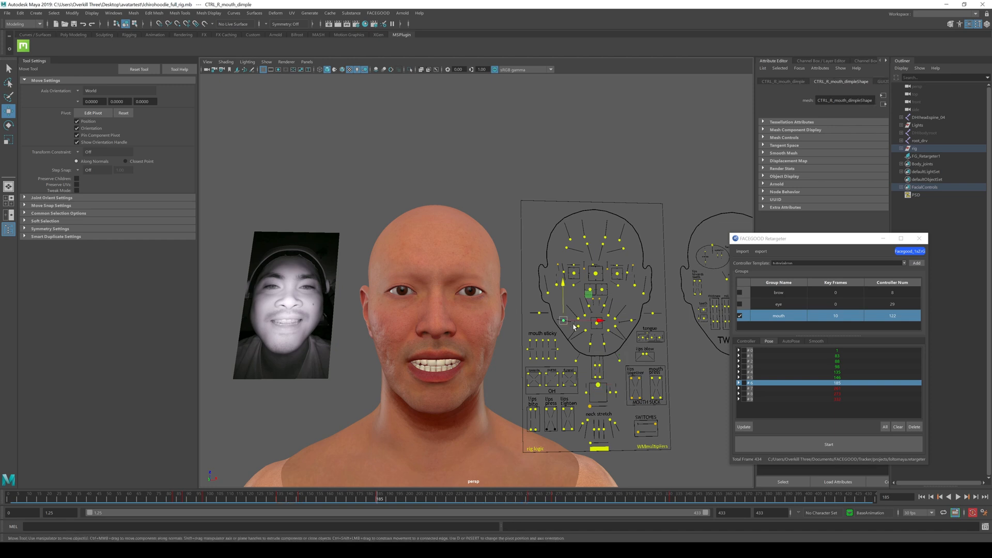
pyautogui.click(579, 321)
pyautogui.moveTo(580, 321); pyautogui.dragTo(587, 312)
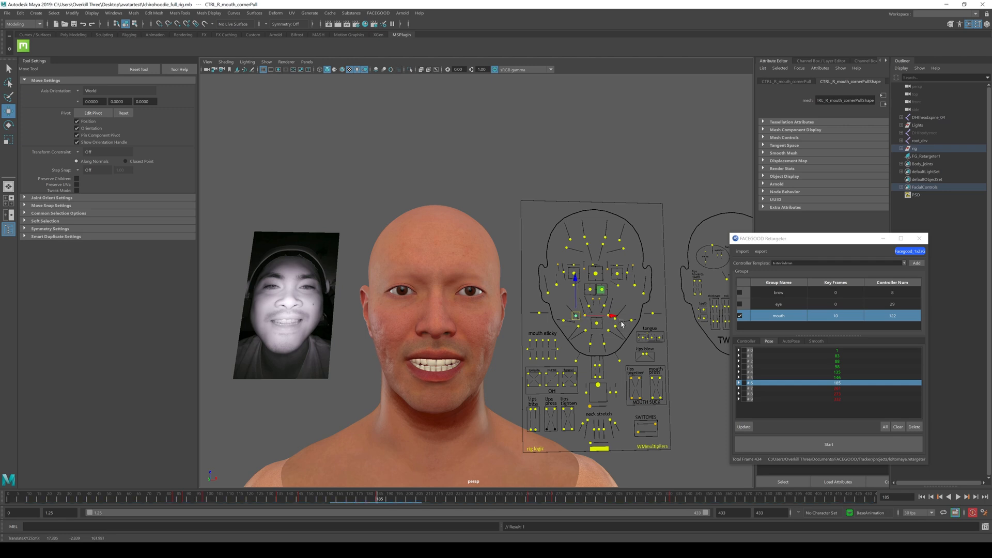
pyautogui.click(621, 313)
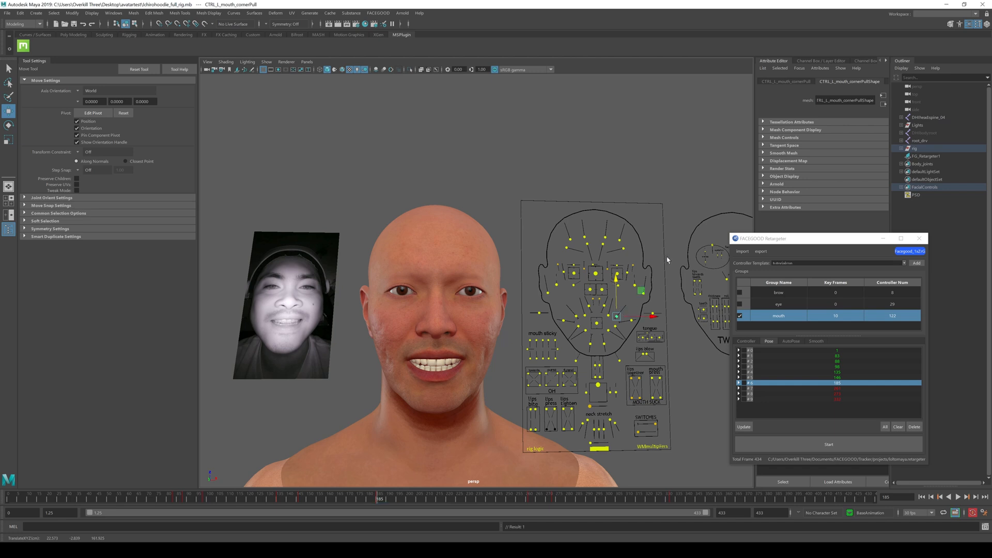
pyautogui.click(750, 427)
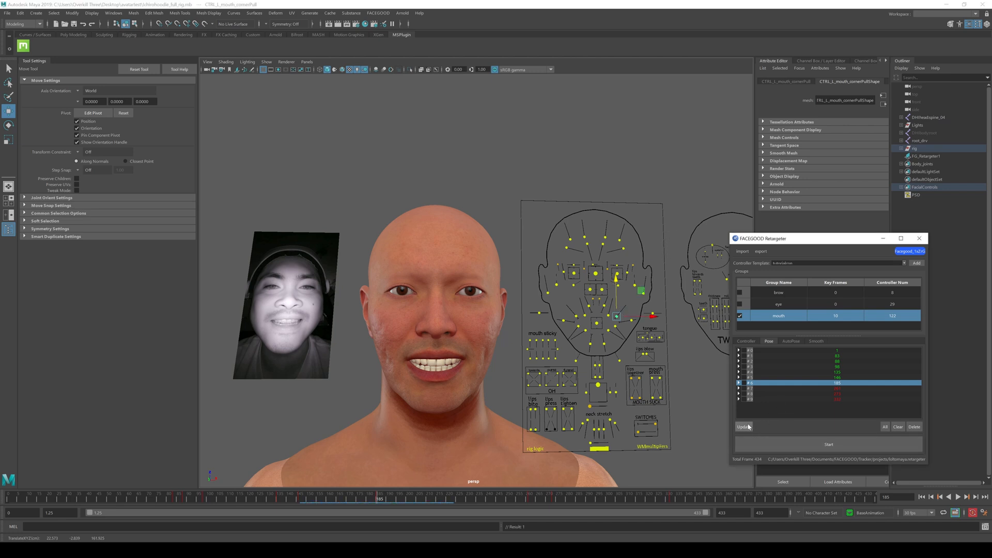
# For frame 261, adjust the mouth press controllers and lower the jaw controller slightly to part the lips.
pyautogui.click(761, 389)
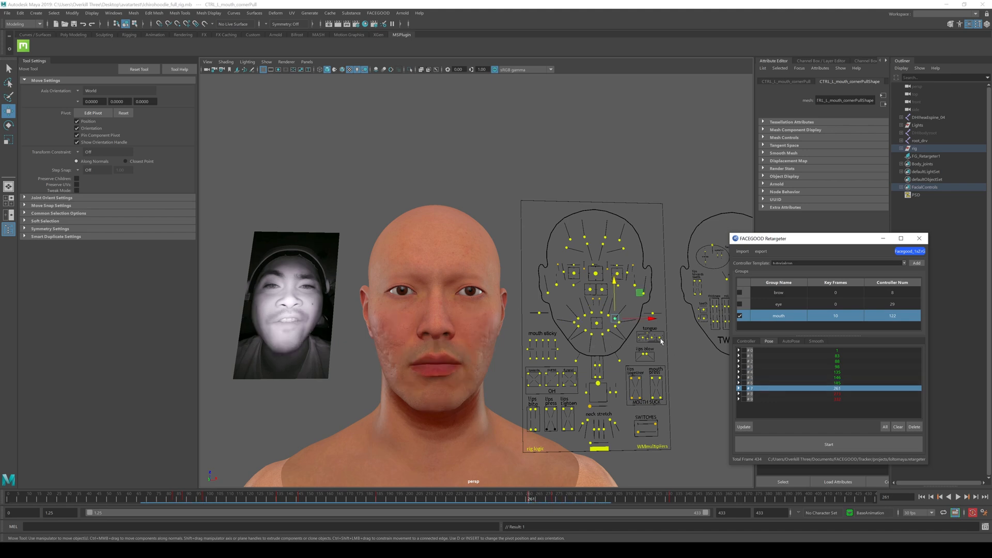
pyautogui.moveTo(648, 392); pyautogui.dragTo(657, 373)
pyautogui.moveTo(589, 386); pyautogui.dragTo(605, 379)
pyautogui.moveTo(595, 315); pyautogui.dragTo(608, 297)
pyautogui.moveTo(605, 395)
pyautogui.mouseDown()
pyautogui.moveTo(594, 385)
pyautogui.moveTo(605, 378)
pyautogui.mouseUp()
# Raise the upper lip raise controllers on both sides to show the upper teeth for frame 261.
pyautogui.moveTo(596, 313); pyautogui.dragTo(585, 305)
pyautogui.moveTo(590, 307); pyautogui.dragTo(588, 306)
pyautogui.click(603, 305)
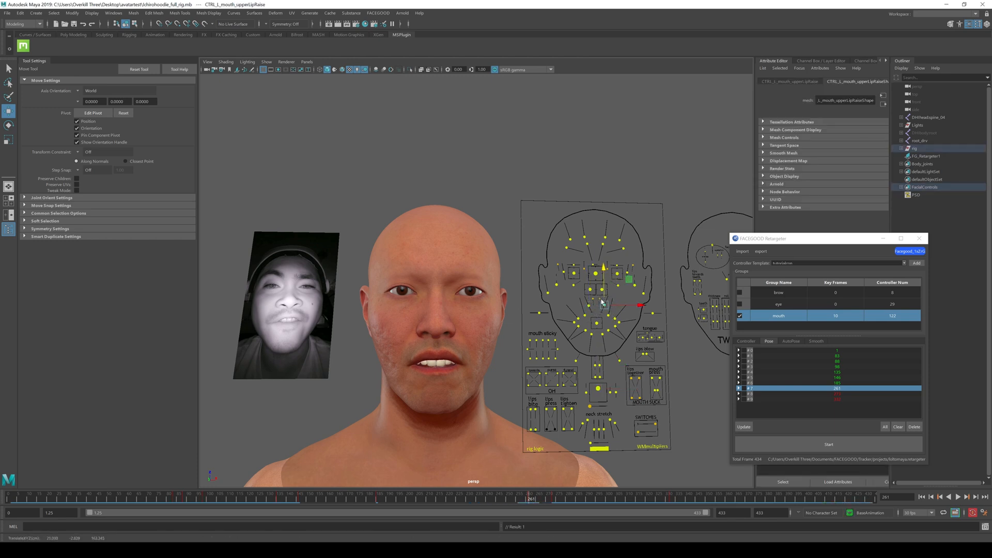
pyautogui.click(594, 299)
pyautogui.moveTo(605, 276); pyautogui.dragTo(606, 276)
pyautogui.click(620, 319)
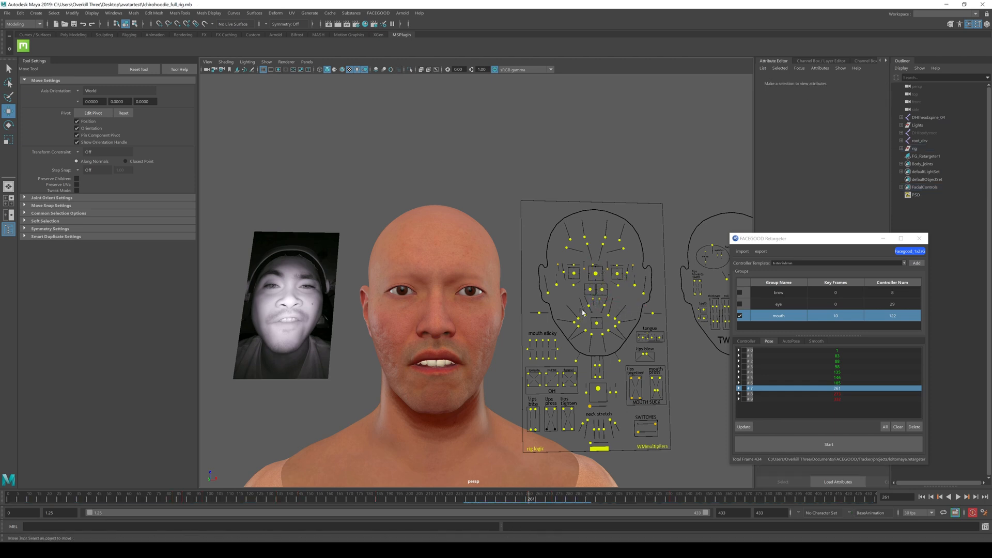
# Try the left sharp corner pull controller, undo it, and raise the left upper lip raise controller slightly instead for frame 261.
pyautogui.click(610, 311)
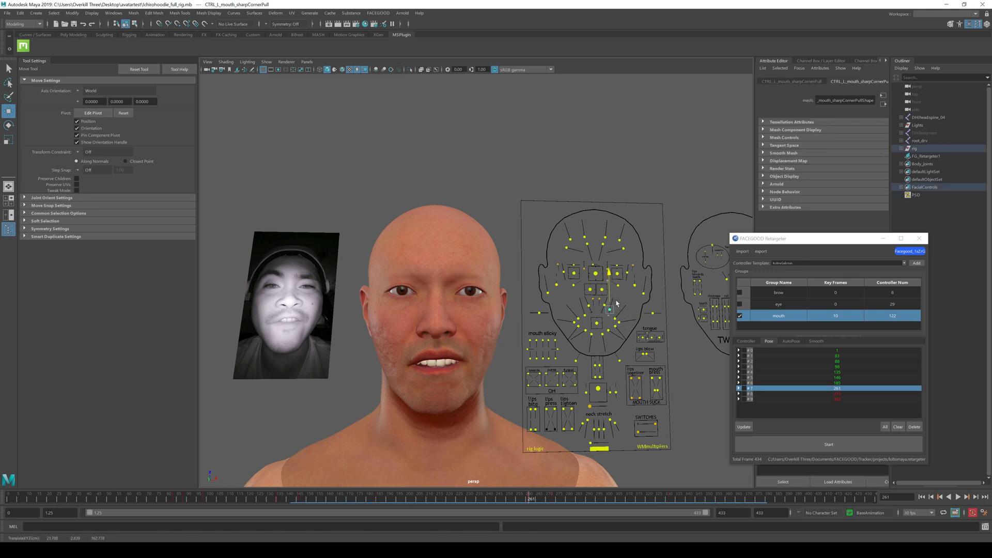
pyautogui.hotkey('ctrl', 'z')
pyautogui.click(605, 304)
pyautogui.moveTo(605, 304); pyautogui.dragTo(609, 300)
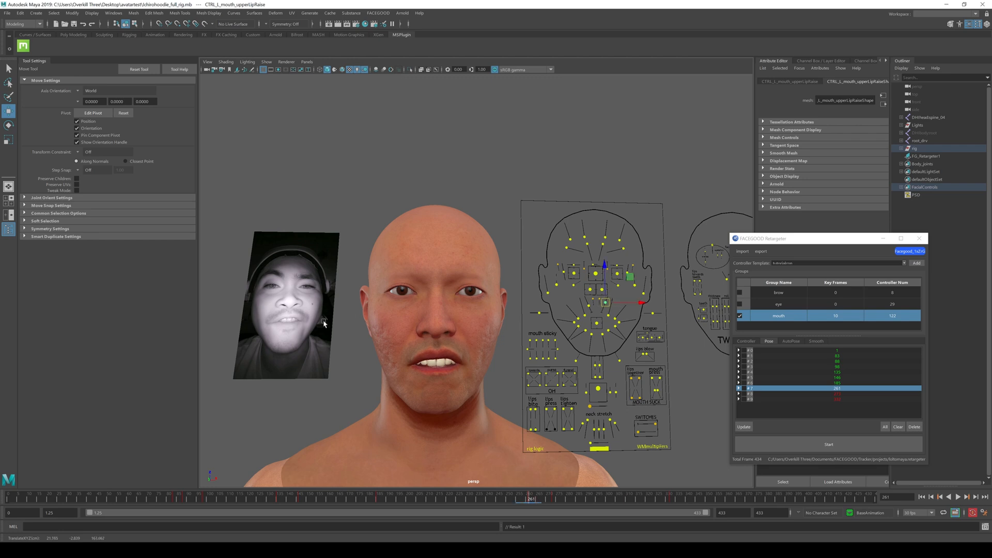
# Shift the jaw controller slightly sideways and update frame 261's mouth pose.
pyautogui.click(598, 387)
pyautogui.moveTo(604, 387); pyautogui.dragTo(604, 388)
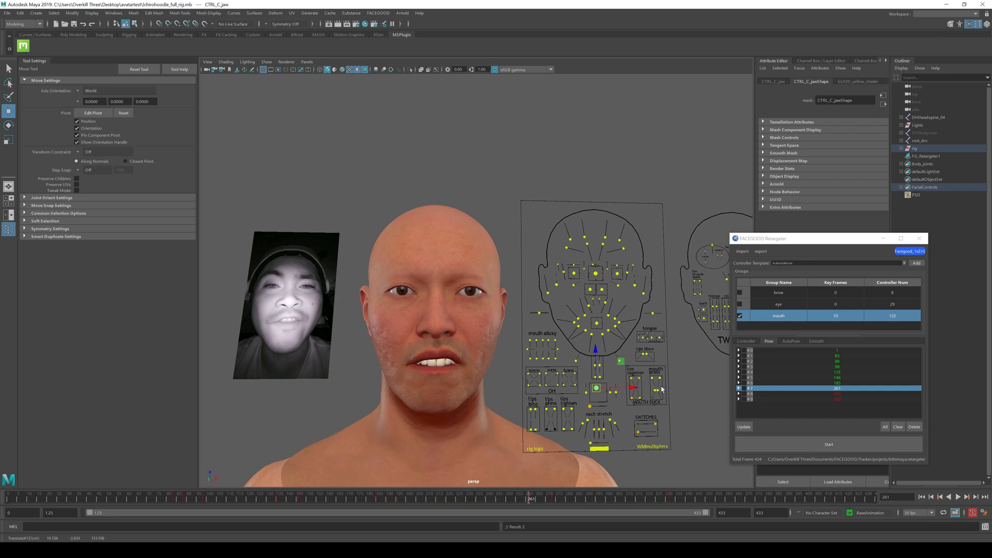
pyautogui.click(740, 429)
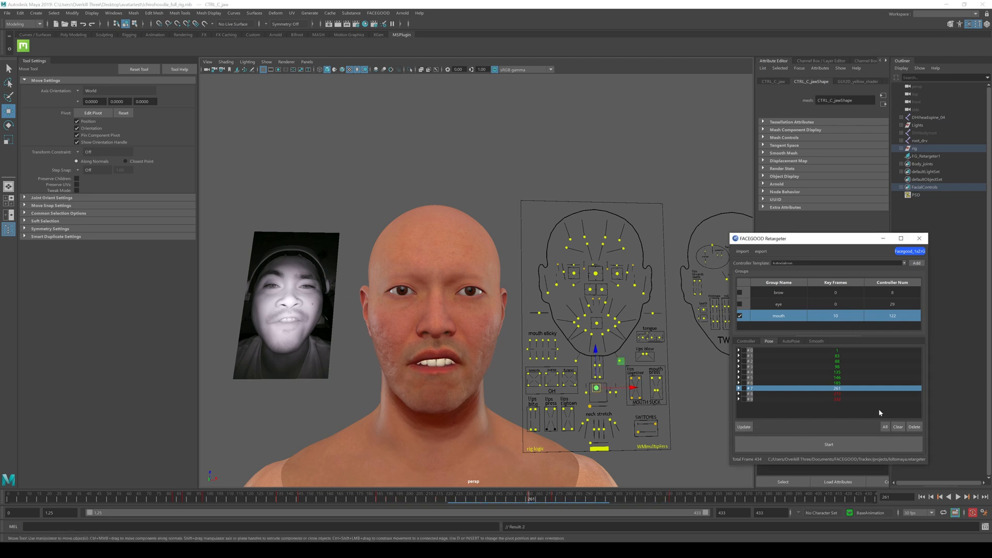
# For frame 273, adjust the mouth purse controllers in the OH group and lower the jaw controller to open the mouth.
pyautogui.click(833, 394)
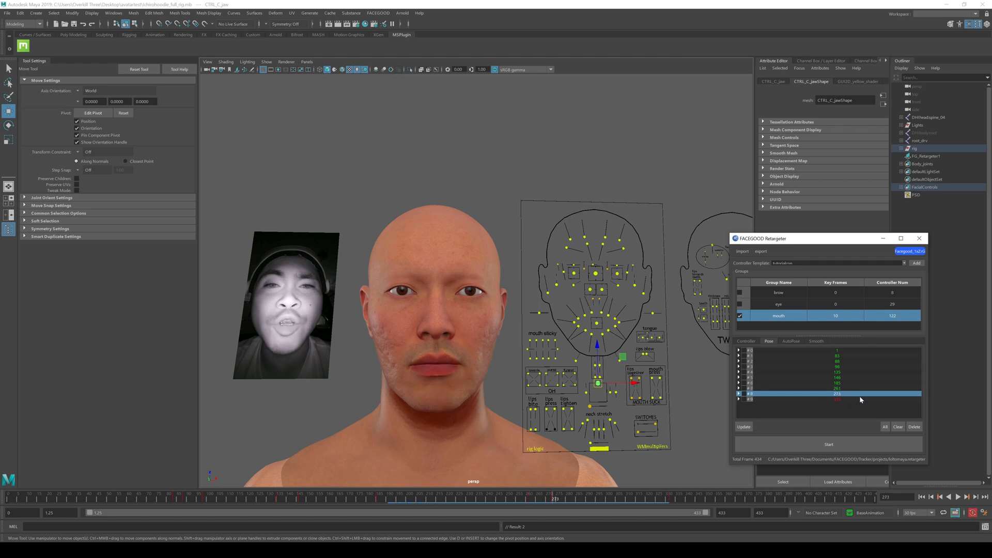
pyautogui.click(551, 378)
pyautogui.moveTo(551, 377); pyautogui.dragTo(556, 375)
pyautogui.click(597, 367)
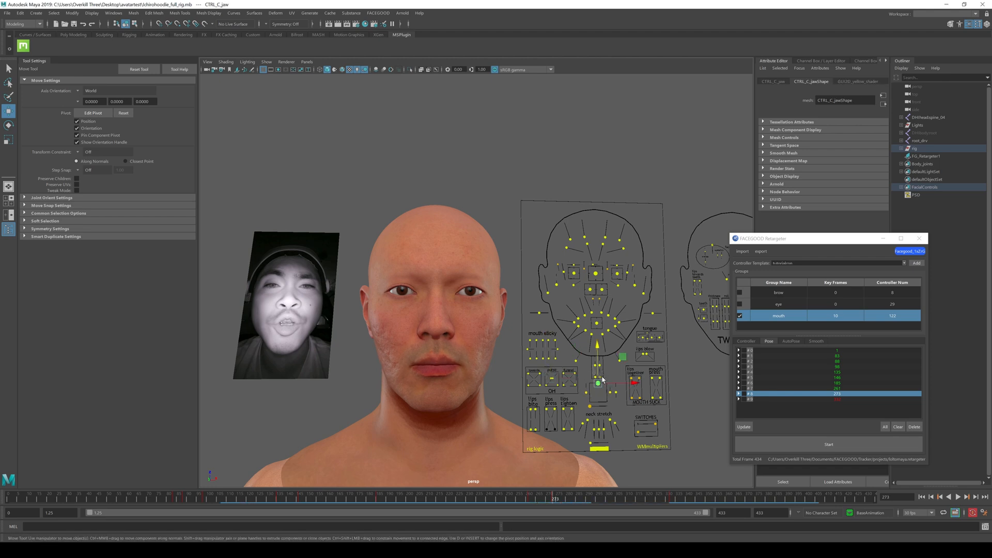
pyautogui.click(599, 383)
pyautogui.moveTo(600, 364); pyautogui.dragTo(604, 376)
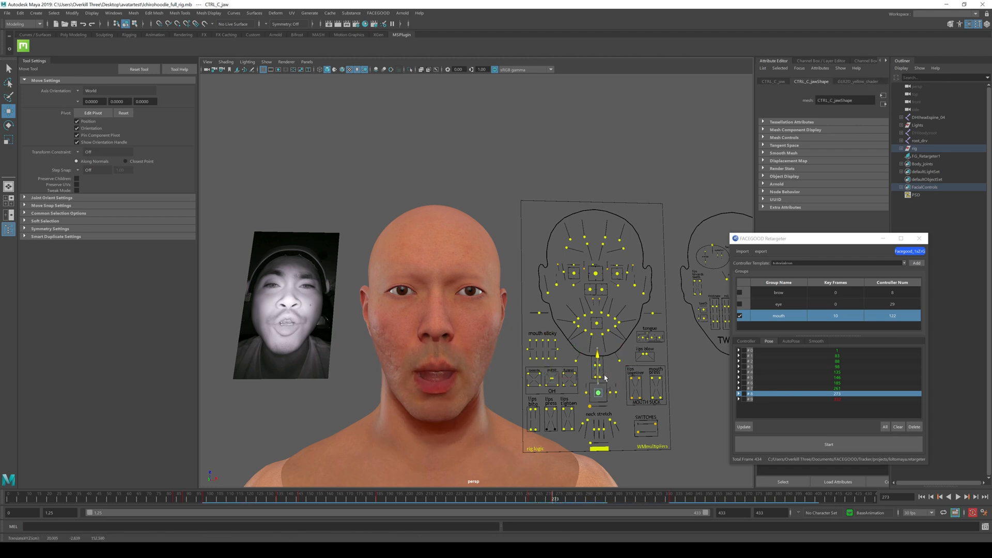
# Raise the upper lip raise controllers for frame 273 to lift the upper lip.
pyautogui.click(601, 312)
pyautogui.moveTo(601, 305); pyautogui.dragTo(598, 283)
pyautogui.moveTo(594, 279); pyautogui.dragTo(594, 287, button='middle')
# Adjust the upper and lower mouth funnel controllers in the OH group on both sides for frame 273.
pyautogui.click(568, 378)
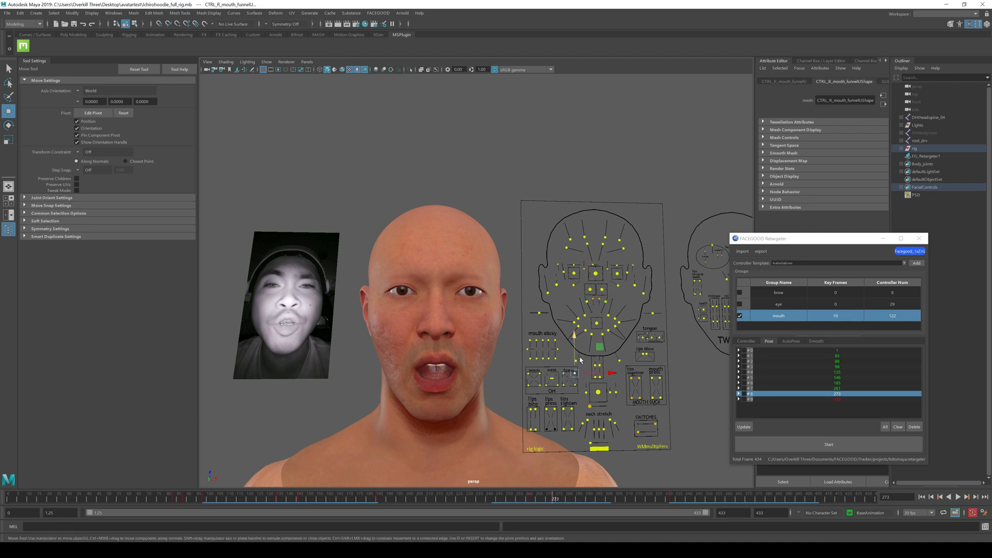
pyautogui.moveTo(584, 377); pyautogui.dragTo(584, 377, button='middle')
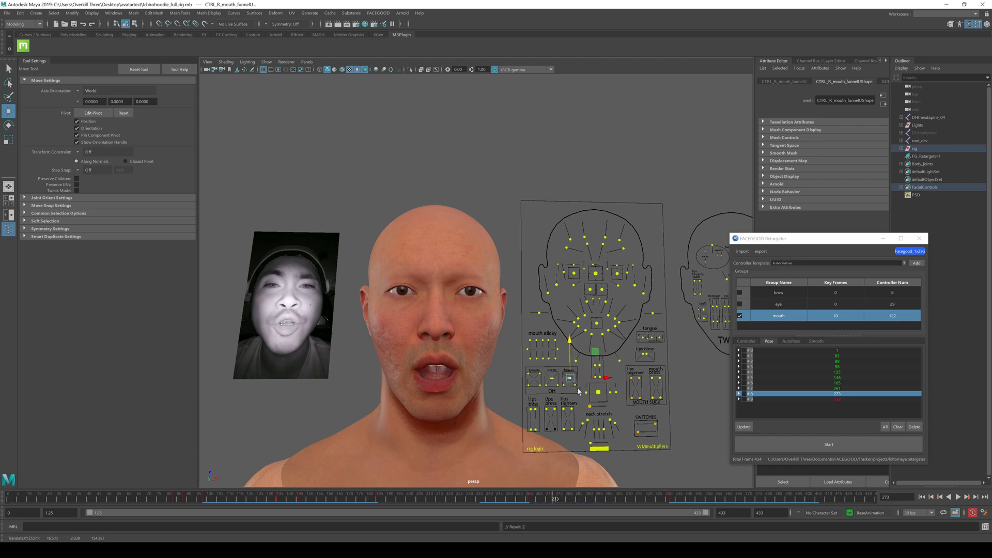
pyautogui.moveTo(561, 383); pyautogui.dragTo(584, 391)
pyautogui.moveTo(573, 368); pyautogui.dragTo(572, 362, button='middle')
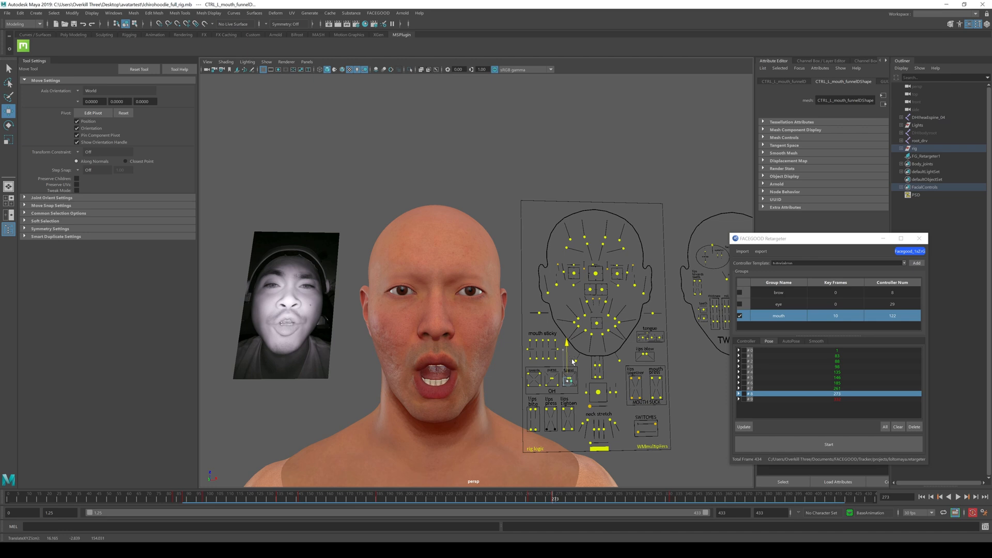
# Raise the jaw controller to partly close the mouth and fine-tune the lower mouth purse controllers for frame 273.
pyautogui.click(597, 392)
pyautogui.moveTo(606, 393); pyautogui.dragTo(607, 378, button='middle')
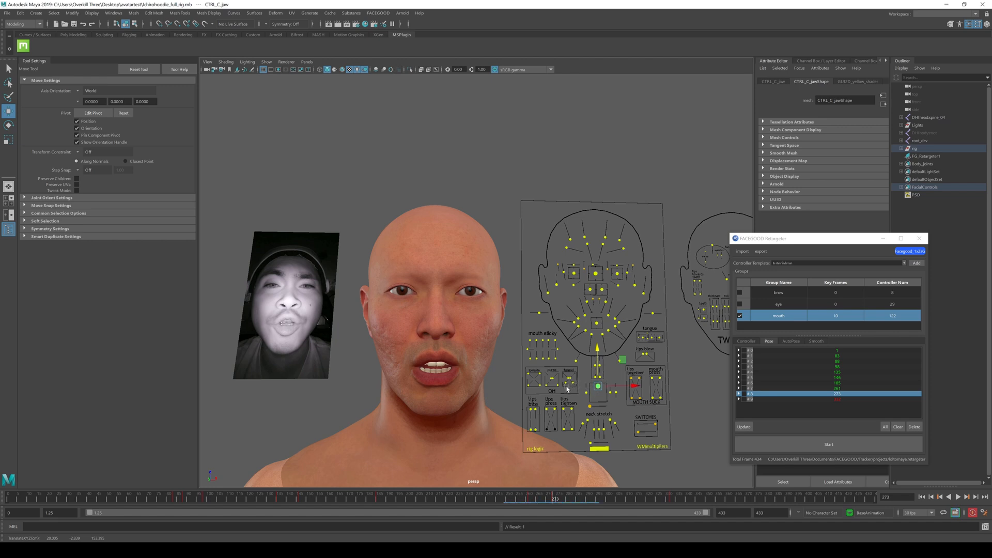
pyautogui.moveTo(567, 390); pyautogui.dragTo(558, 371)
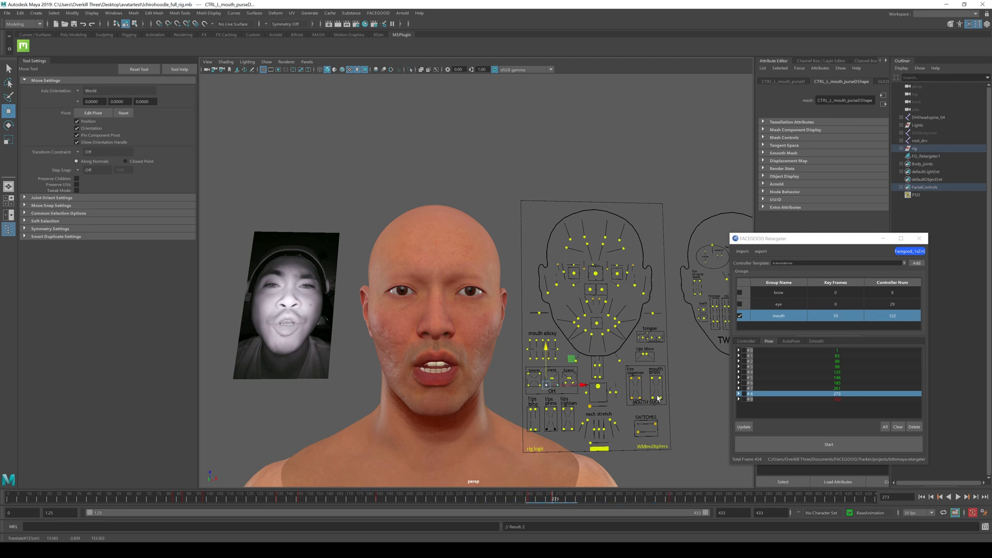
# Adjust the upper lip raise controllers slightly on both sides and update frame 273's mouth pose.
pyautogui.click(586, 297)
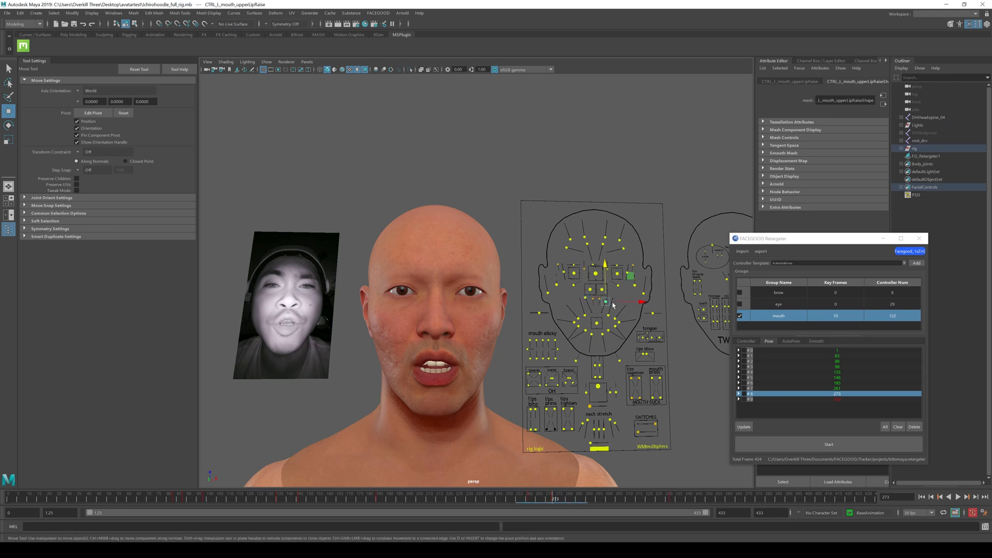
pyautogui.click(608, 295)
pyautogui.moveTo(614, 291); pyautogui.dragTo(614, 294)
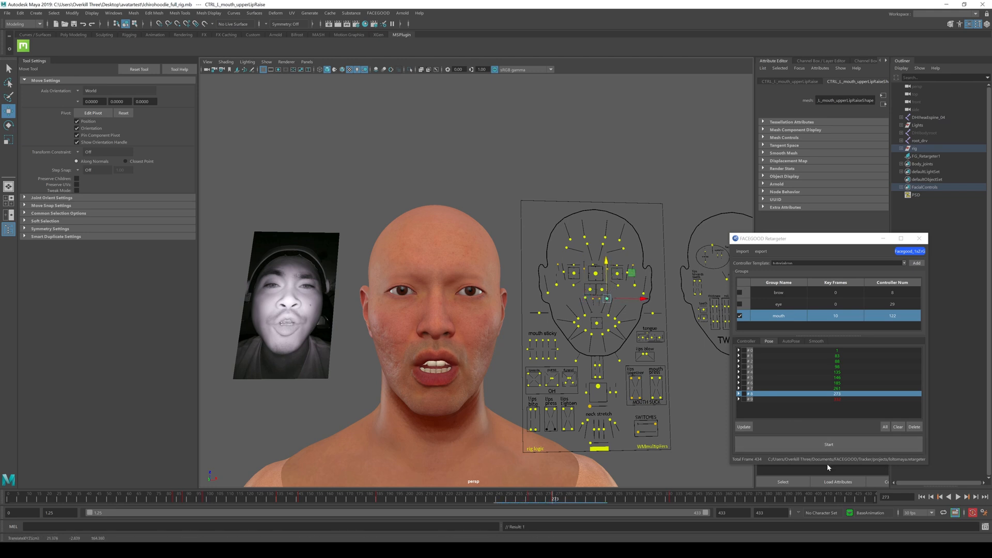
pyautogui.click(743, 427)
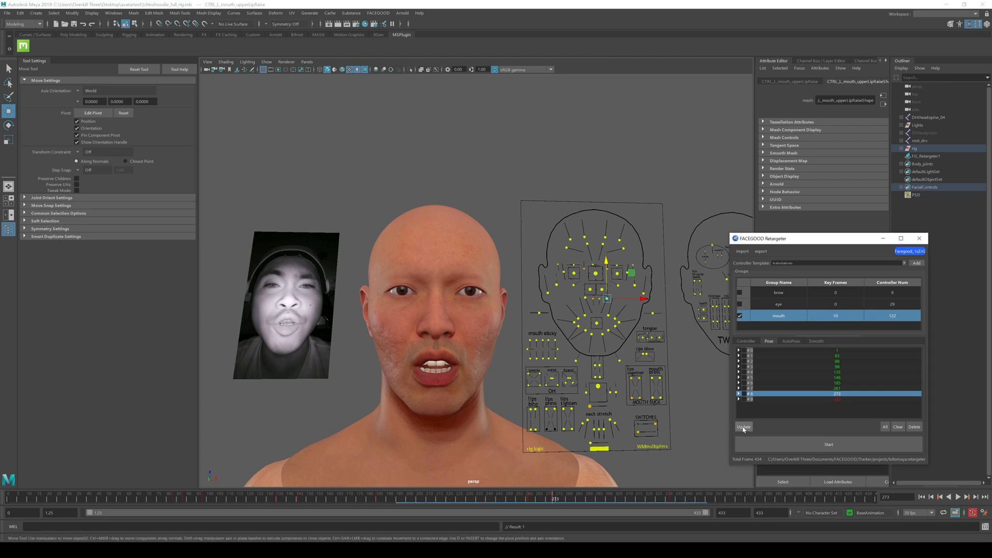
# For frame 332, adjust the mouth purse controllers in the OH group and set the jaw controller for a slightly open mouth.
pyautogui.click(835, 399)
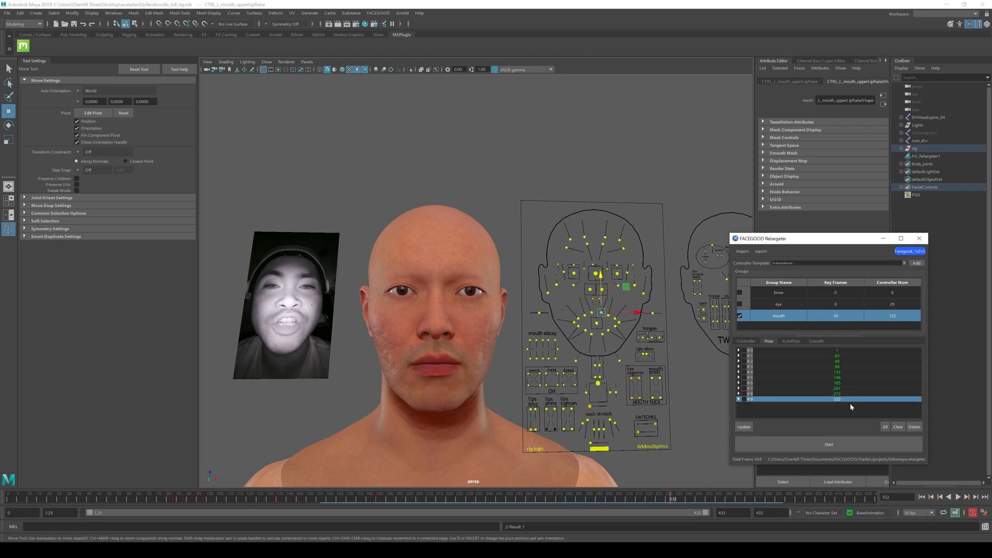
pyautogui.moveTo(560, 367); pyautogui.dragTo(556, 347)
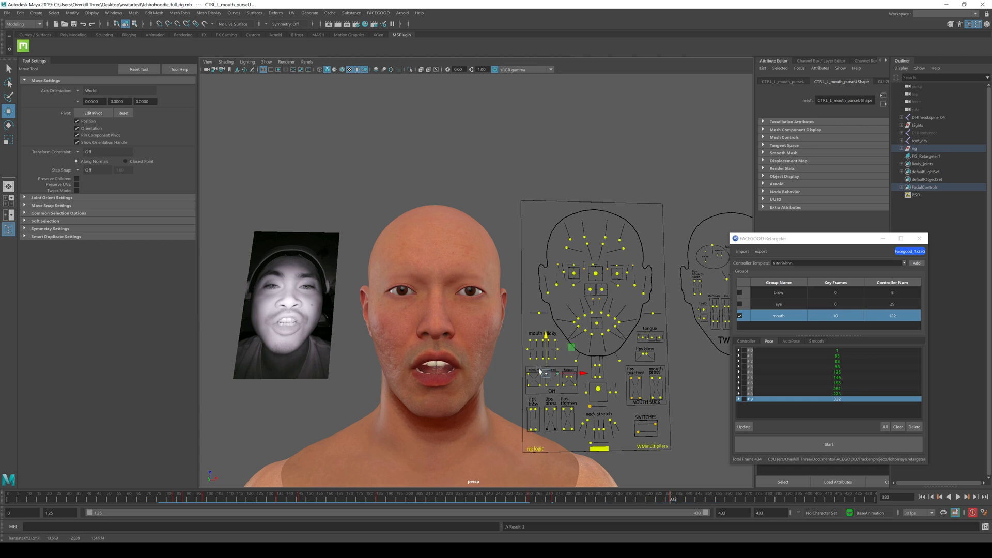
pyautogui.moveTo(545, 379); pyautogui.dragTo(537, 357)
pyautogui.moveTo(536, 353); pyautogui.dragTo(536, 352)
pyautogui.click(551, 381)
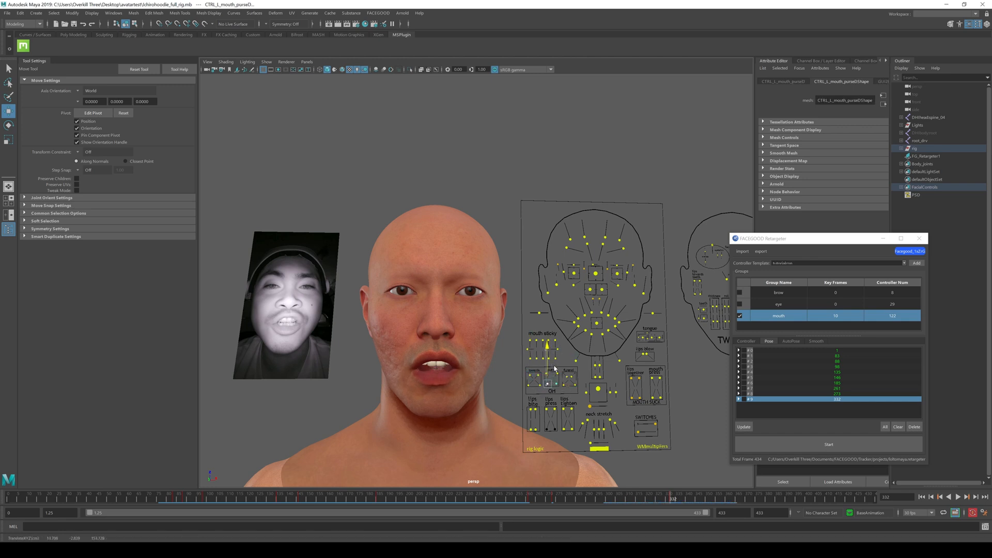
pyautogui.click(607, 390)
pyautogui.moveTo(607, 390); pyautogui.dragTo(606, 371)
# Lower the lower lip depress controllers on both sides to expose the lower teeth for frame 332.
pyautogui.click(591, 334)
pyautogui.click(600, 335)
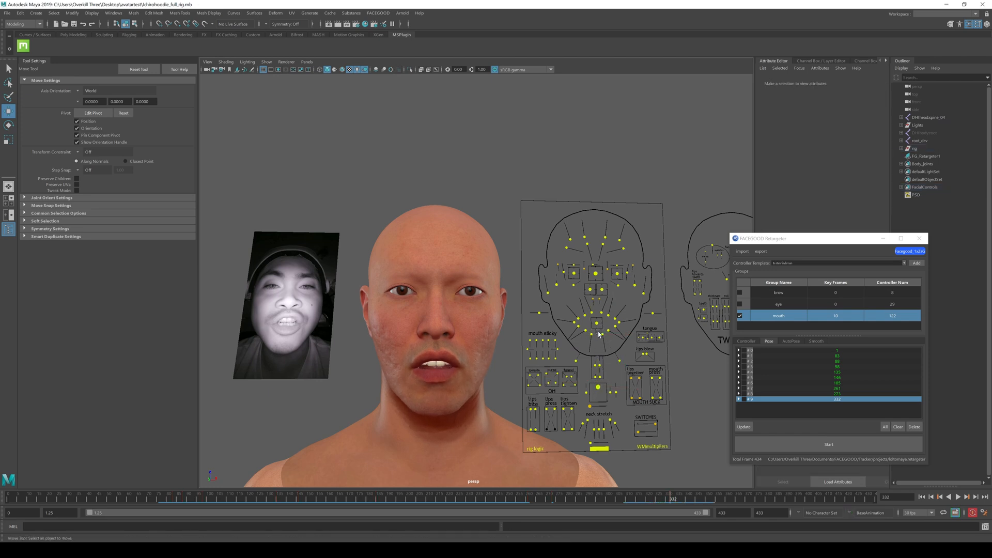
pyautogui.click(602, 334)
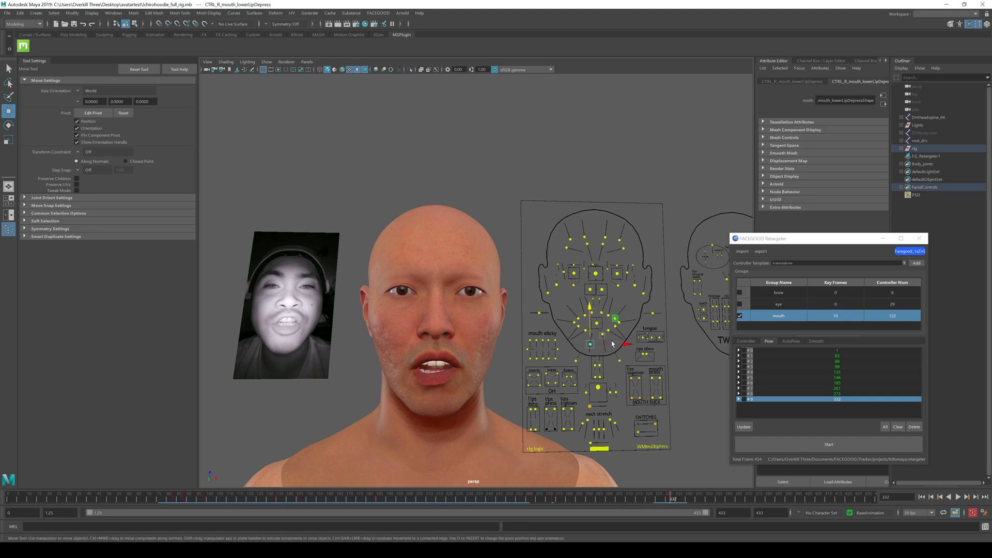
pyautogui.moveTo(609, 329); pyautogui.dragTo(613, 340, button='middle')
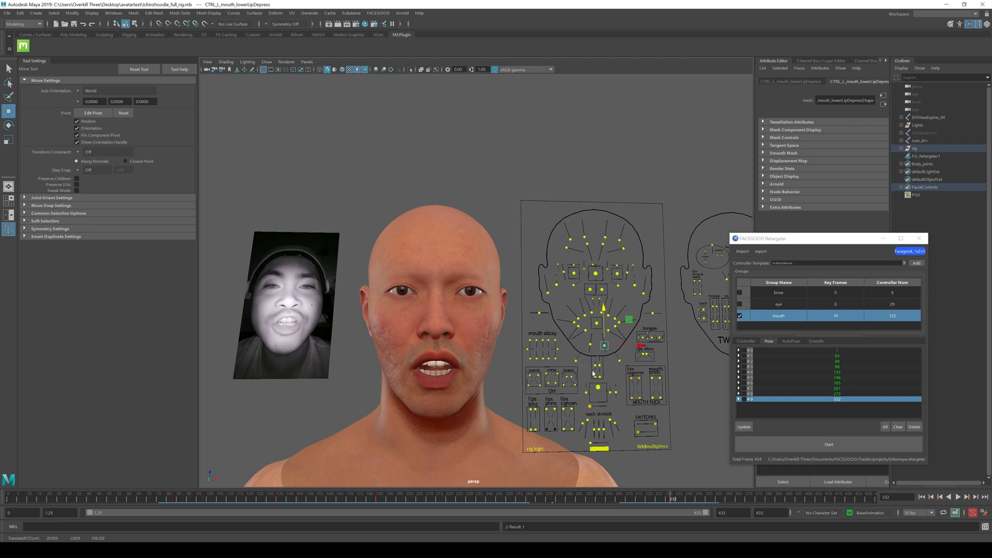
# Raise the jaw controller slightly and lift the upper lip raise controllers to show the upper teeth for frame 332.
pyautogui.click(604, 387)
pyautogui.moveTo(605, 378); pyautogui.dragTo(606, 375, button='middle')
pyautogui.click(601, 312)
pyautogui.moveTo(608, 299); pyautogui.dragTo(611, 296, button='middle')
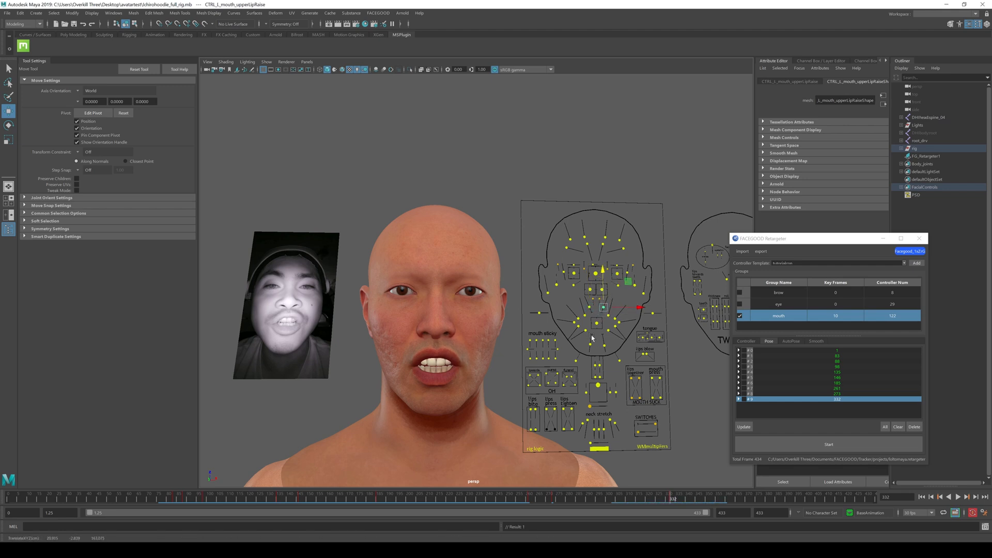
# Widen the mouth for frame 332 with the dimple and corner pull controllers on both sides.
pyautogui.click(577, 322)
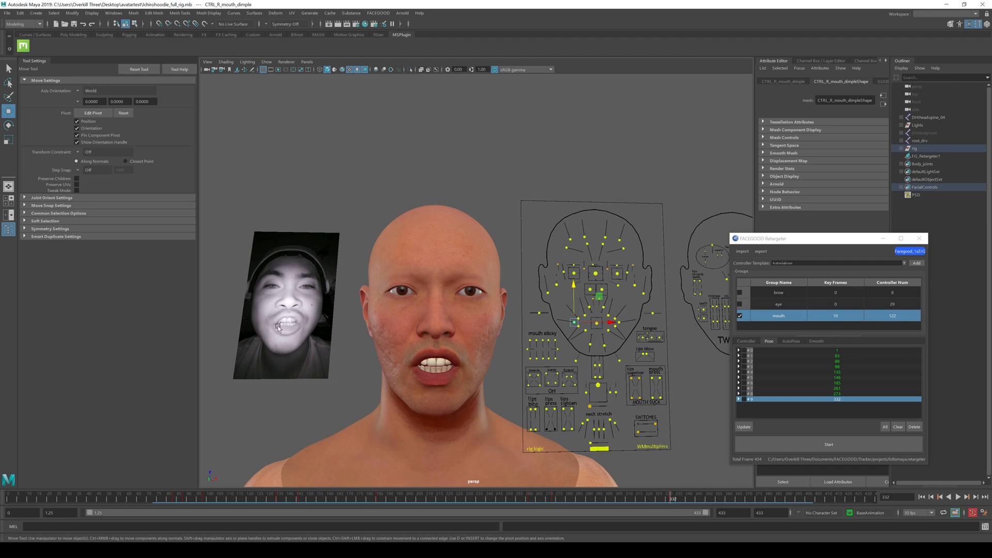
pyautogui.moveTo(610, 322); pyautogui.dragTo(605, 322)
pyautogui.click(623, 322)
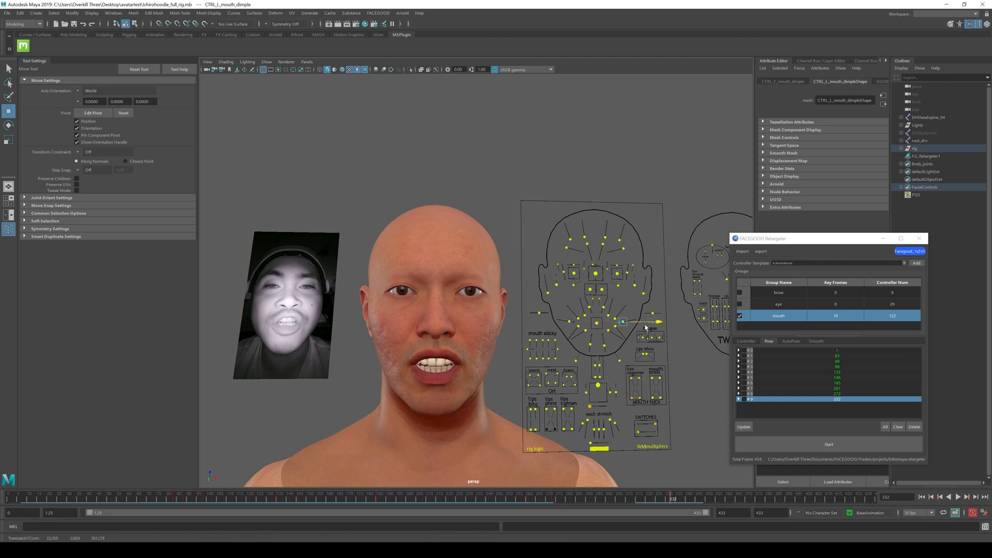
pyautogui.click(617, 315)
pyautogui.click(577, 317)
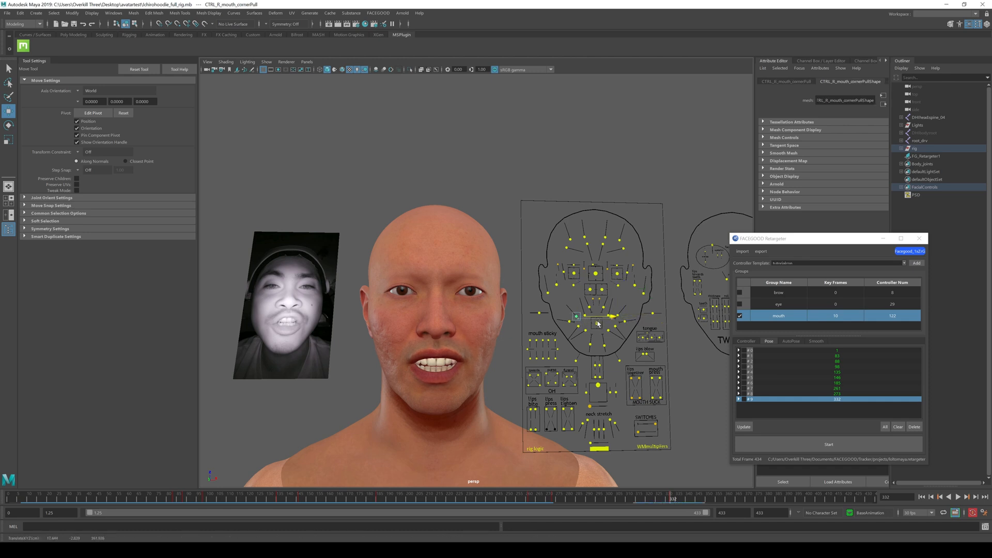
pyautogui.moveTo(600, 323); pyautogui.dragTo(602, 324)
# Adjust the upper and lower mouth towards controllers in the OH group on both sides for frame 332.
pyautogui.click(534, 380)
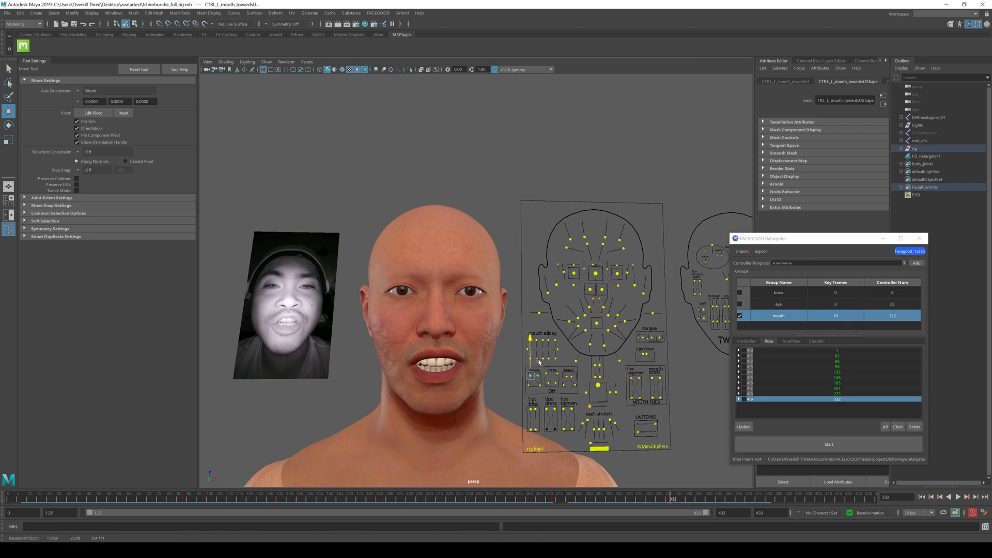
pyautogui.moveTo(538, 368); pyautogui.dragTo(538, 361)
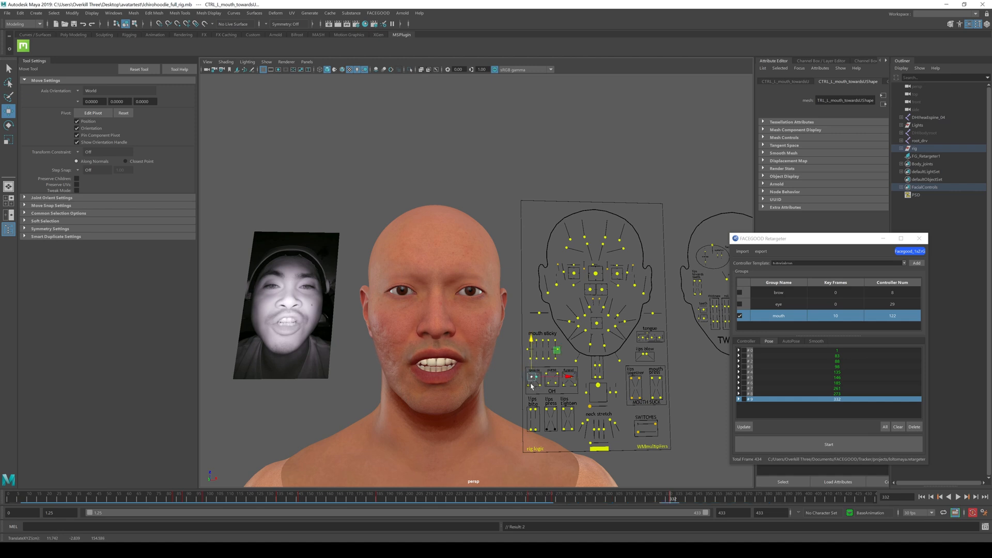
pyautogui.click(540, 395)
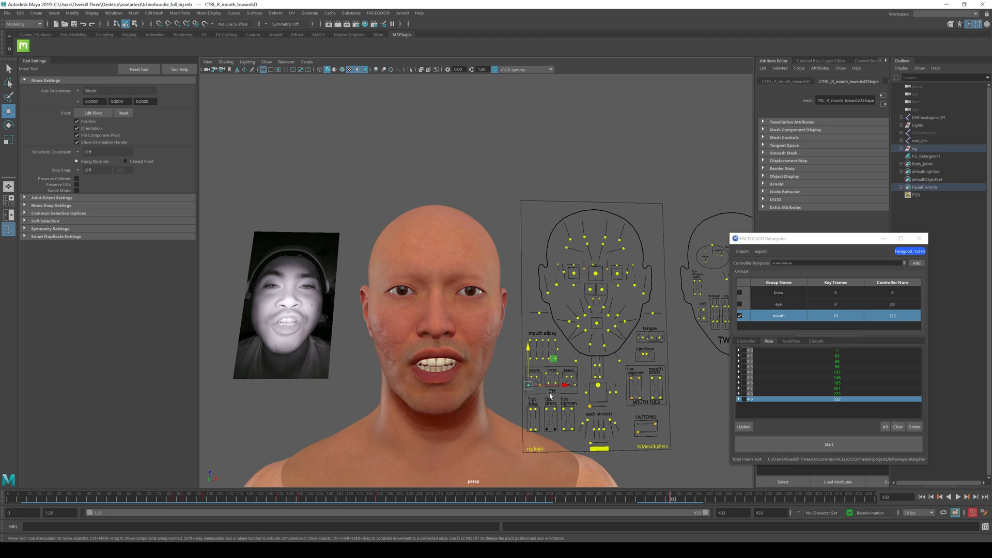
pyautogui.moveTo(537, 372); pyautogui.dragTo(546, 363)
pyautogui.click(547, 393)
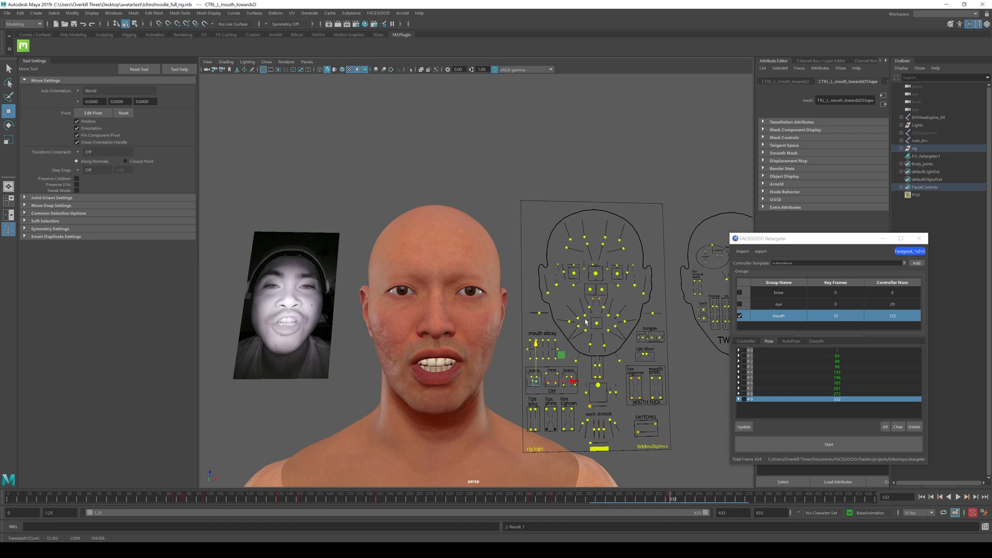
# Fine-tune the left mouth corner pull controller for frame 332 and select the jaw controller.
pyautogui.click(615, 317)
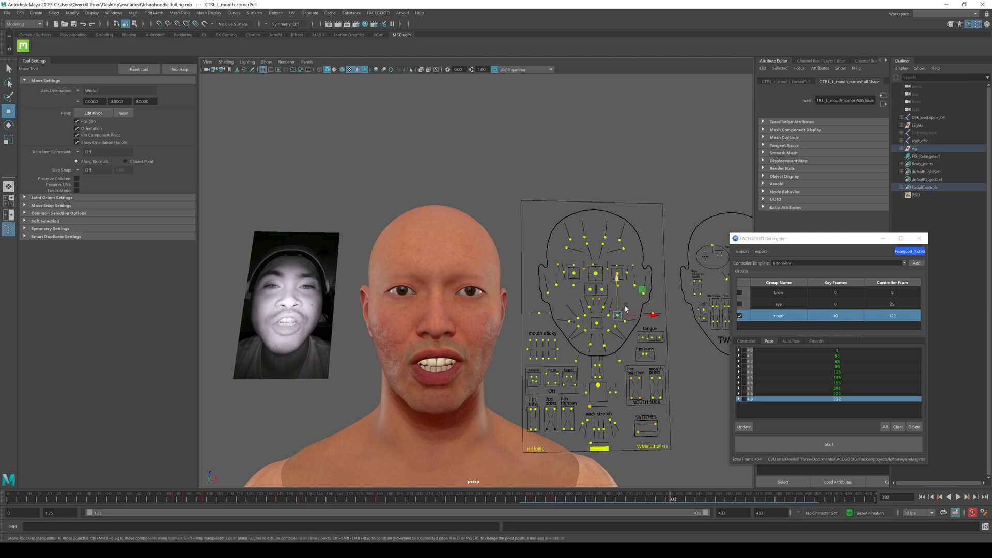
pyautogui.moveTo(625, 316); pyautogui.dragTo(625, 316)
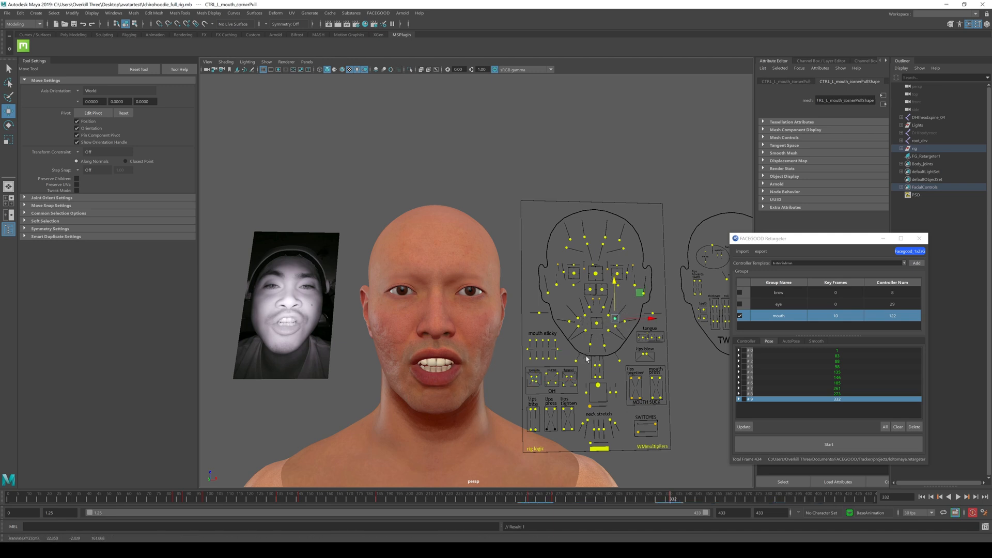
pyautogui.click(608, 390)
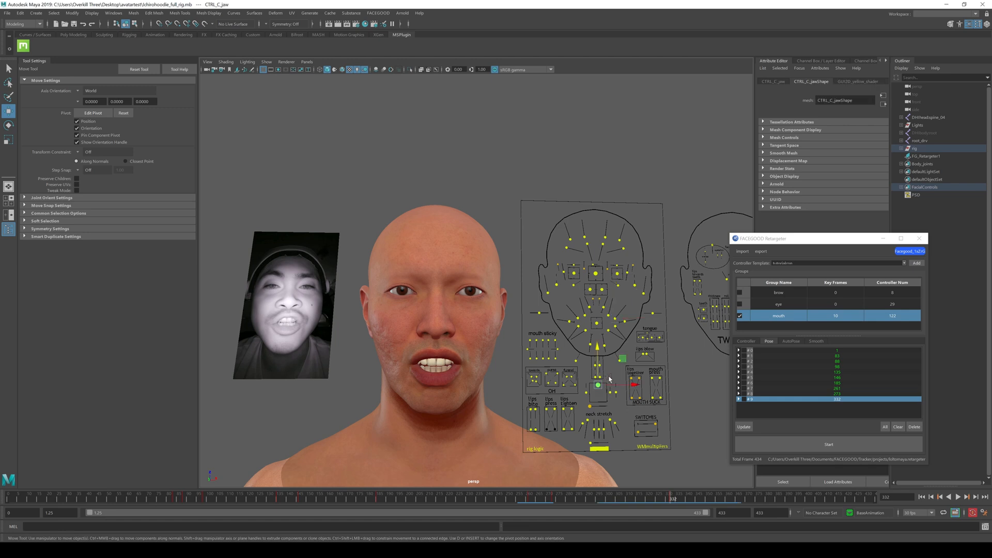
# Raise both upper lip raise controllers together slightly and update frame 332's mouth pose.
pyautogui.click(594, 308)
pyautogui.click(588, 304)
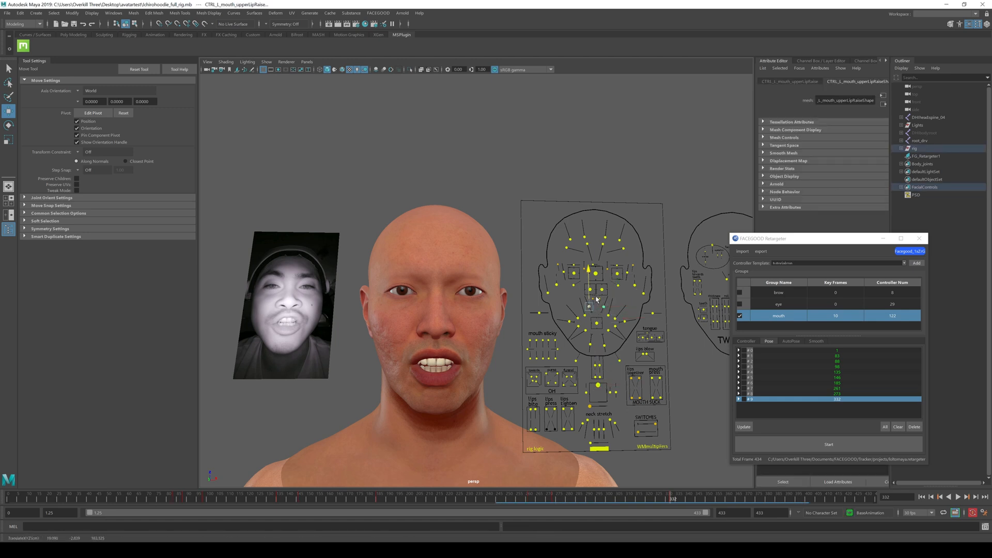
pyautogui.moveTo(595, 296); pyautogui.dragTo(596, 298)
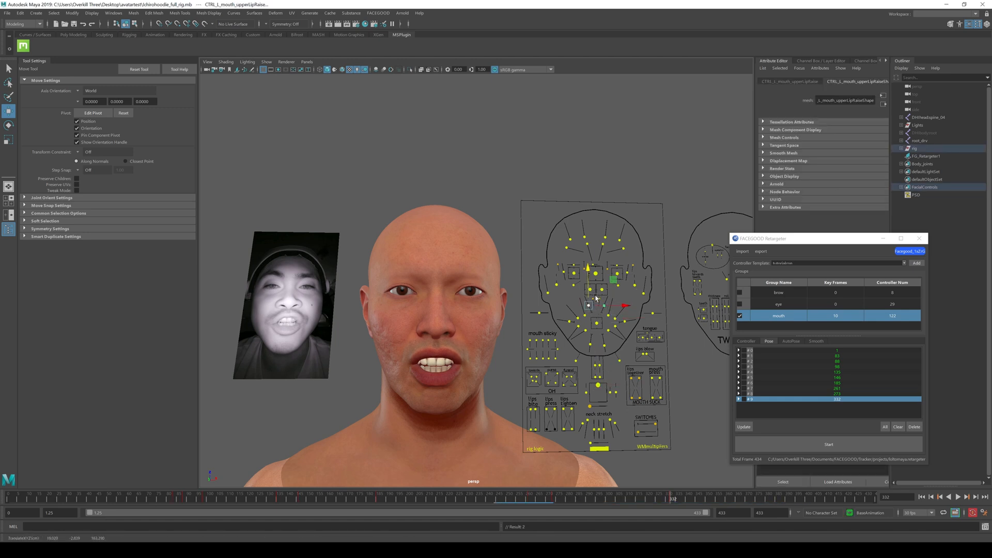
pyautogui.click(745, 427)
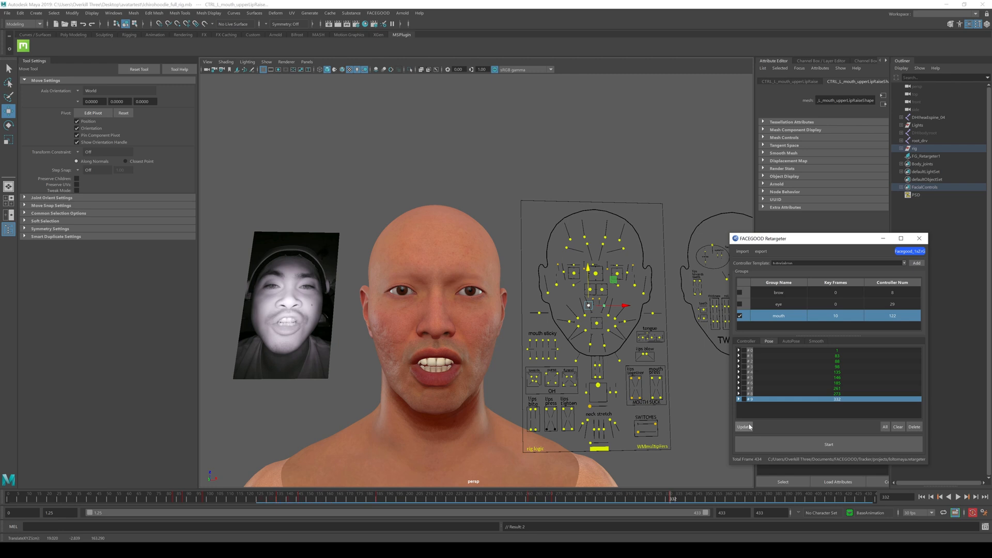
# Return to the frame 1 pose and start the retargeting for the mouth group.
pyautogui.click(842, 350)
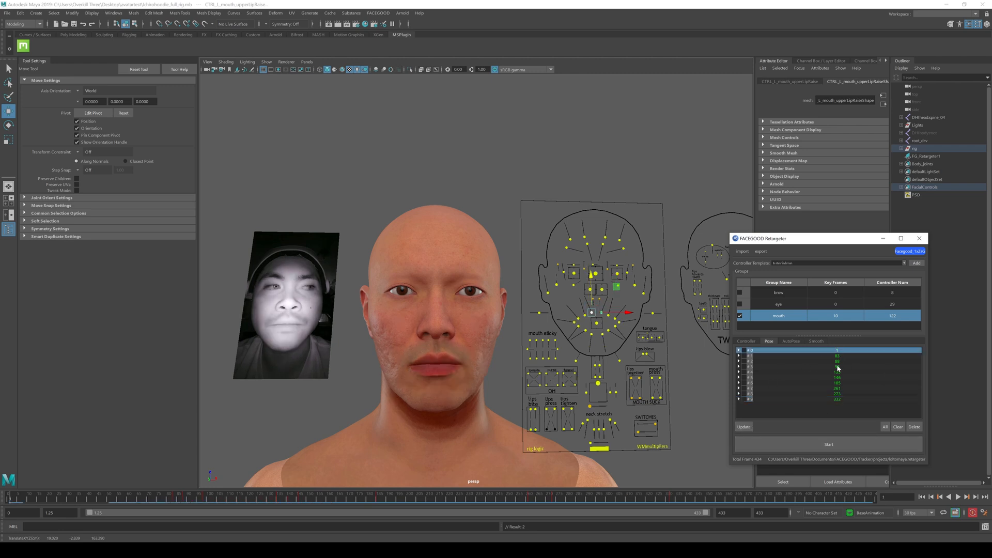
pyautogui.click(831, 445)
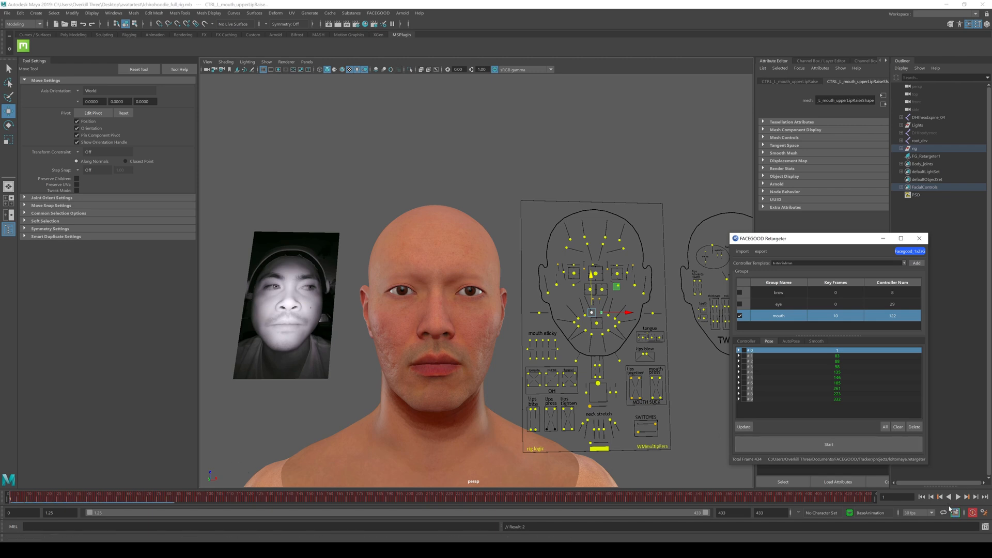
# Play and scrub through the retargeted mouth animation to compare it with the reference video, returning to the start.
pyautogui.click(959, 498)
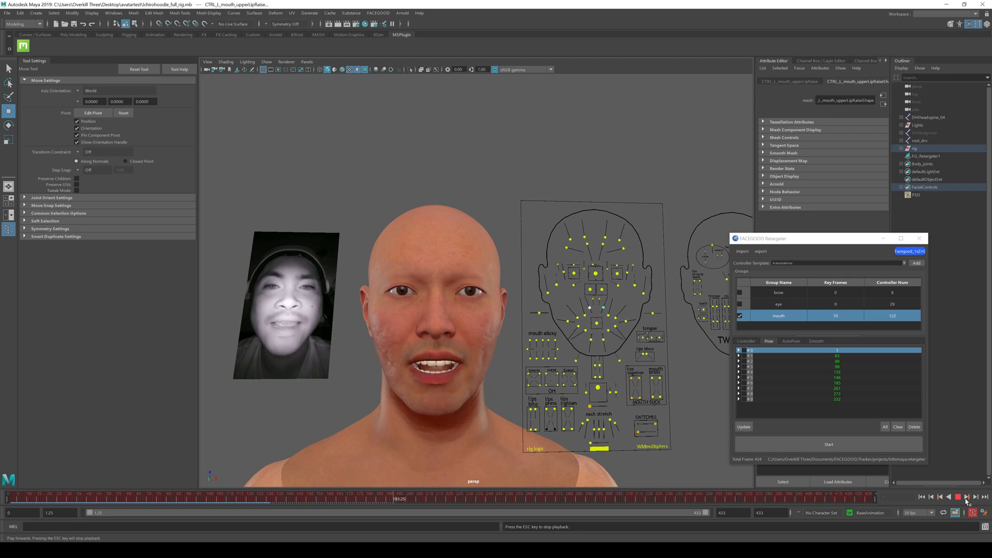
pyautogui.click(966, 496)
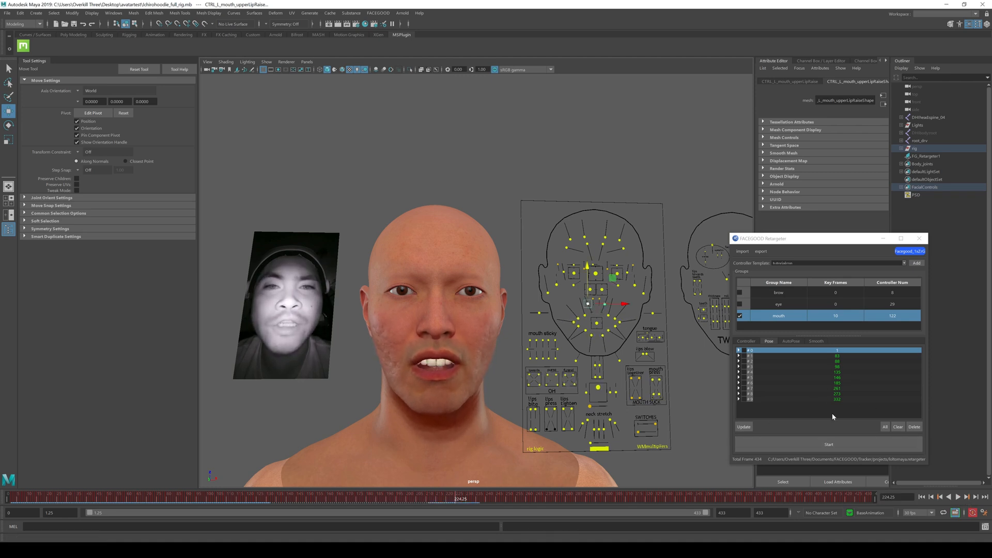
pyautogui.click(959, 497)
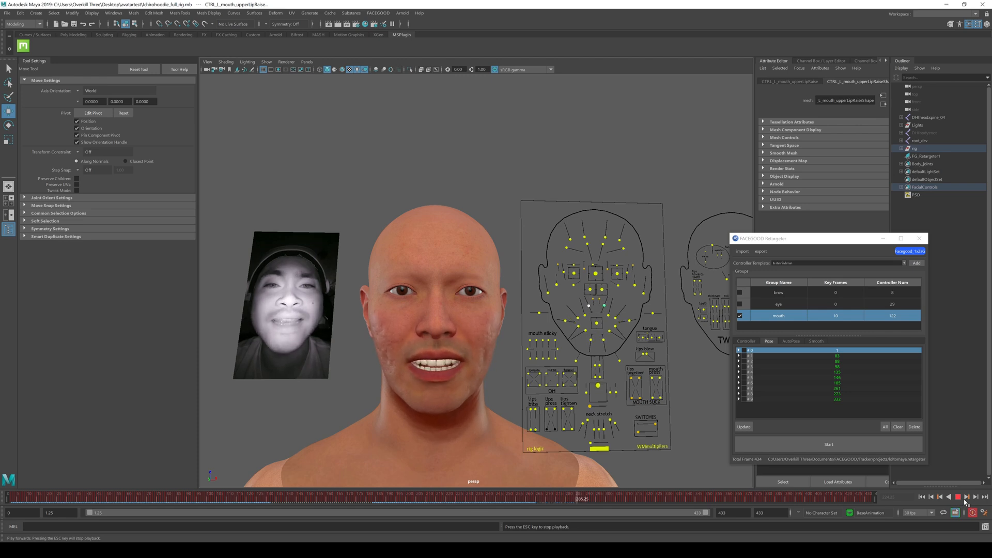
pyautogui.click(647, 501)
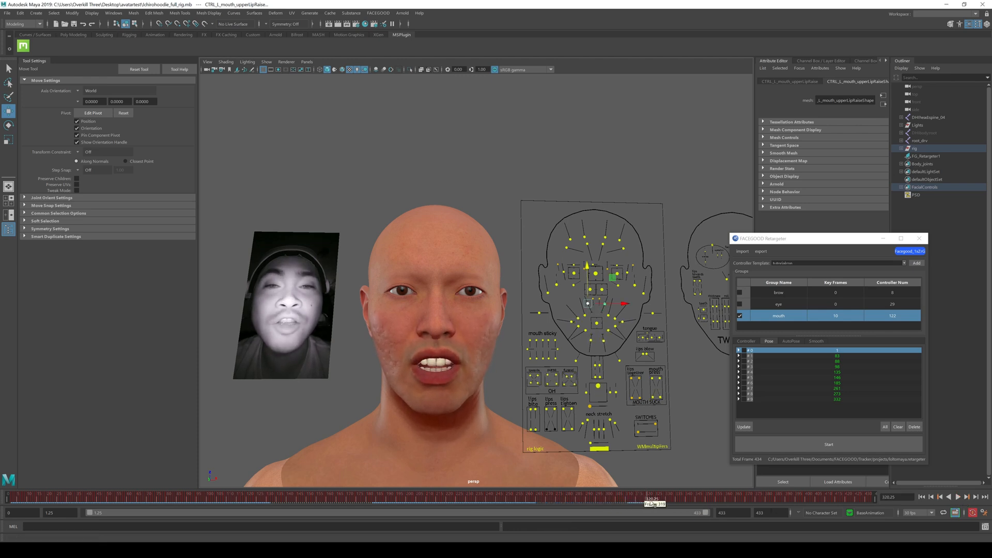
pyautogui.hotkey('alt', 'v')
pyautogui.moveTo(719, 503); pyautogui.dragTo(16, 505)
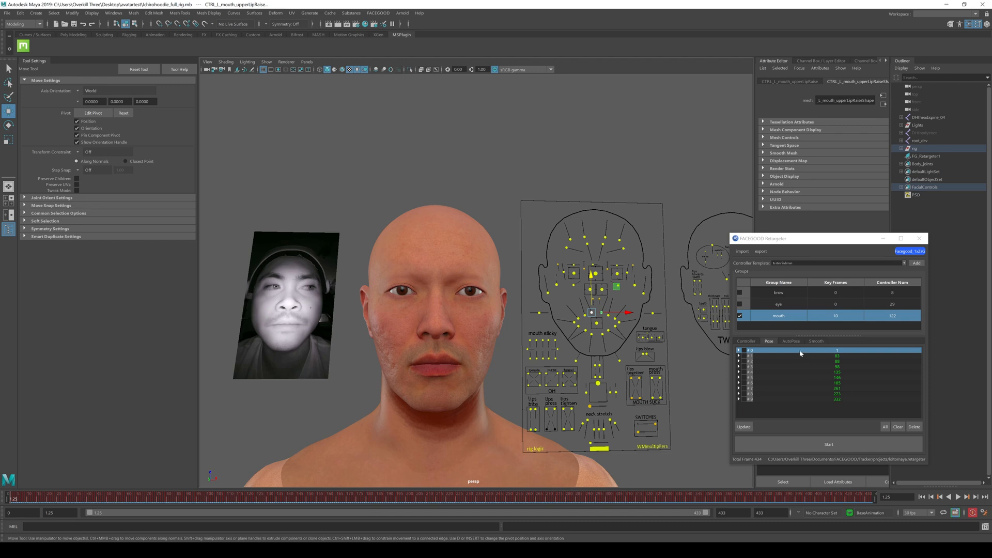
# Switch the retargeter from the mouth group to the eye group and add frame 1 as a key pose.
pyautogui.click(740, 316)
pyautogui.click(744, 304)
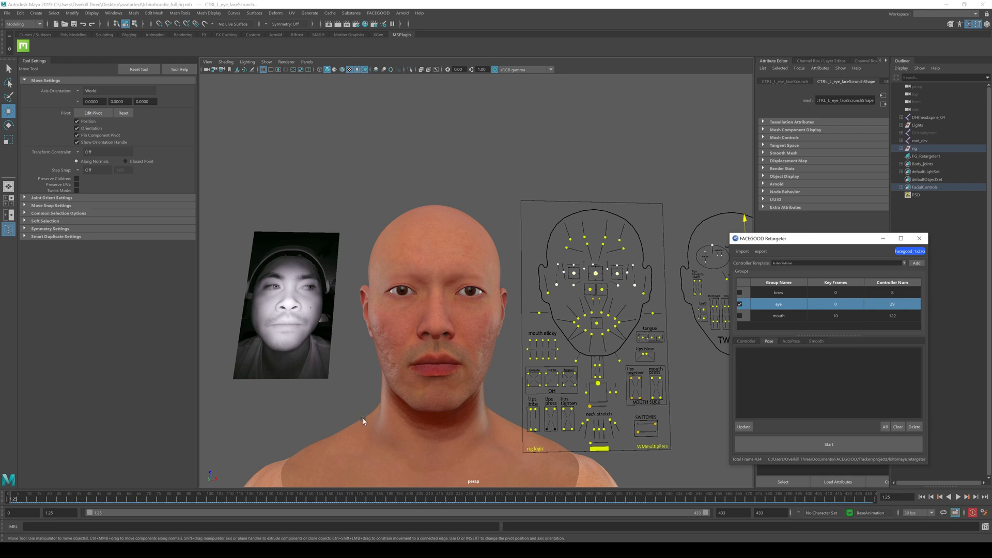
pyautogui.click(14, 500)
pyautogui.click(11, 500)
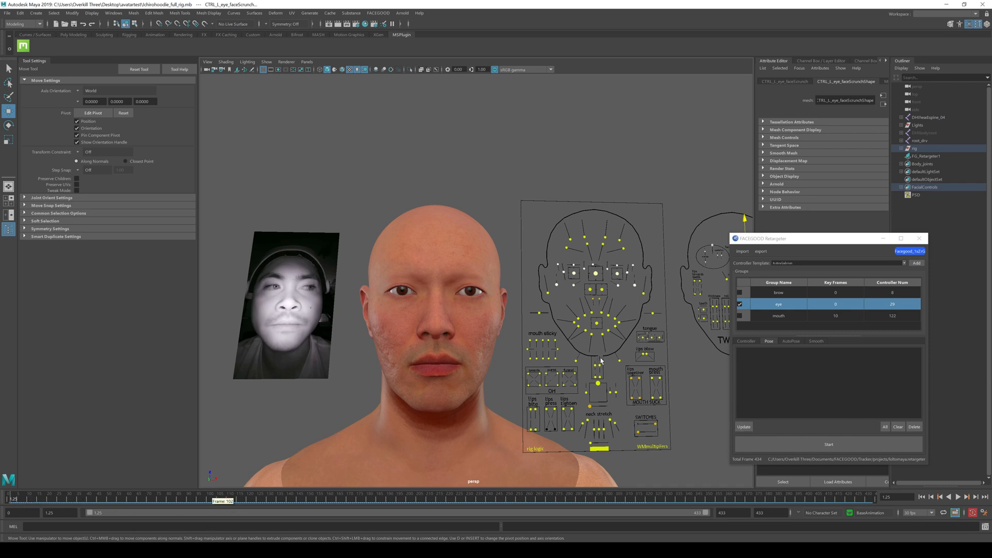
pyautogui.click(744, 427)
# Add frames 77 and 158 as key poses for the eye group.
pyautogui.click(104, 499)
pyautogui.moveTo(152, 501); pyautogui.dragTo(163, 500)
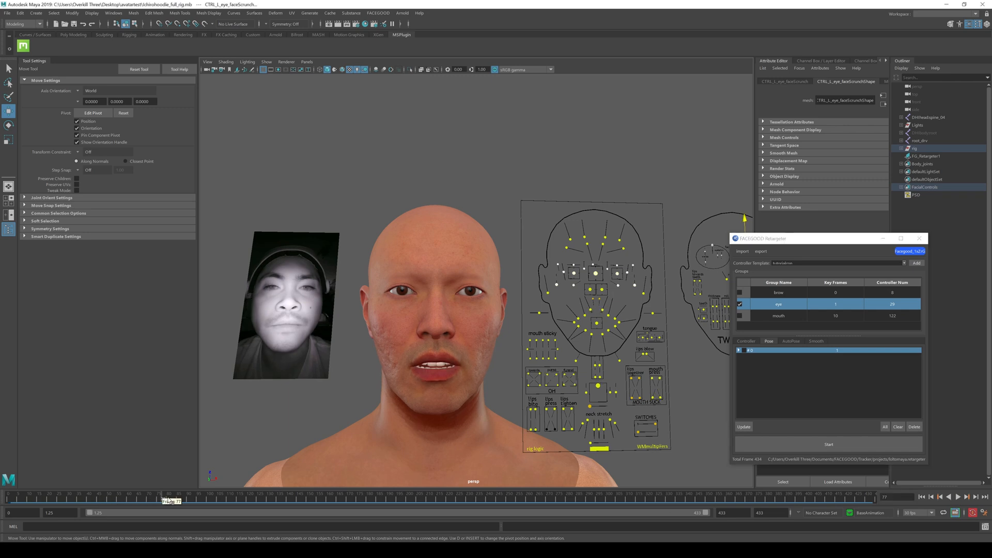
pyautogui.click(739, 426)
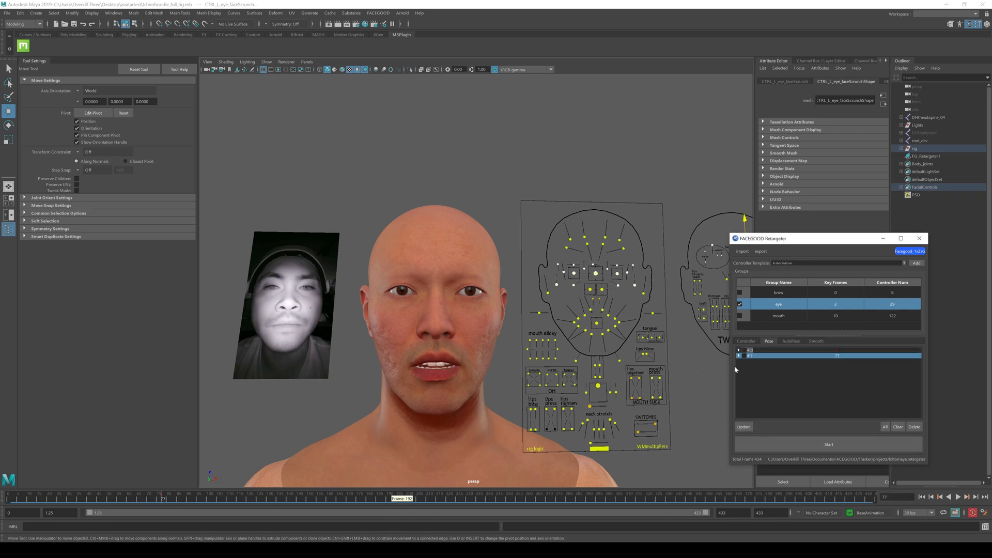
pyautogui.moveTo(196, 501); pyautogui.dragTo(332, 510)
pyautogui.click(744, 427)
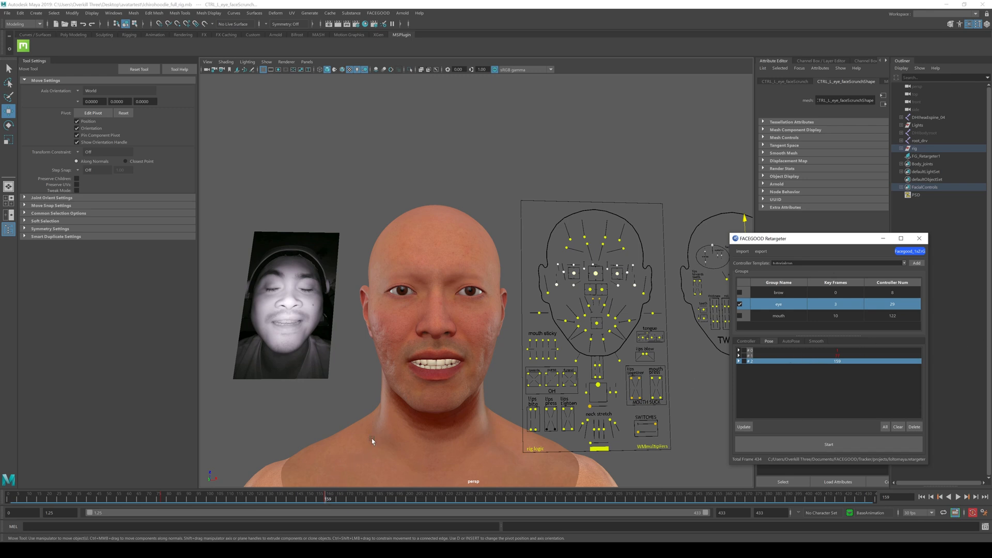
# Shift the central eye controller sideways to match the reference gaze in frame 1 and update that eye pose.
pyautogui.click(834, 351)
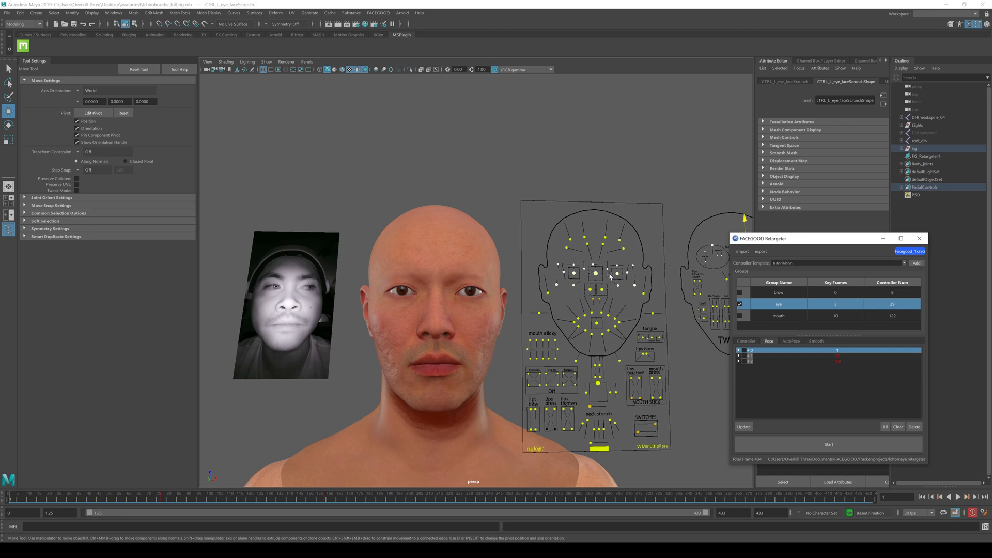
pyautogui.click(574, 273)
pyautogui.moveTo(616, 274); pyautogui.dragTo(620, 280)
pyautogui.click(614, 269)
pyautogui.click(595, 274)
pyautogui.moveTo(622, 280); pyautogui.dragTo(628, 281)
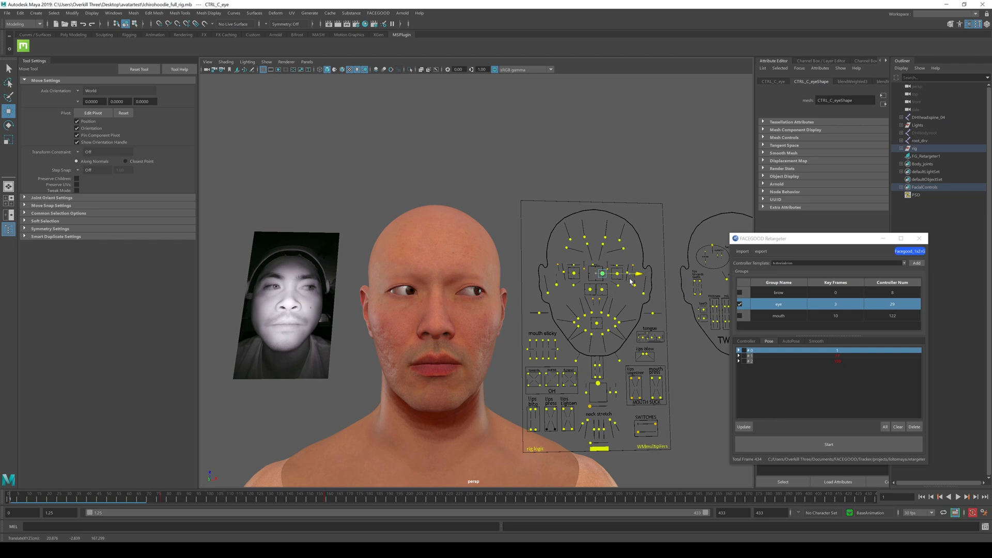
pyautogui.moveTo(629, 280); pyautogui.dragTo(627, 279)
pyautogui.click(742, 427)
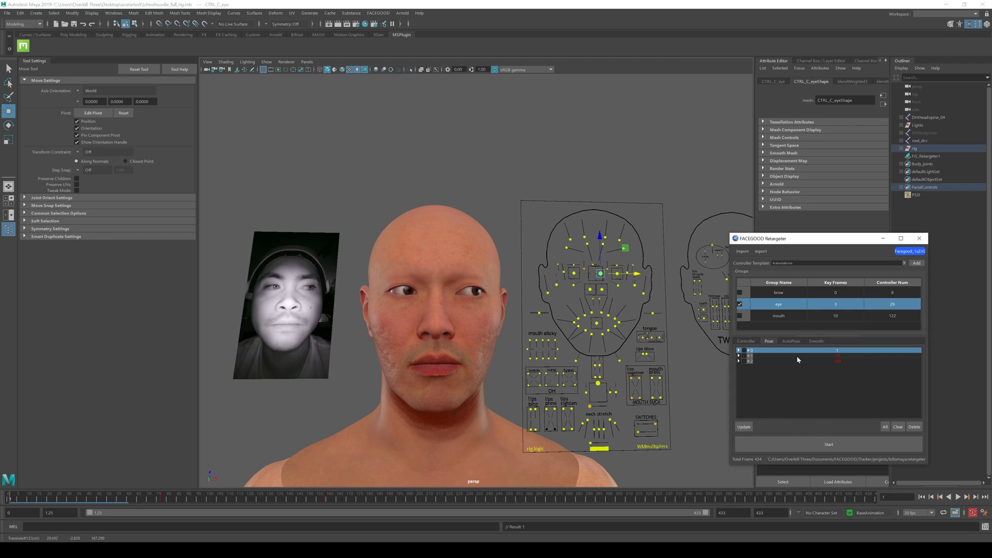
# Update frame 77's eye pose as it is, and lower both blink controllers to close the eyes in frame 158's pose.
pyautogui.click(796, 355)
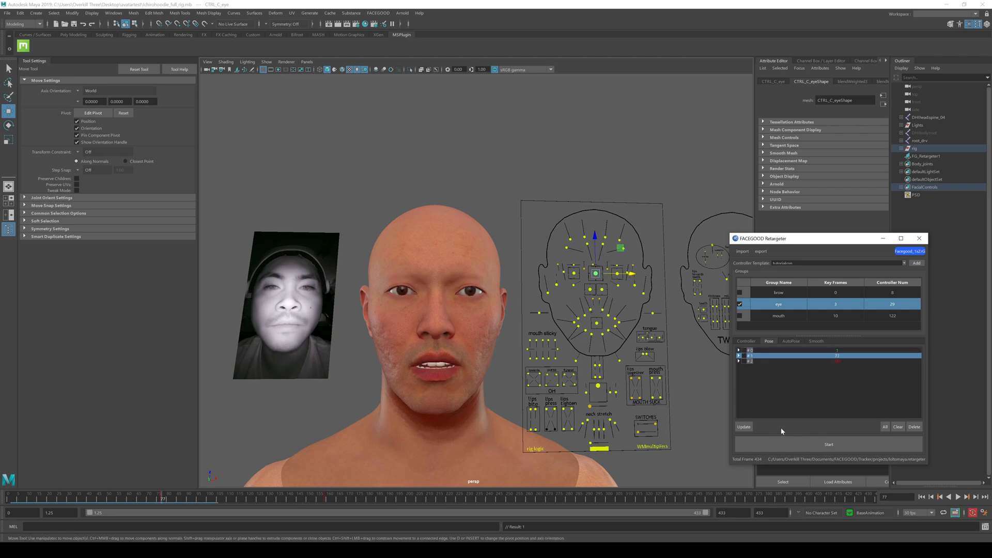
pyautogui.click(795, 361)
pyautogui.click(568, 274)
pyautogui.moveTo(571, 262); pyautogui.dragTo(571, 267)
pyautogui.hotkey('ctrl', 'z')
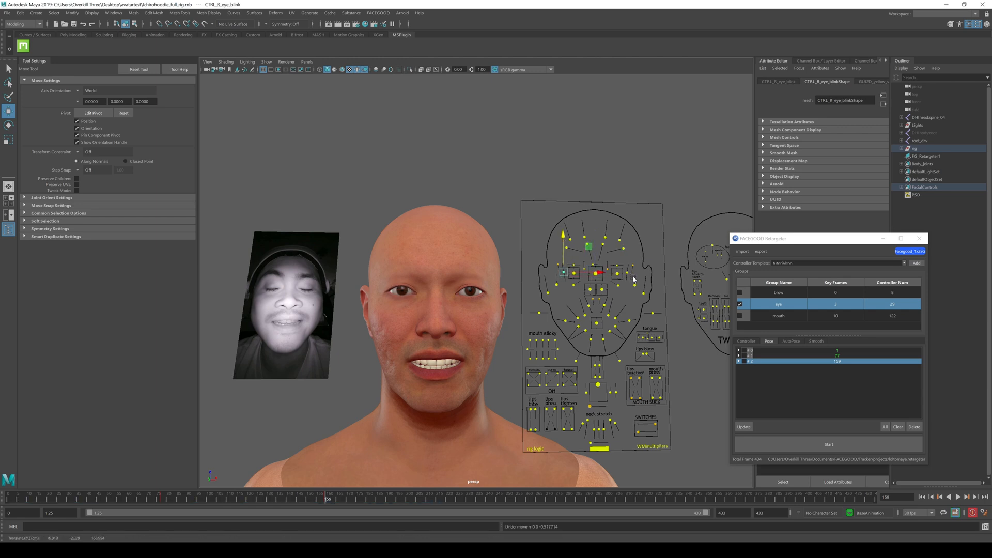
pyautogui.keyDown('shift'); pyautogui.click(634, 275); pyautogui.keyUp('shift')
pyautogui.moveTo(634, 260); pyautogui.dragTo(634, 269)
# Start the retargeting for the eye group from the frame 1 pose and play back the result, returning to the start.
pyautogui.click(831, 356)
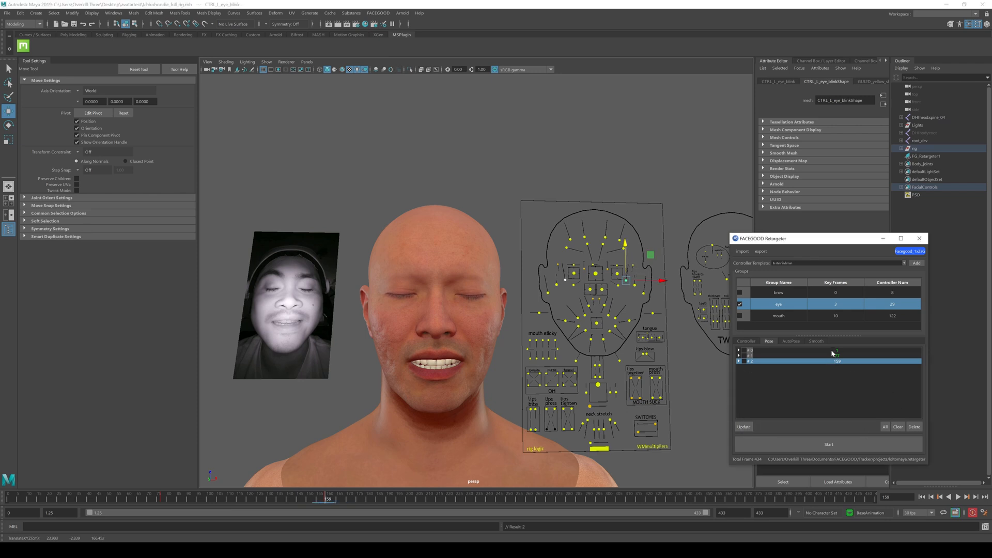
pyautogui.click(864, 447)
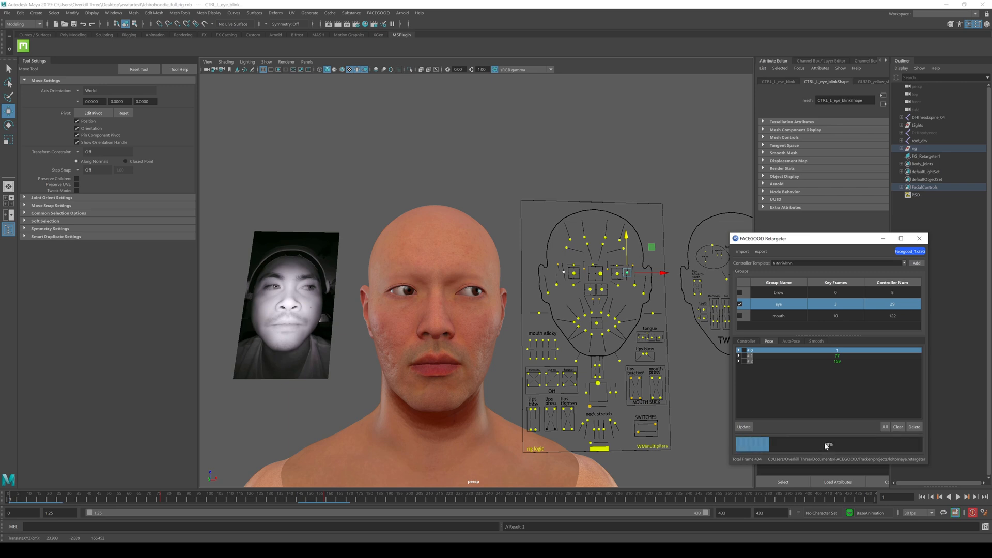
pyautogui.click(958, 497)
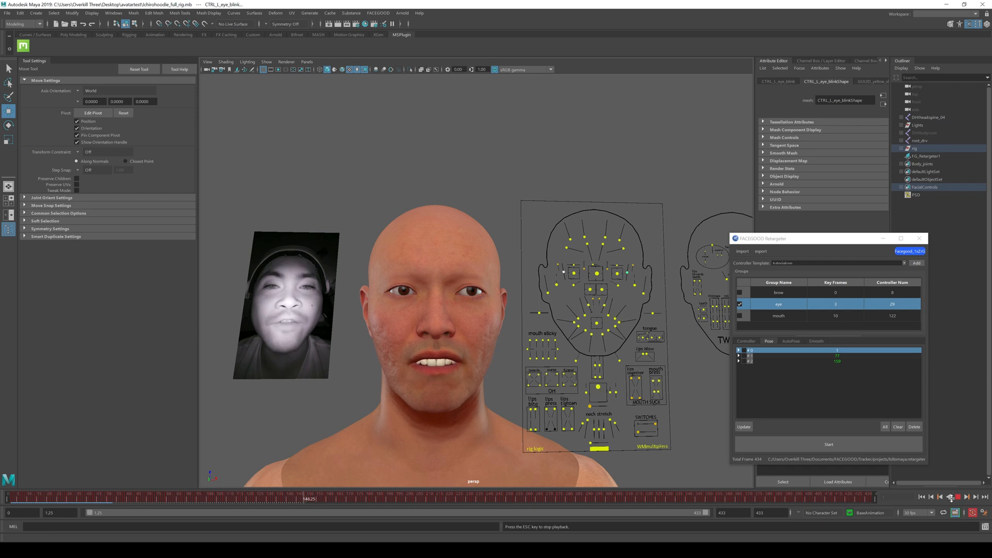
pyautogui.click(959, 498)
pyautogui.moveTo(346, 500); pyautogui.dragTo(5, 499)
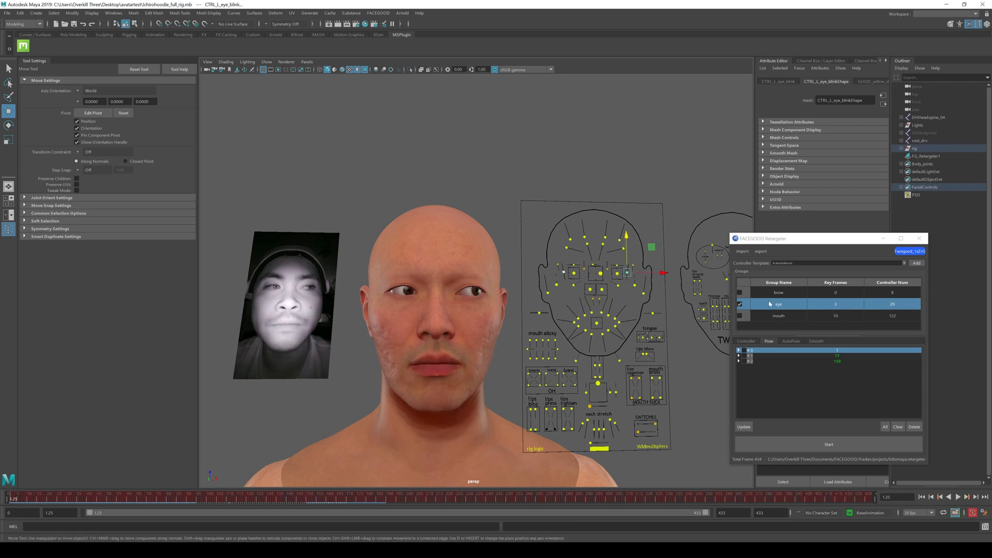
# Activate the brow group and add frames 1, 90 and 207 as its key poses.
pyautogui.click(821, 292)
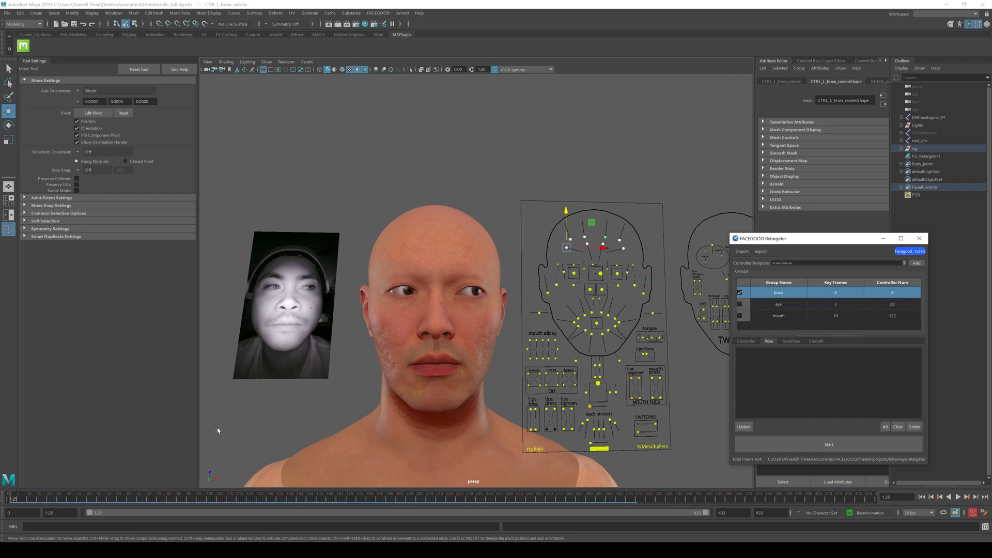
pyautogui.click(743, 426)
pyautogui.hotkey('alt', 'v')
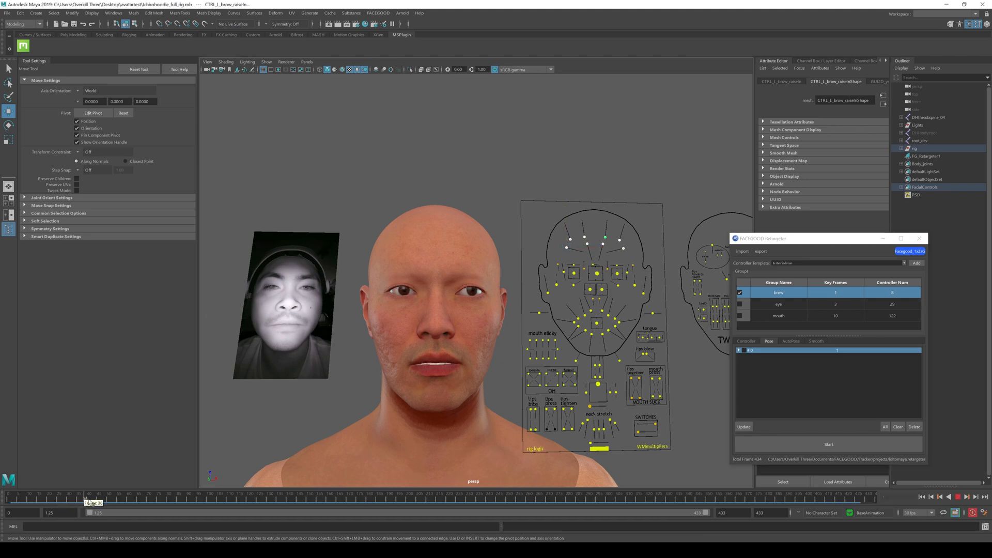
pyautogui.hotkey('alt', 'v')
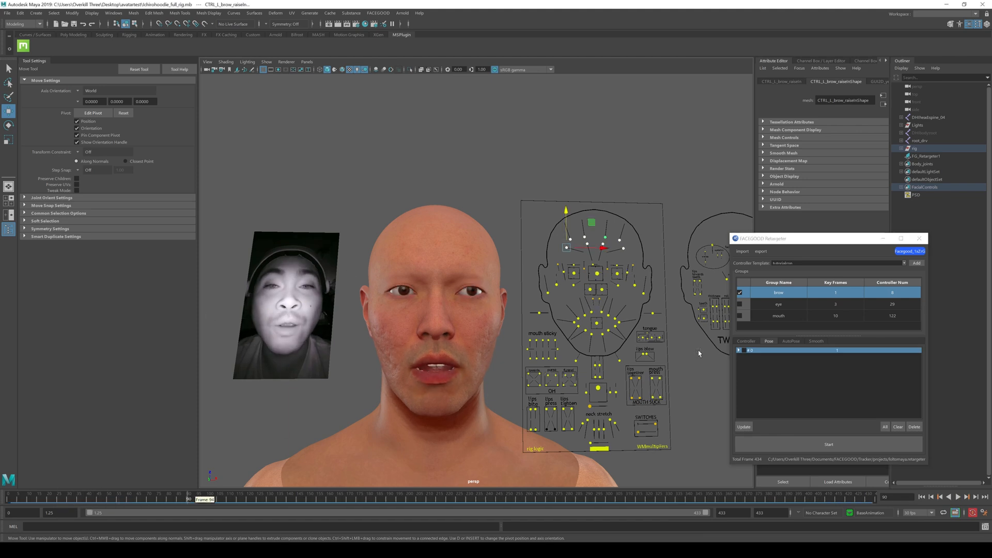
pyautogui.click(743, 426)
pyautogui.click(233, 499)
pyautogui.hotkey('alt', 'v')
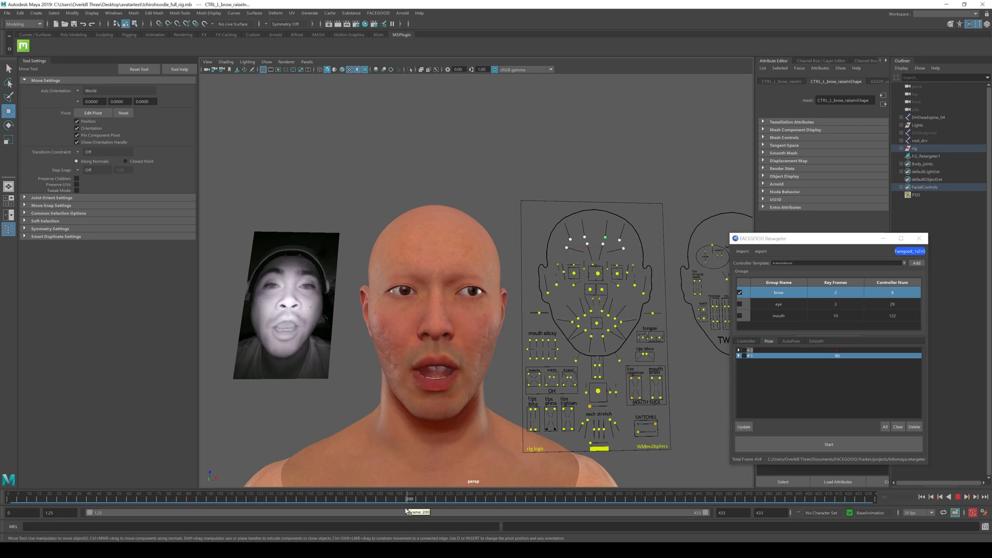
pyautogui.moveTo(436, 511); pyautogui.dragTo(425, 513)
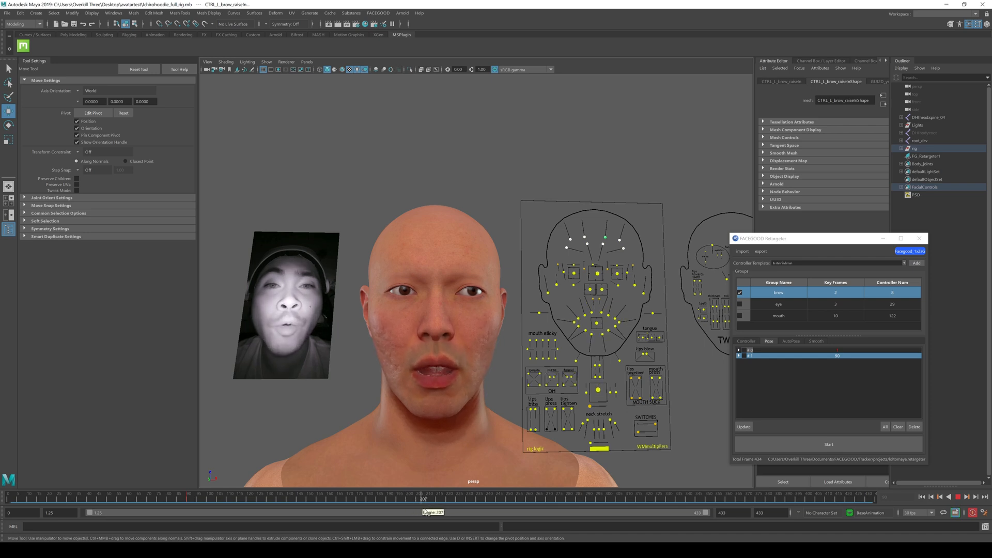
pyautogui.click(743, 426)
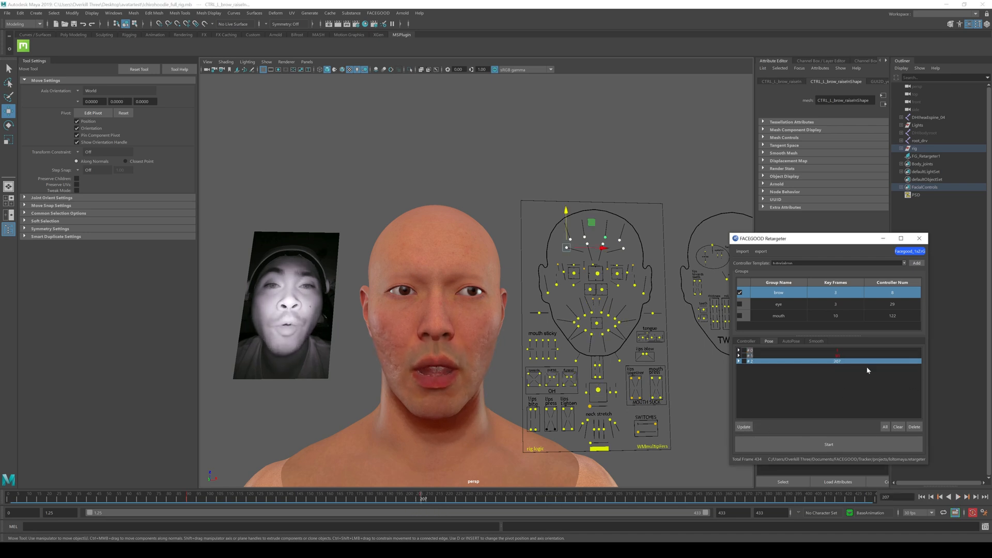
# Update frame 1's brow pose as it is, and raise the inner and outer brow raise controllers on both sides for frame 90.
pyautogui.click(836, 351)
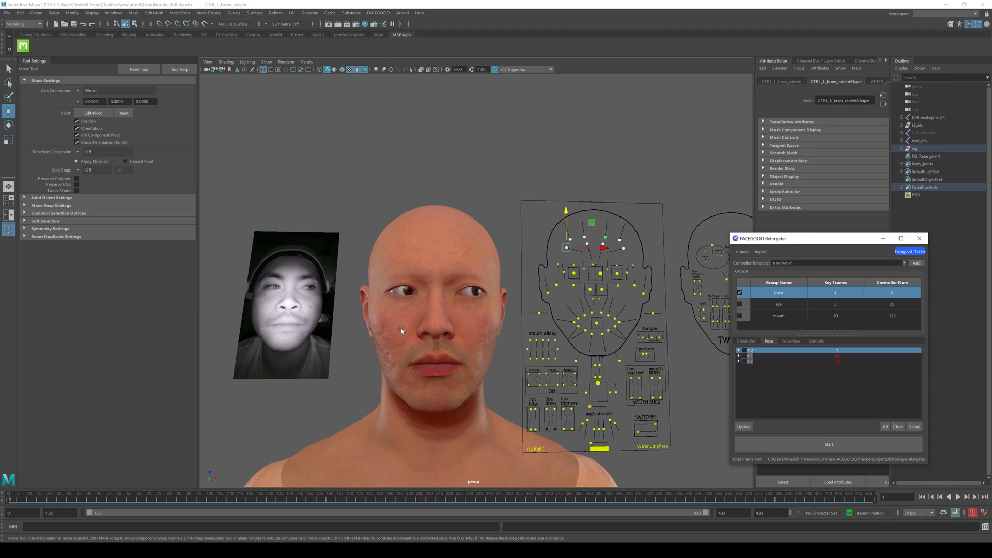
pyautogui.click(828, 356)
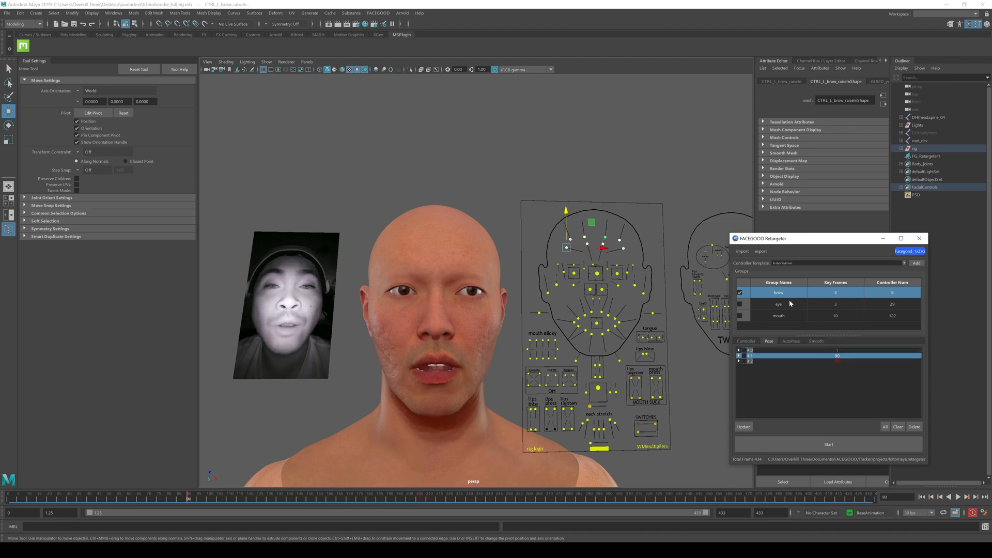
pyautogui.click(583, 236)
pyautogui.click(571, 239)
pyautogui.moveTo(570, 228); pyautogui.dragTo(628, 215)
pyautogui.click(746, 428)
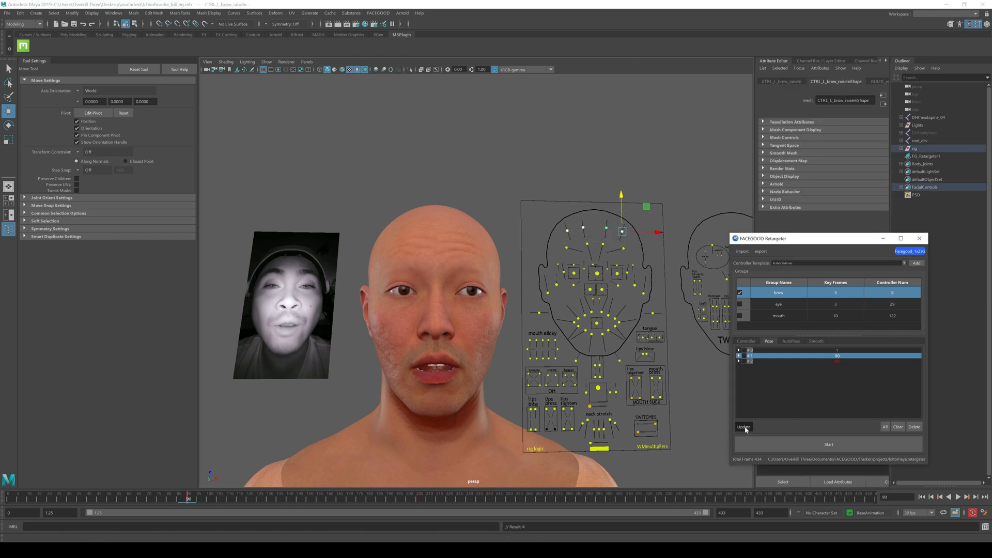
# Raise the right outer brow controller slightly in frame 207 to match the reference and update that brow pose.
pyautogui.click(839, 362)
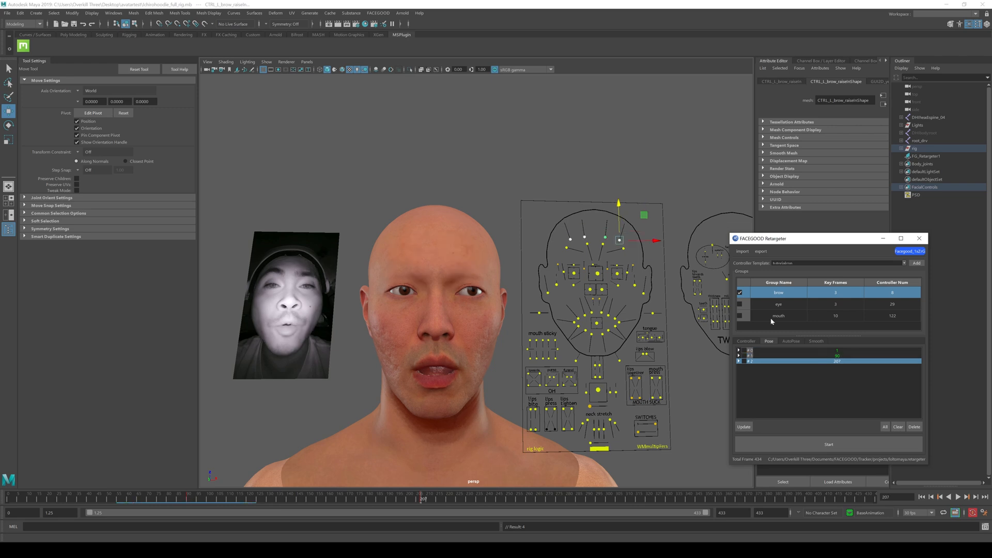
pyautogui.click(654, 257)
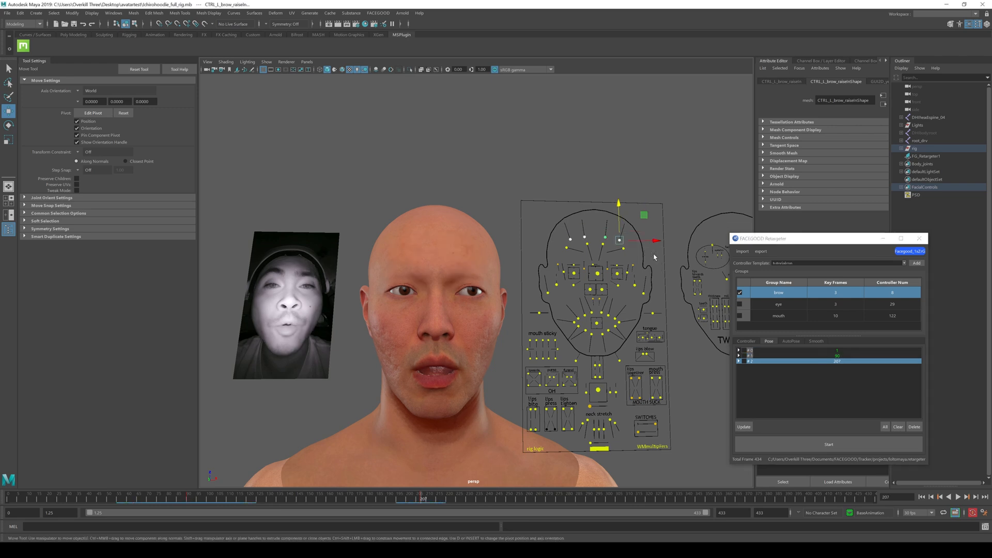
pyautogui.click(589, 242)
pyautogui.moveTo(580, 230); pyautogui.dragTo(578, 224)
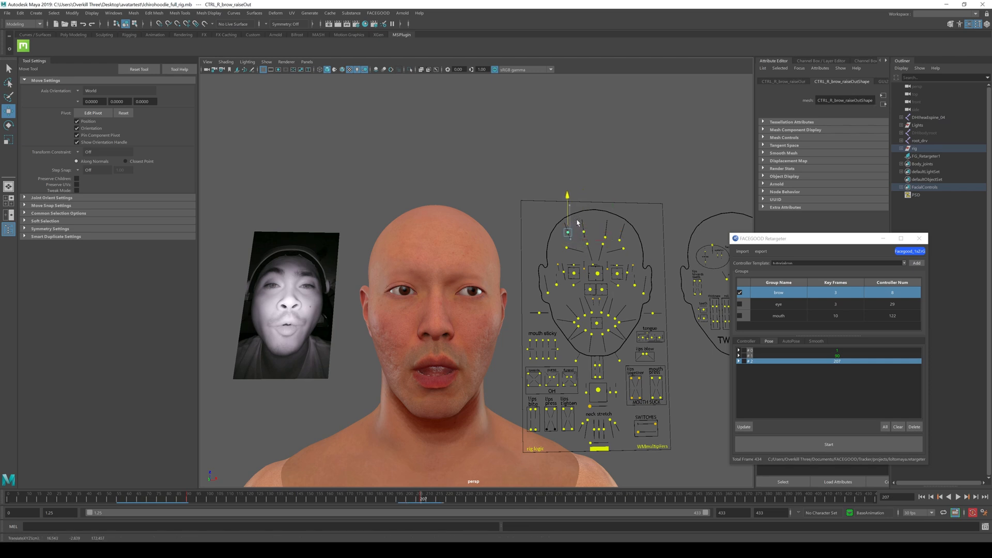
pyautogui.click(743, 427)
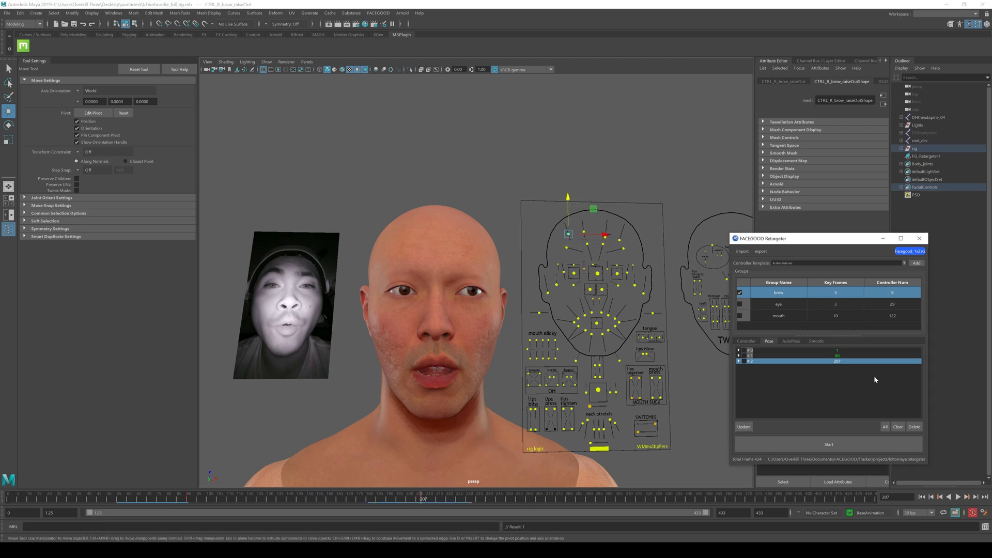
# Start the retargeting for the brow group from the frame 1 pose and play through the full facial animation, returning to the start.
pyautogui.click(845, 351)
pyautogui.click(839, 446)
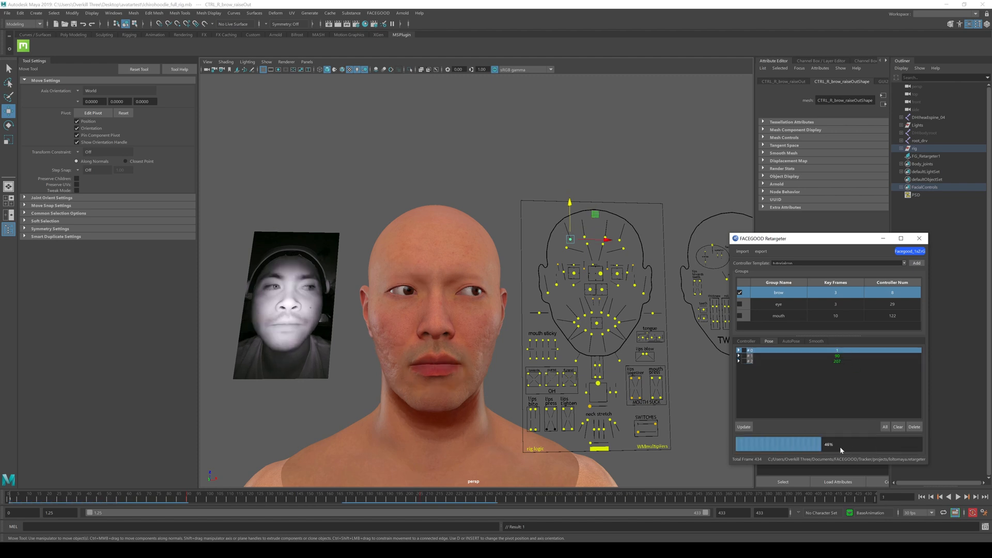
pyautogui.click(957, 496)
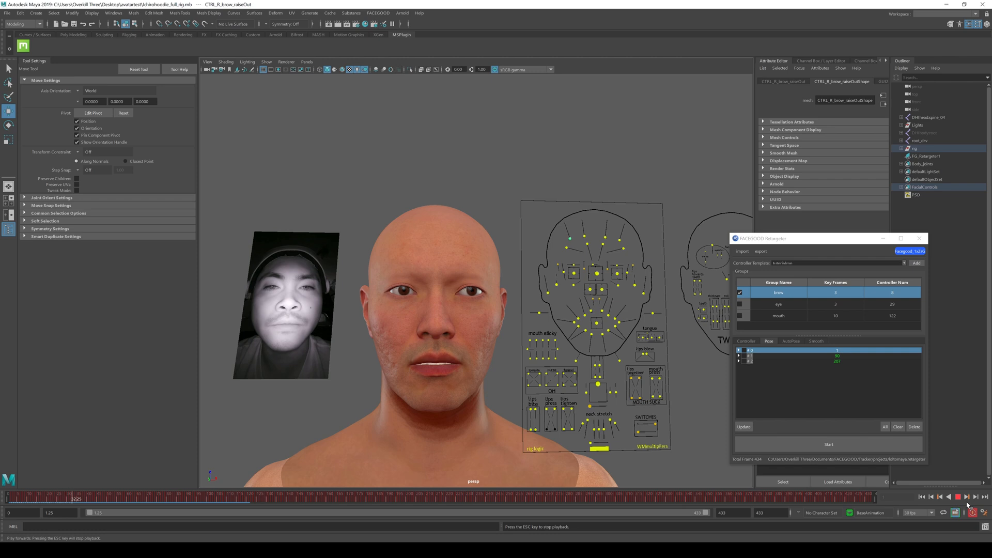
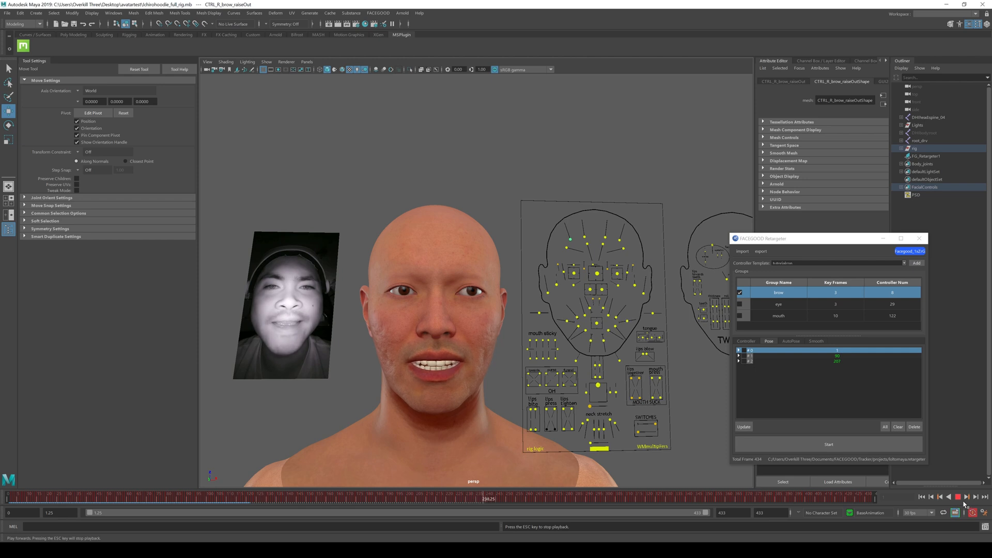
pyautogui.press('Escape')
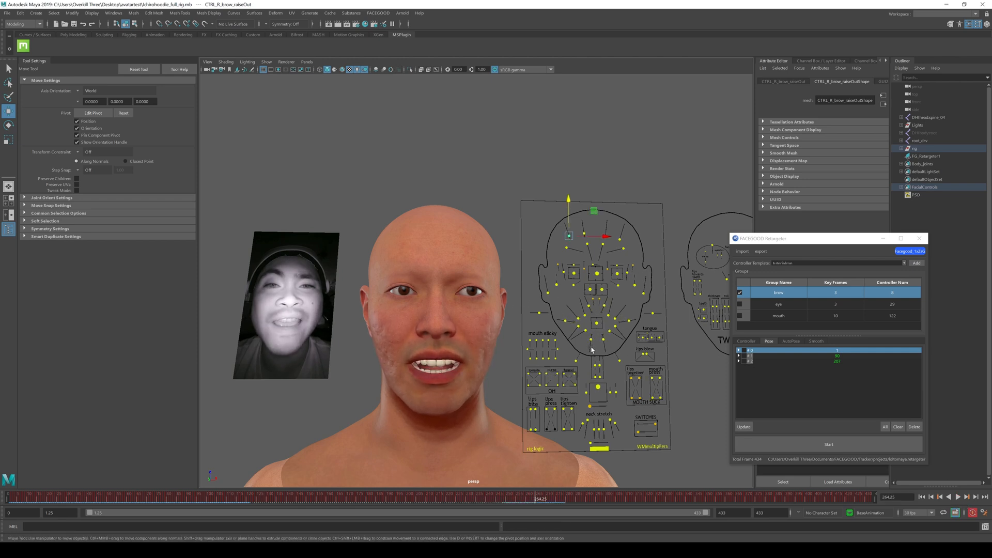
pyautogui.click(957, 497)
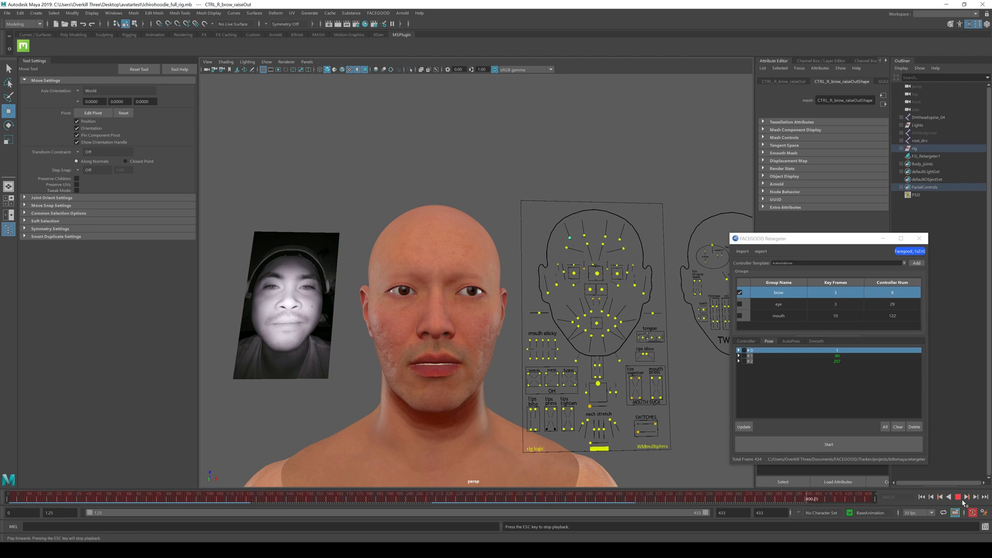
pyautogui.moveTo(860, 501); pyautogui.dragTo(3, 498)
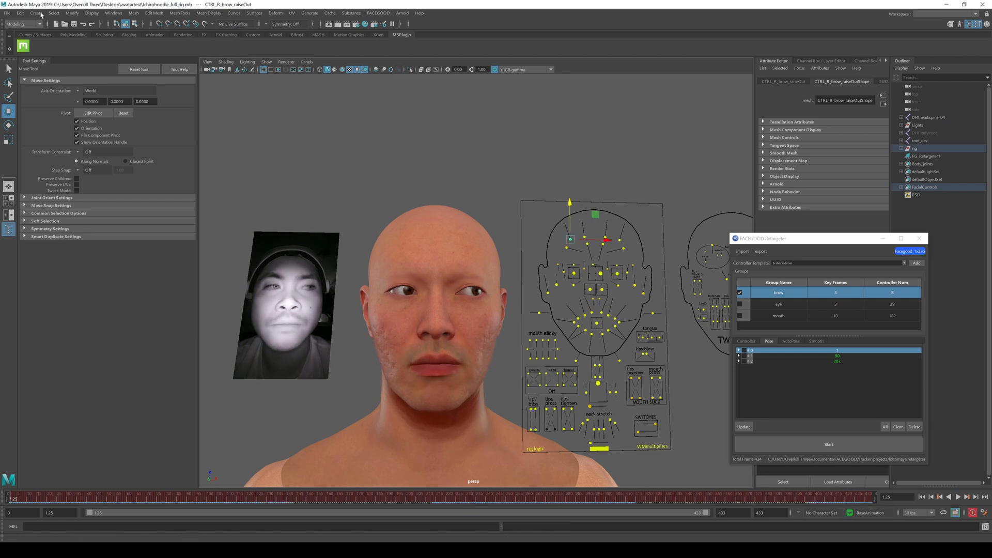
# Save the scene under the new name ichirohoodie_full2_rig.mb.
pyautogui.click(11, 14)
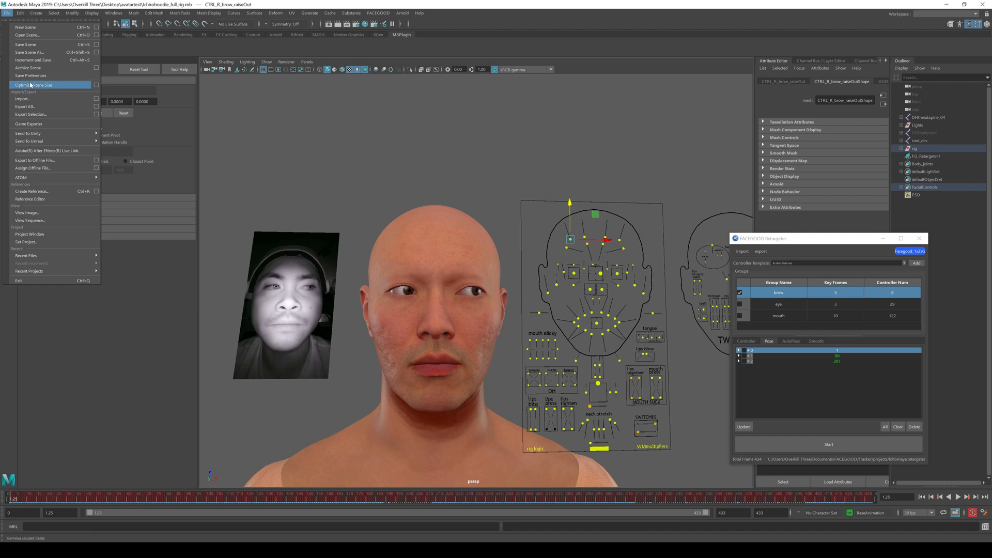
pyautogui.click(32, 55)
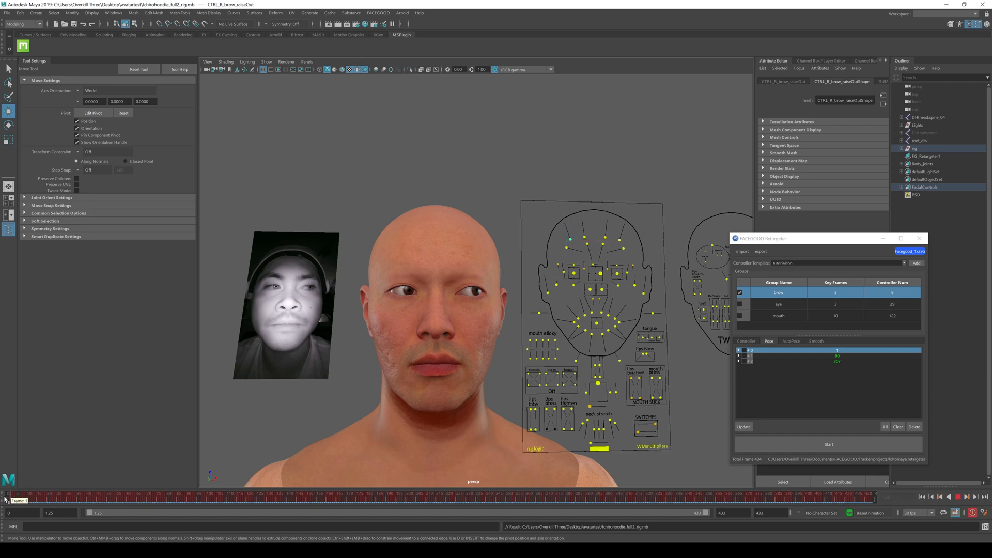
# Minimize the retargeter window and select all members of the FacialControls set.
pyautogui.click(883, 239)
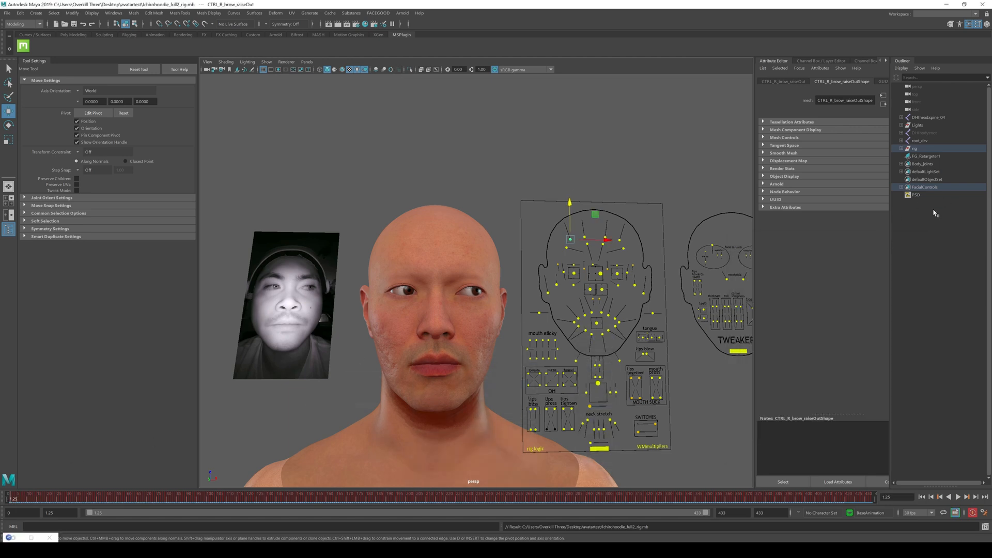
pyautogui.click(939, 190)
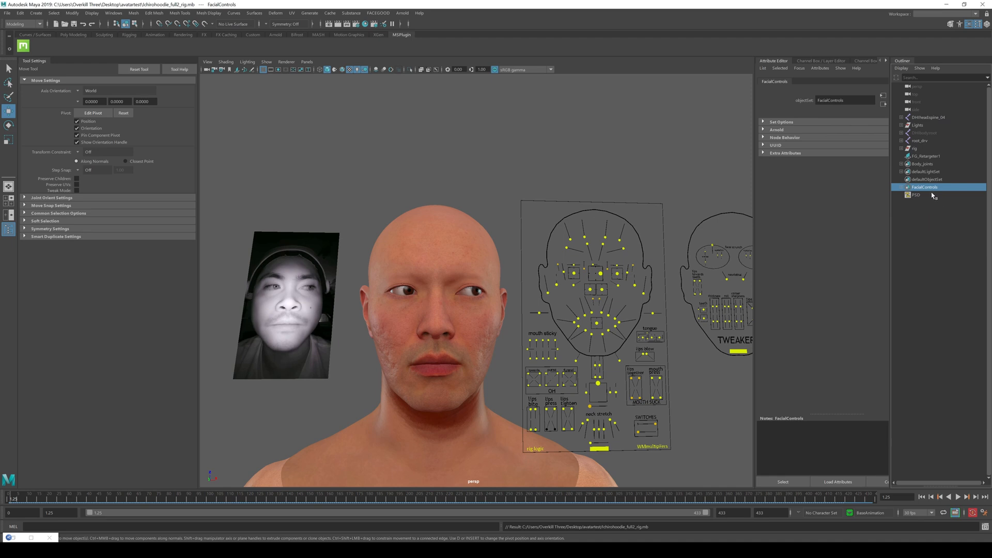
pyautogui.rightClick(928, 191)
pyautogui.click(953, 190)
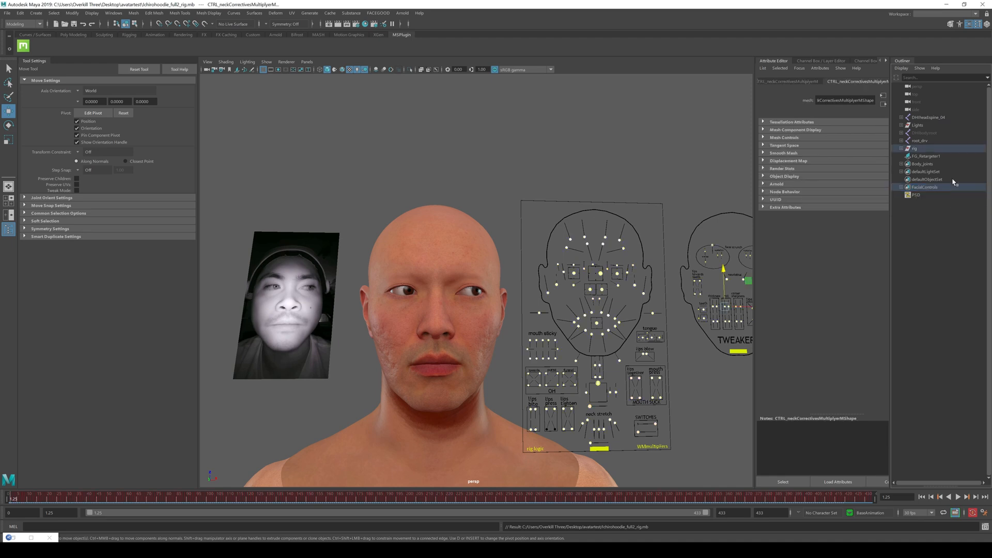
# Export the selected facial controls as an FBX file named test22 into the avatartest folder on the desktop.
pyautogui.click(7, 13)
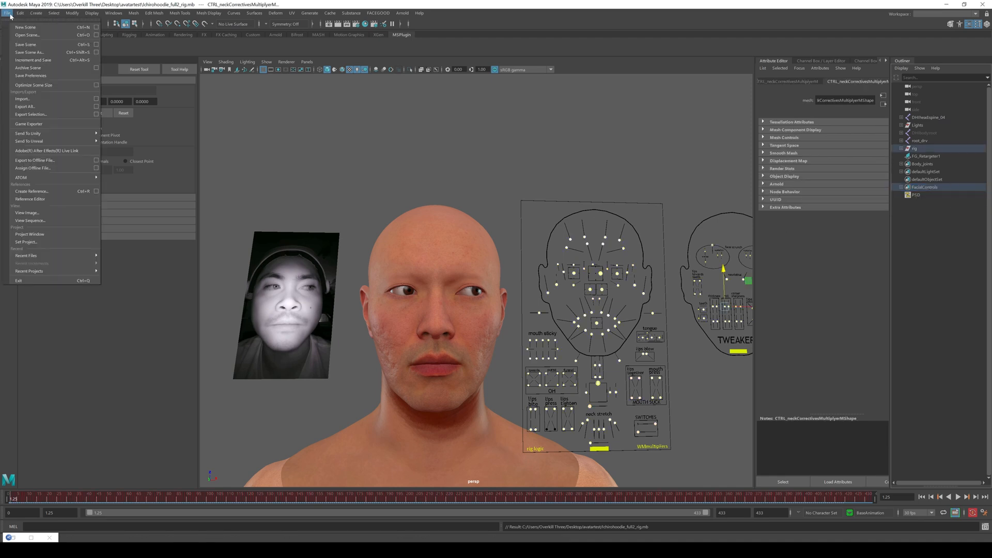
pyautogui.click(44, 116)
pyautogui.click(69, 93)
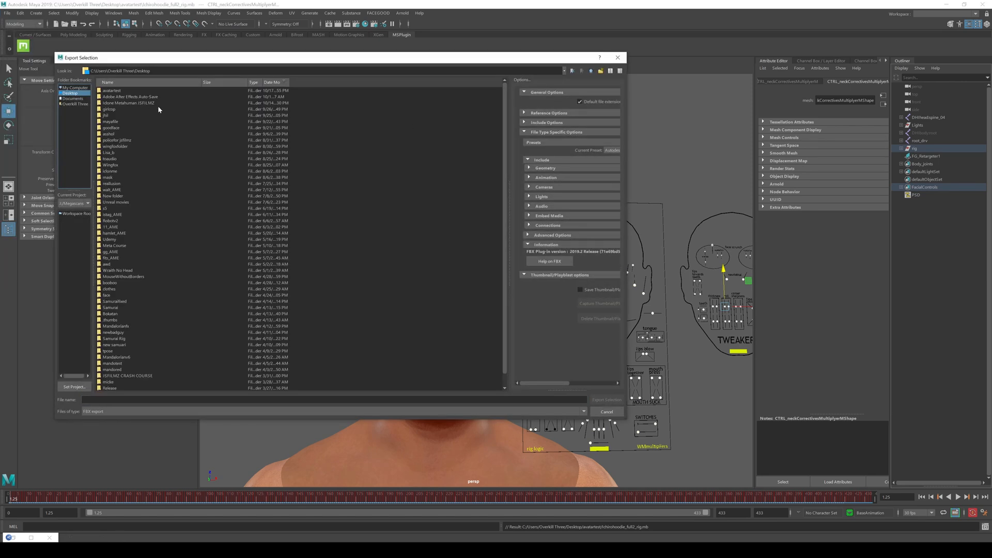
pyautogui.doubleClick(112, 92)
pyautogui.write('test22')
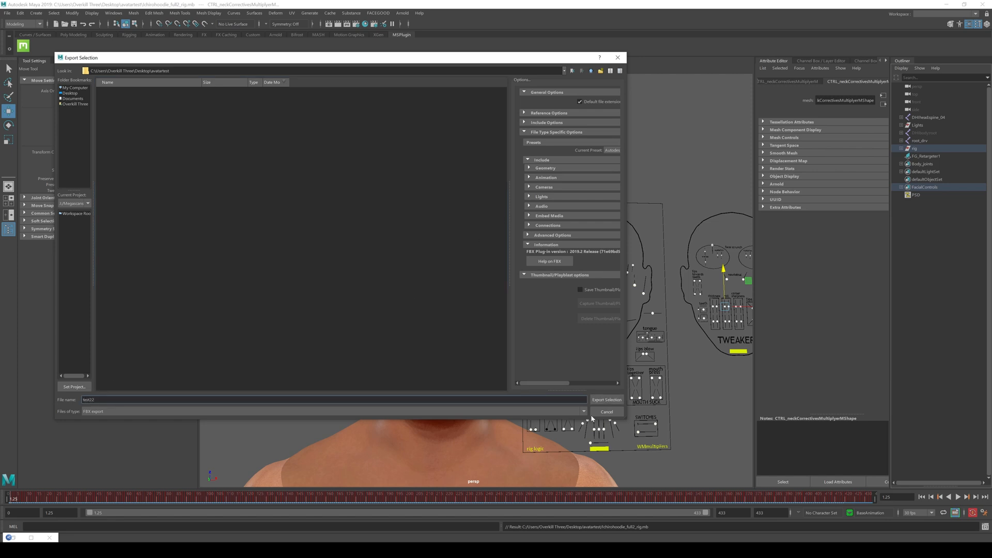
pyautogui.click(606, 399)
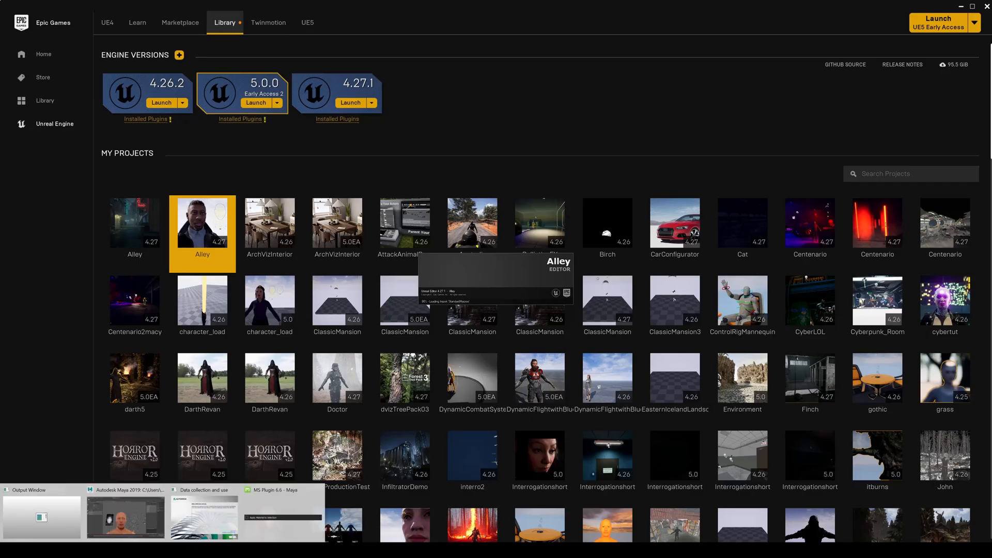
# Minimize Maya's FBX export warnings window, switch to the Alley project in Unreal Editor, and close its Message Log.
pyautogui.click(143, 533)
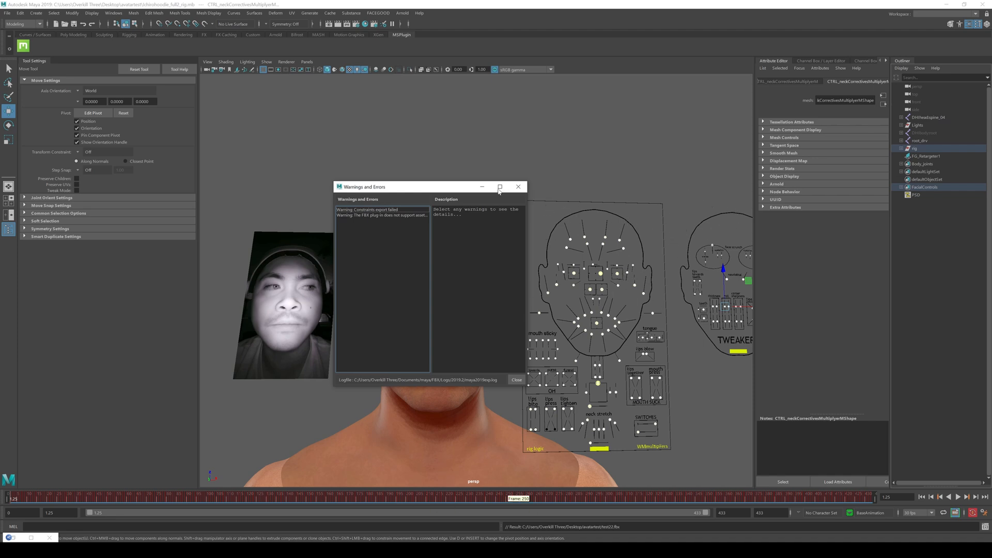
pyautogui.click(482, 187)
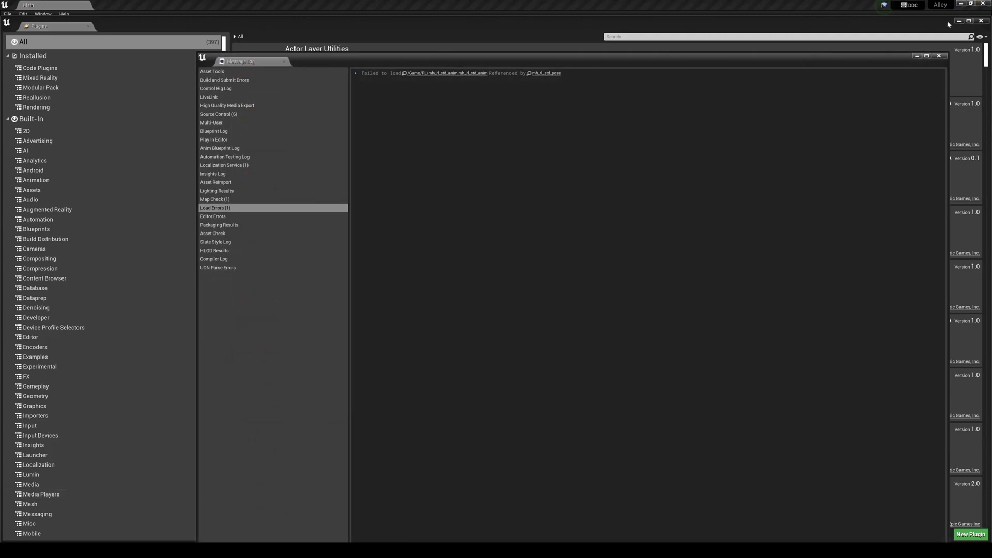
pyautogui.click(939, 56)
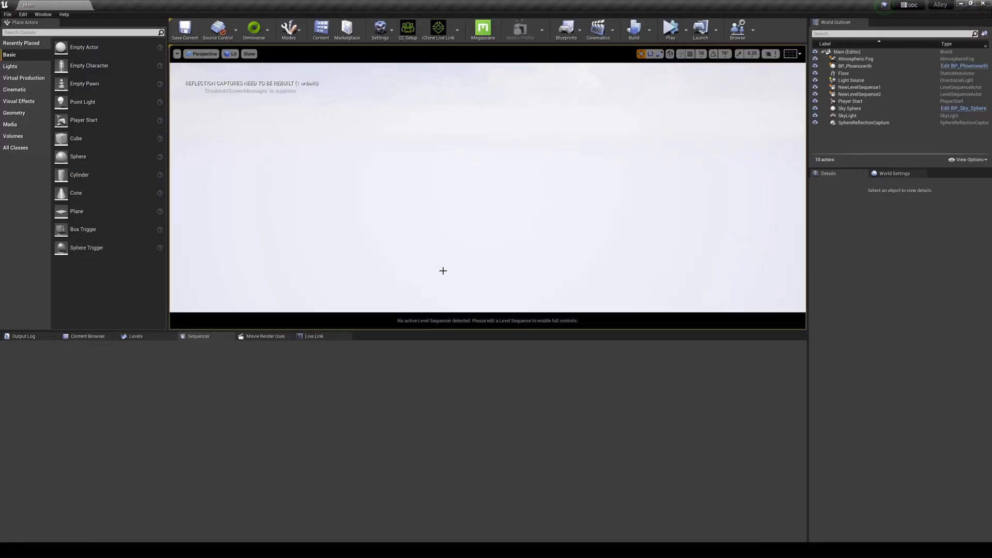
# Frame the BP_Phoenixwith character's face as a three-quarter close-up in the viewport and select the character.
pyautogui.moveTo(488, 187); pyautogui.dragTo(536, 107, button='right')
pyautogui.press('w')
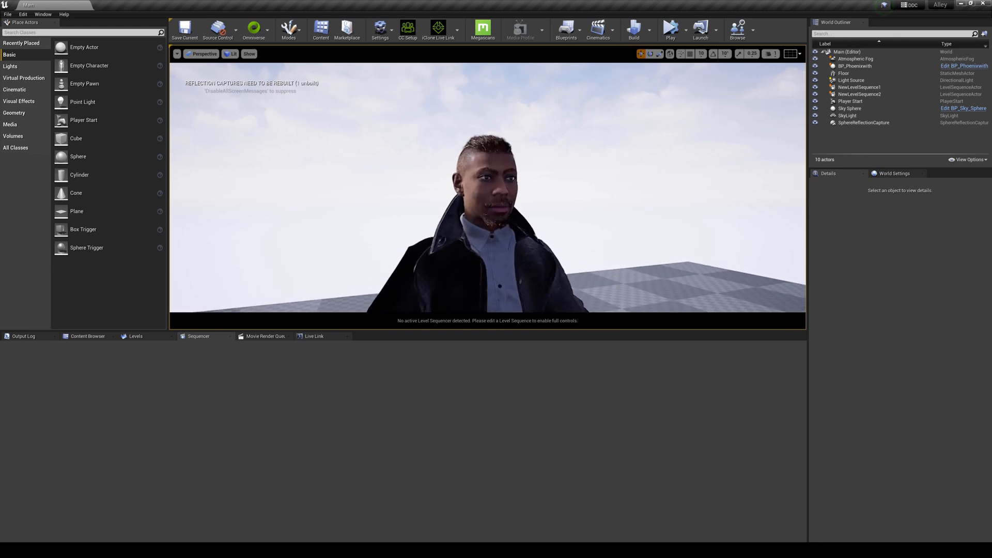
pyautogui.moveTo(487, 187); pyautogui.dragTo(573, 187, button='right')
pyautogui.press('a')
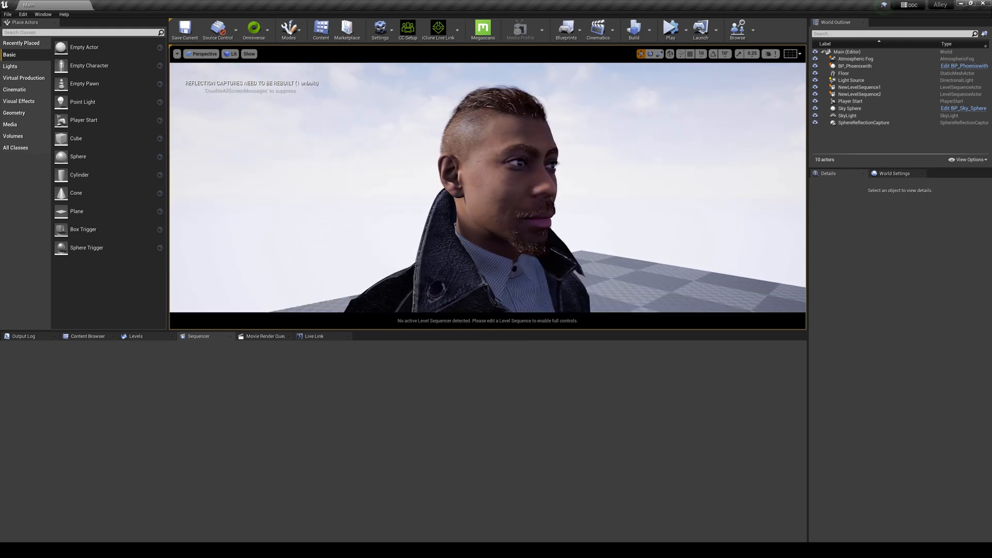
pyautogui.press('w')
pyautogui.press('d')
pyautogui.moveTo(488, 187); pyautogui.dragTo(321, 173, button='right')
pyautogui.moveTo(475, 247); pyautogui.dragTo(581, 250, button='right')
pyautogui.press('a')
pyautogui.click(474, 247)
# Add a new level sequence to the scene and save it as NewLevelSequence3.
pyautogui.click(597, 29)
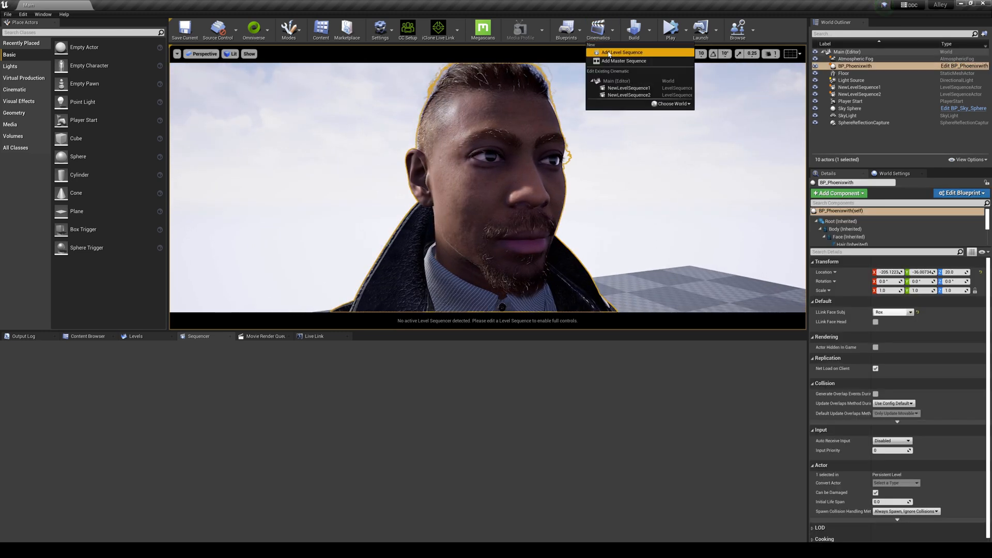
pyautogui.click(609, 53)
pyautogui.click(683, 397)
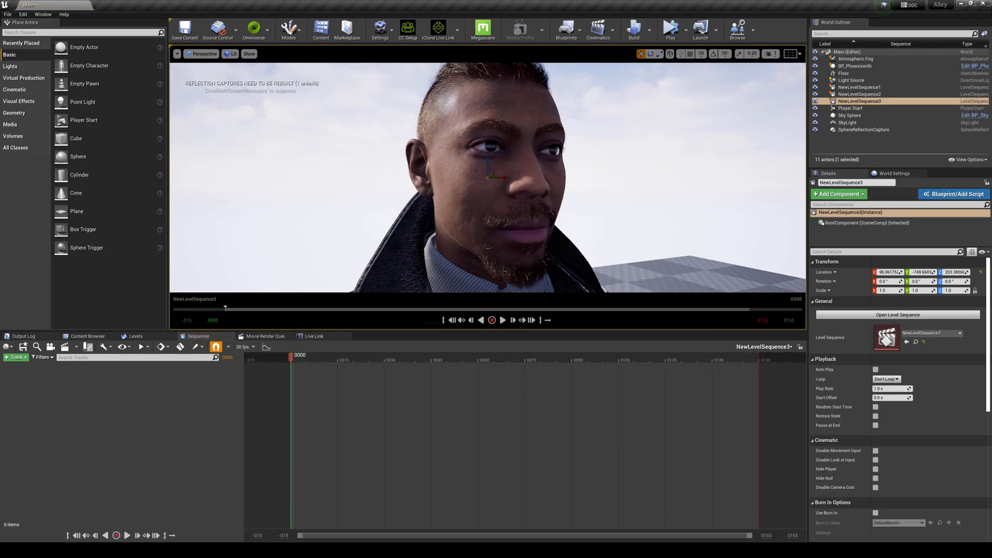
# Select the BP_Phoenixwith character, switch the viewport to game view, and add the character to the sequence as a track.
pyautogui.click(505, 205)
pyautogui.press('g')
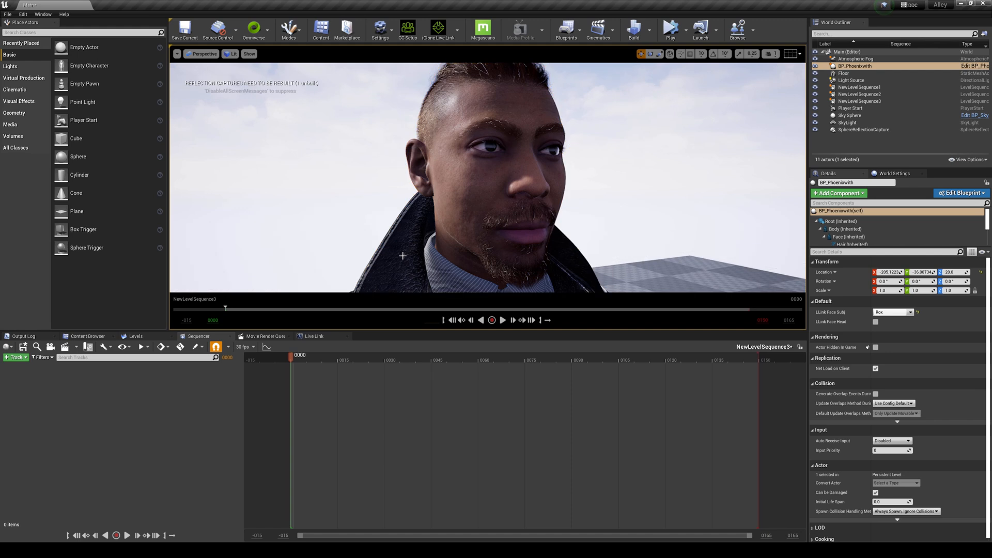
pyautogui.click(16, 357)
pyautogui.moveTo(43, 367)
pyautogui.click(141, 366)
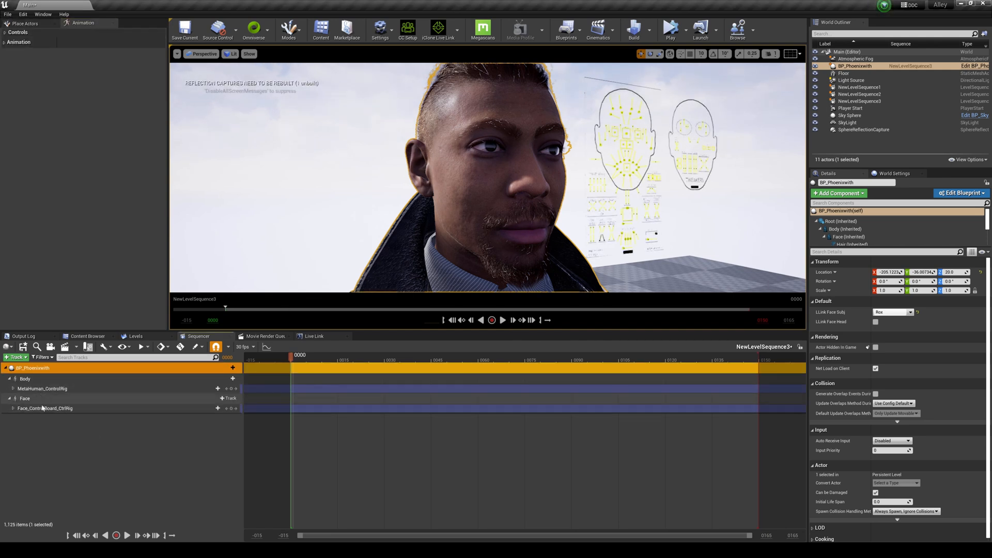
# Start an FBX import onto the Face_ControlBoard_CtrlRig track and choose test22 from the desktop's avatartest folder.
pyautogui.click(86, 408)
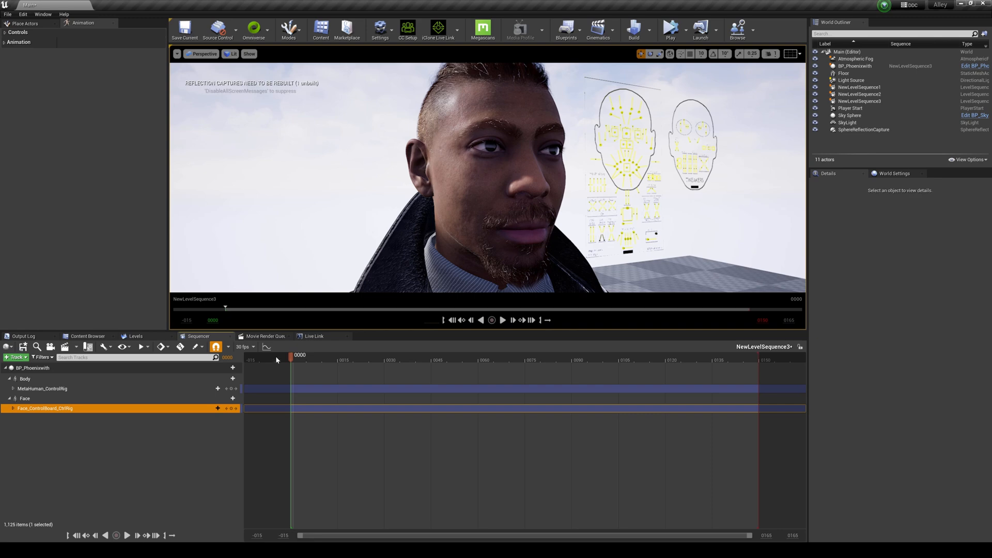
pyautogui.rightClick(81, 408)
pyautogui.moveTo(87, 237)
pyautogui.click(155, 241)
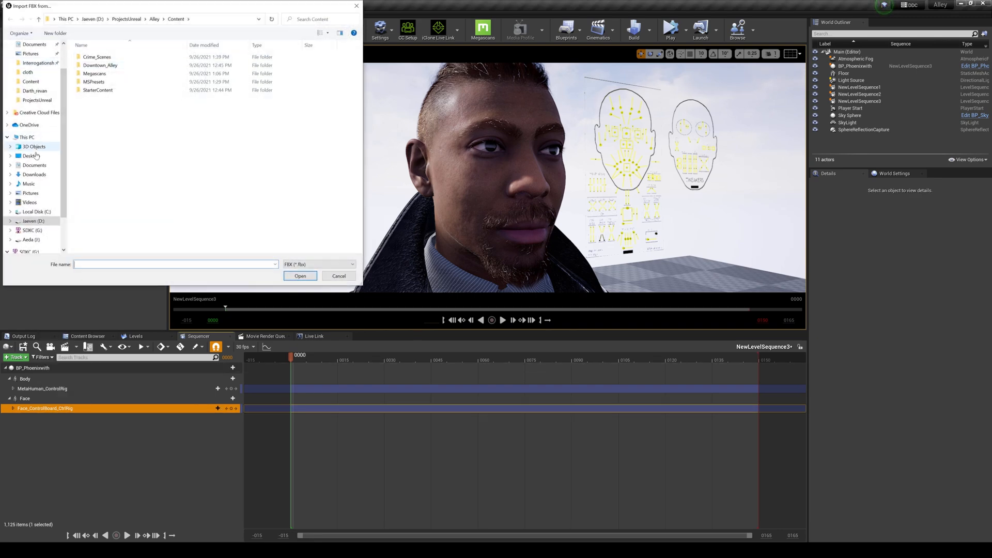
pyautogui.click(31, 156)
pyautogui.scroll(-10, 187, 247)
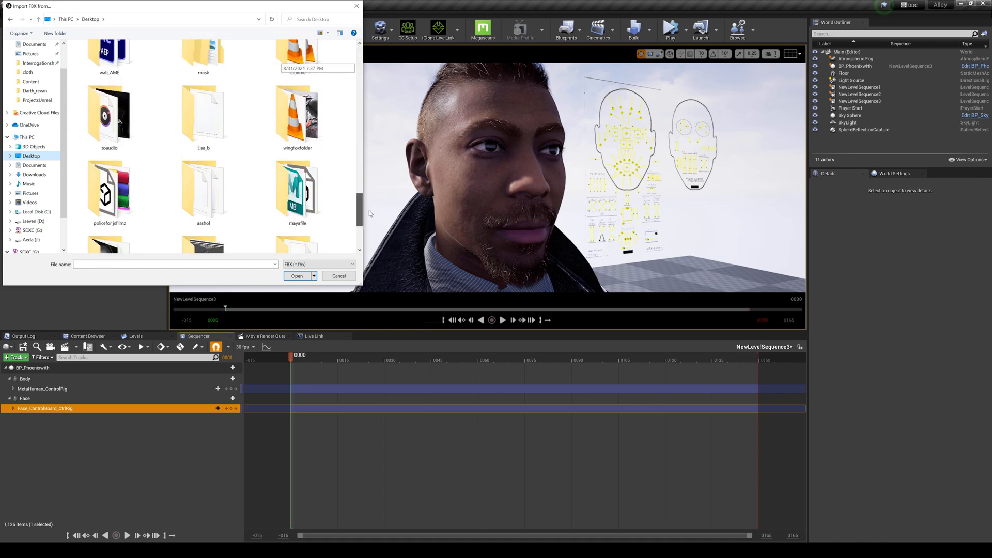
pyautogui.doubleClick(187, 243)
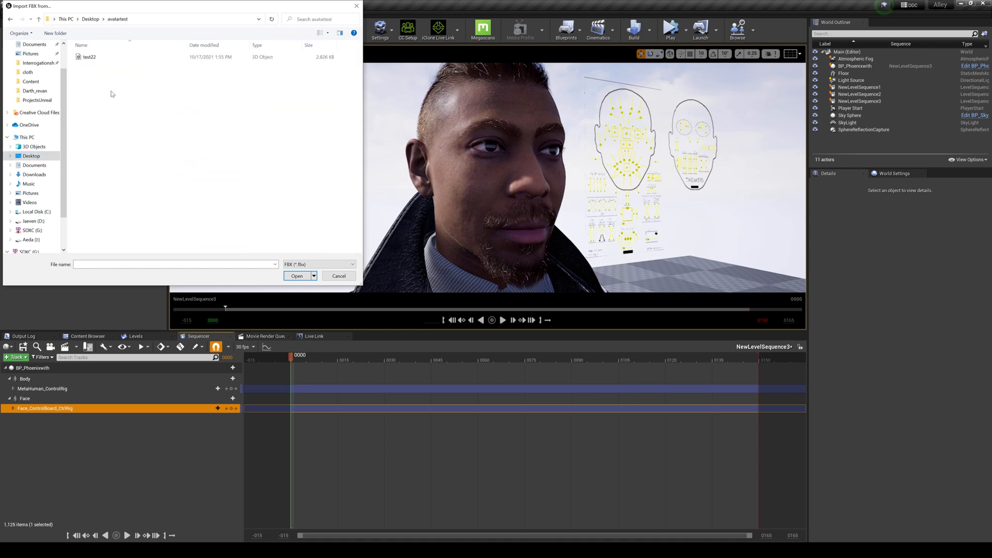
pyautogui.doubleClick(91, 57)
# Apply the MetaHuman Control Mappings preset and import the FBX animation onto the face control rig.
pyautogui.click(485, 295)
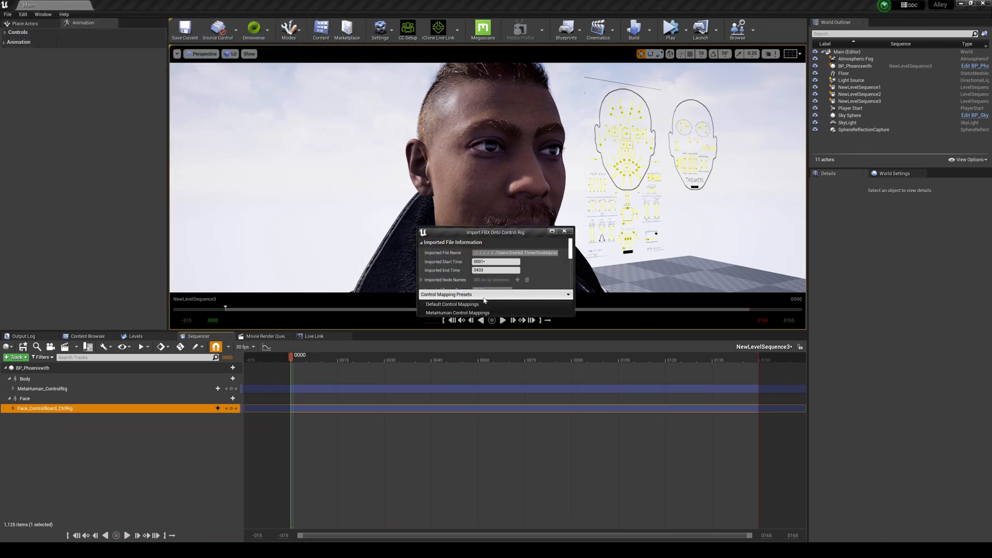
pyautogui.click(447, 313)
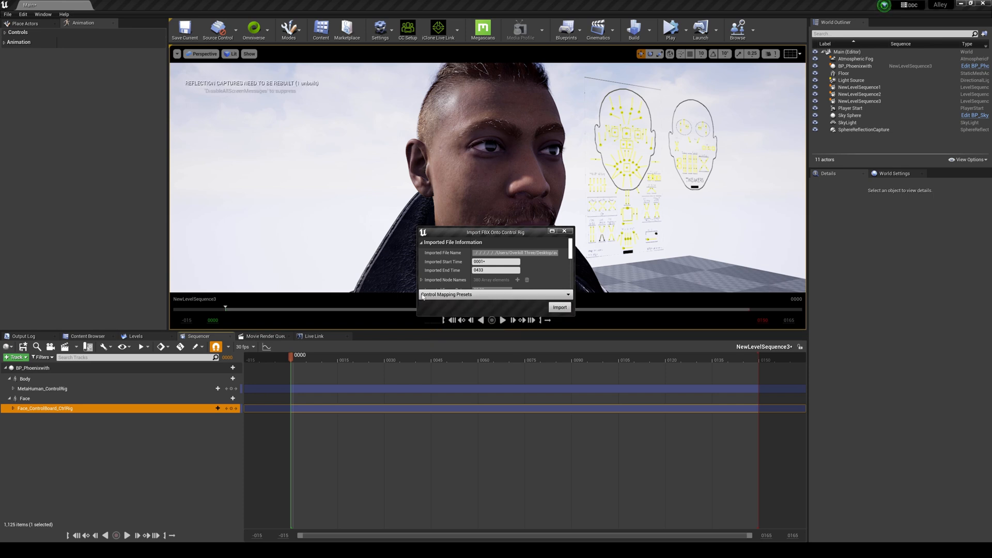
pyautogui.click(560, 308)
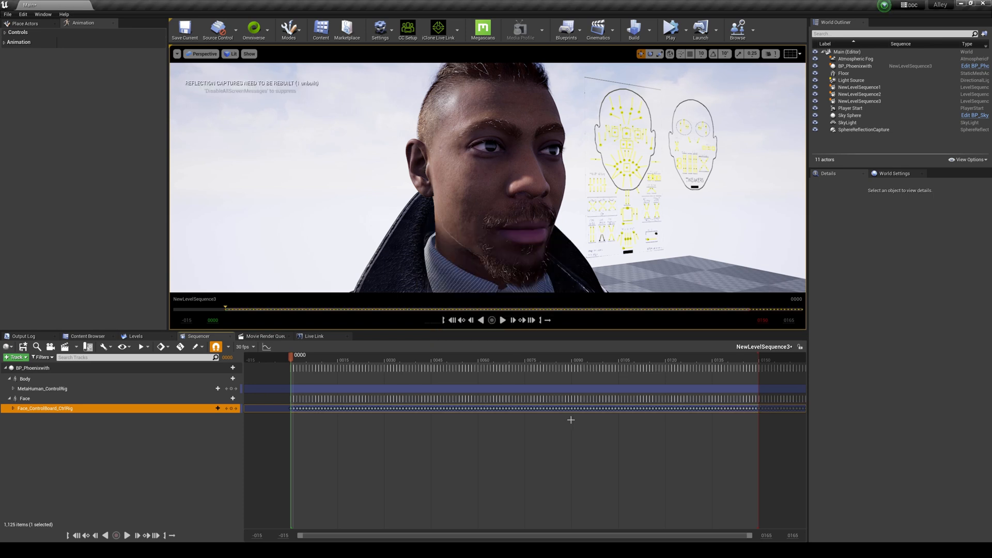
# Preview the imported animation and extend the sequence's playback range to the end of the imported keyframes.
pyautogui.click(502, 320)
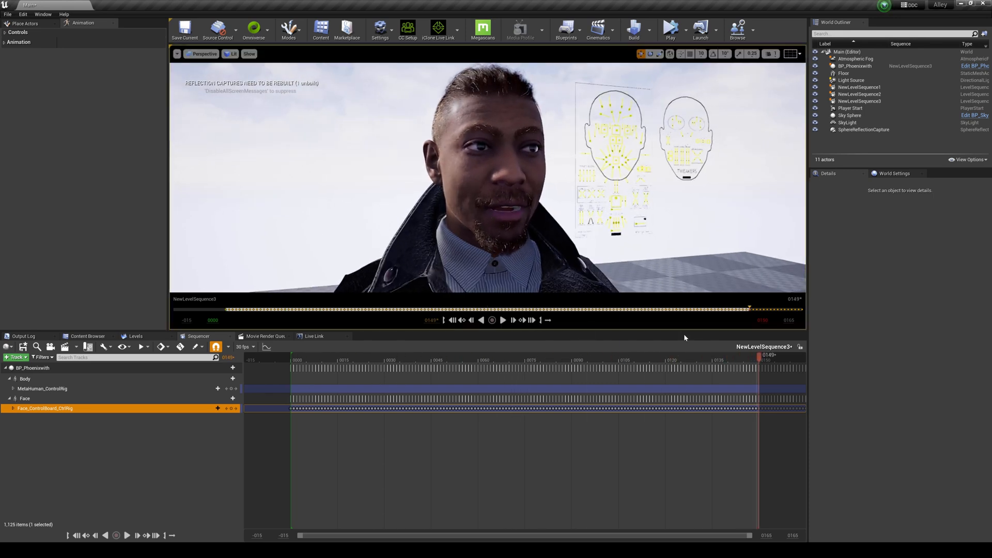
pyautogui.keyDown('ctrl'); pyautogui.scroll(-7, 631, 410); pyautogui.keyUp('ctrl')
pyautogui.keyDown('shift'); pyautogui.scroll(-4, 632, 411); pyautogui.keyUp('shift')
pyautogui.keyDown('ctrl'); pyautogui.scroll(-1, 521, 399); pyautogui.keyUp('ctrl')
pyautogui.moveTo(517, 358)
pyautogui.mouseDown()
pyautogui.moveTo(508, 358)
pyautogui.moveTo(745, 362)
pyautogui.mouseUp()
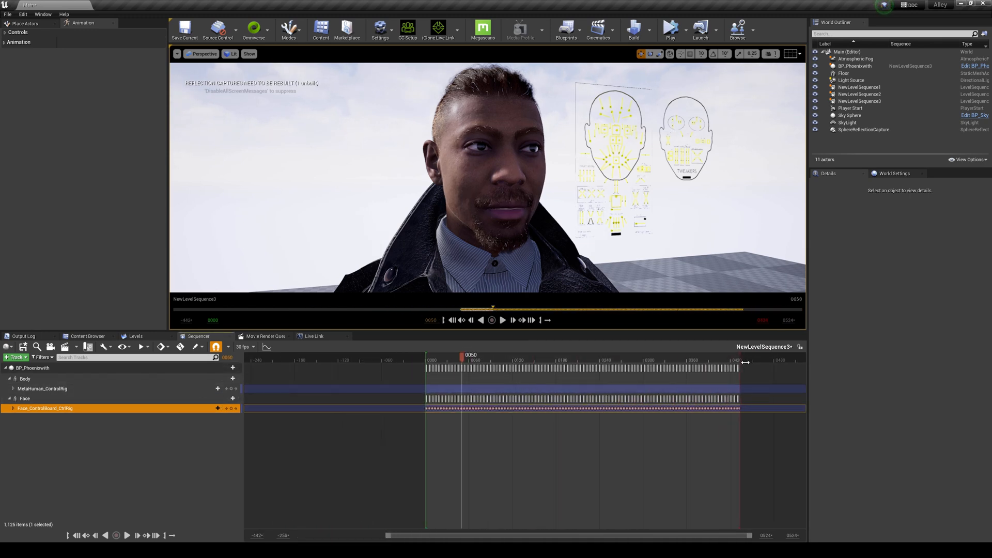
# Play the facial animation over the extended range, stop it, and replay it from frame 31.
pyautogui.click(502, 320)
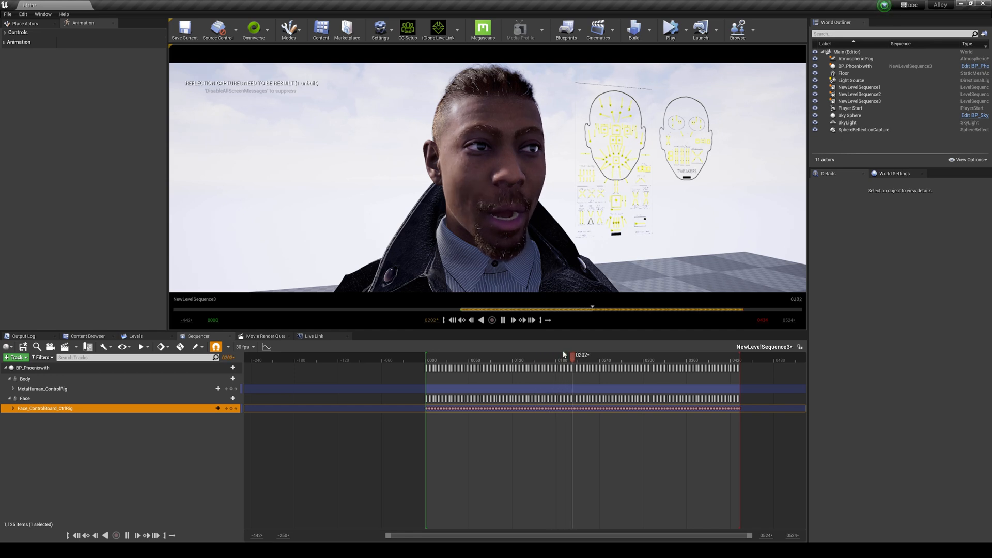
pyautogui.click(503, 320)
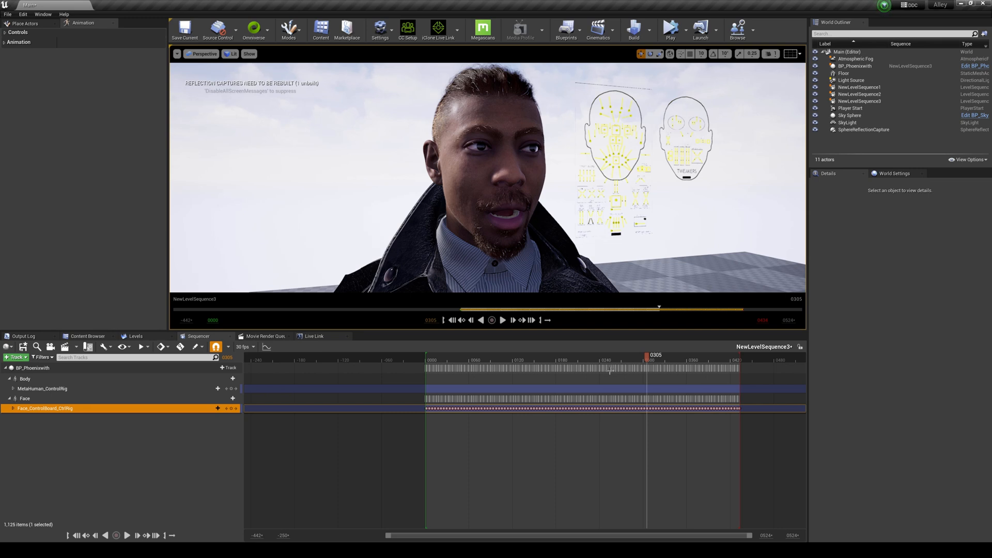
pyautogui.click(449, 358)
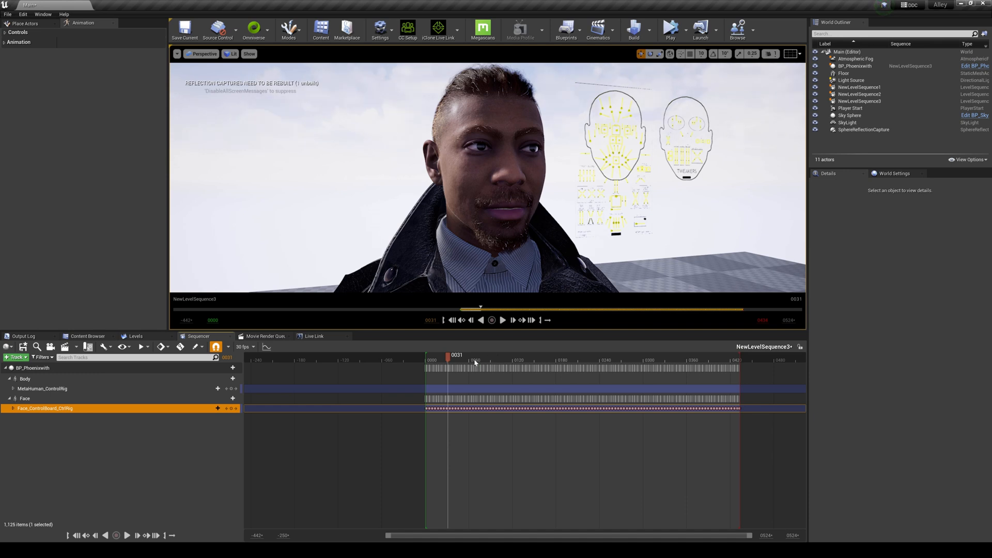
pyautogui.click(503, 320)
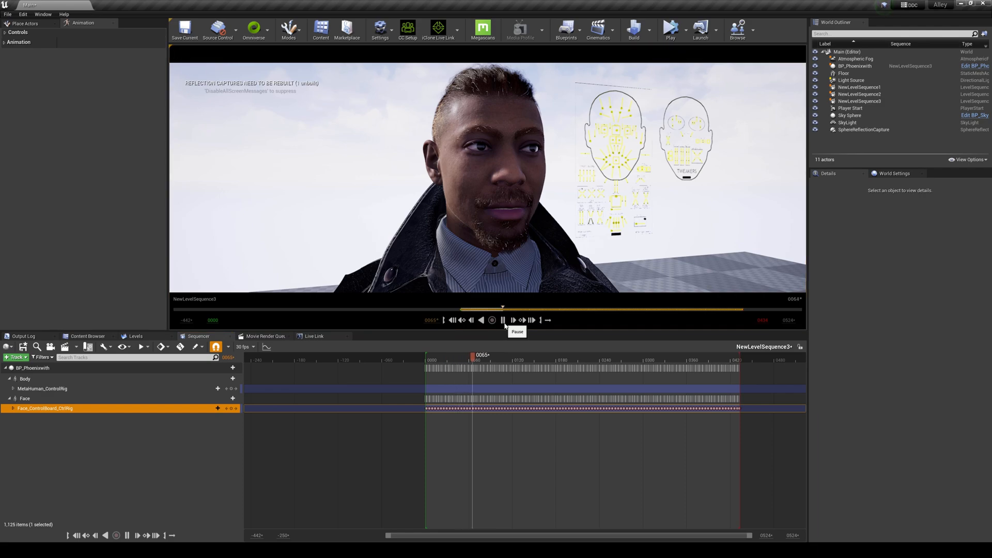